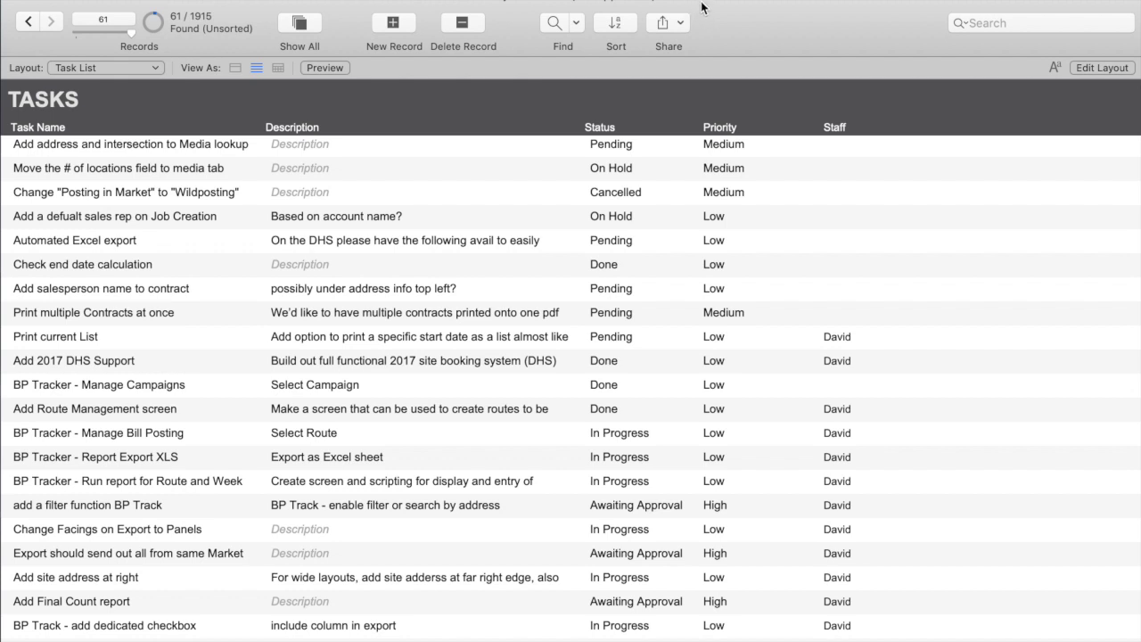
# Sort the task records by Status in ascending order and look through the grouped statuses
pyautogui.scroll(-4, 221, 418)
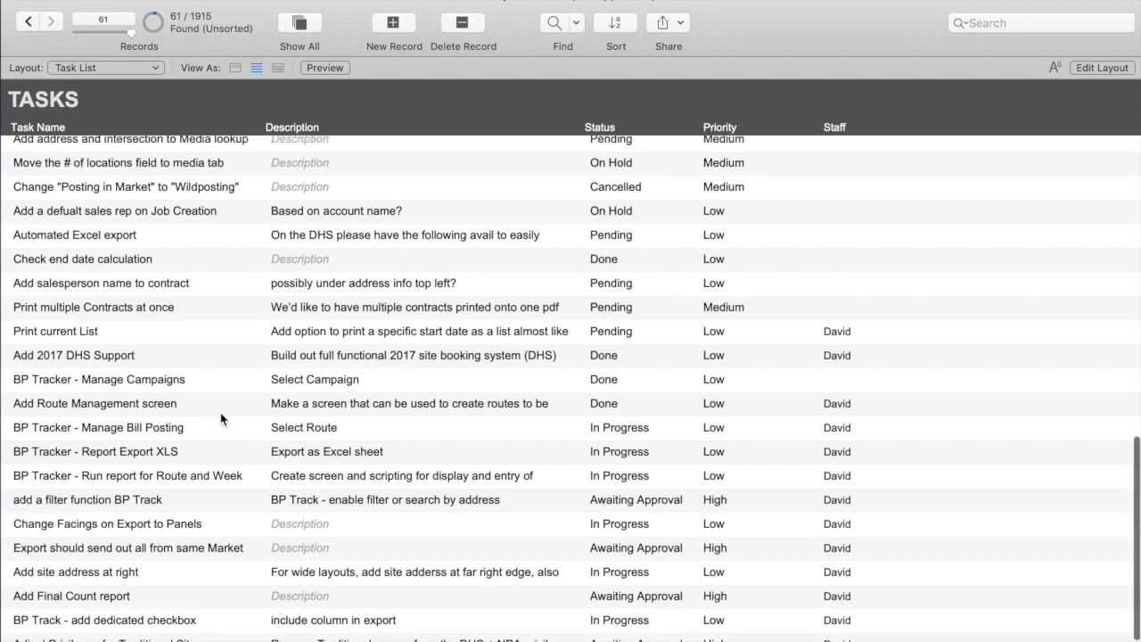
pyautogui.scroll(15, 223, 418)
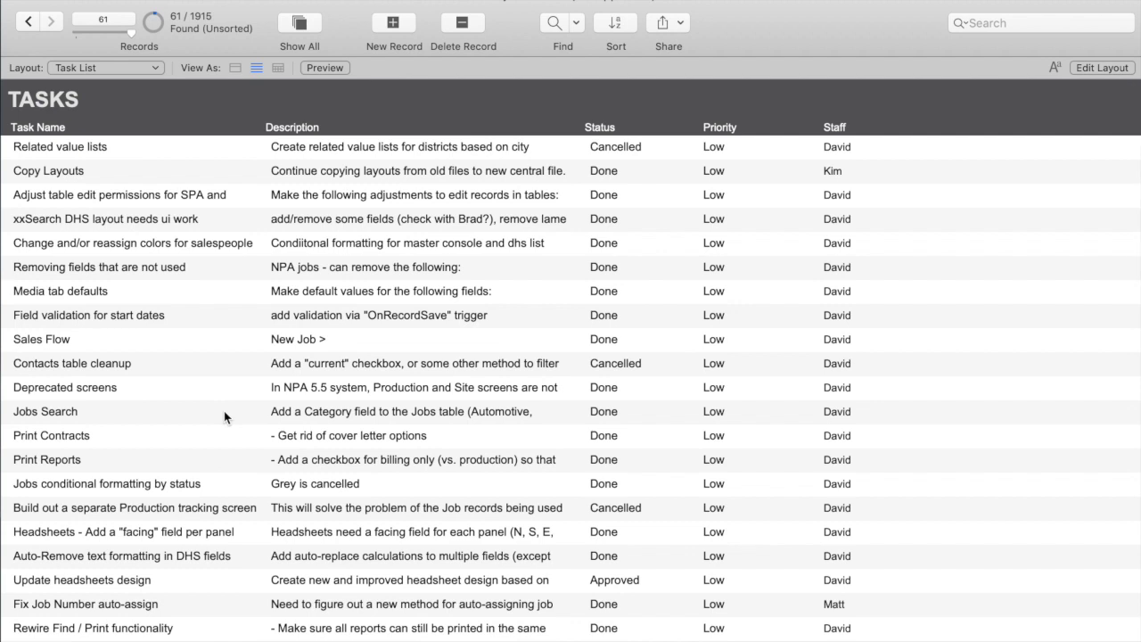
pyautogui.click(611, 128)
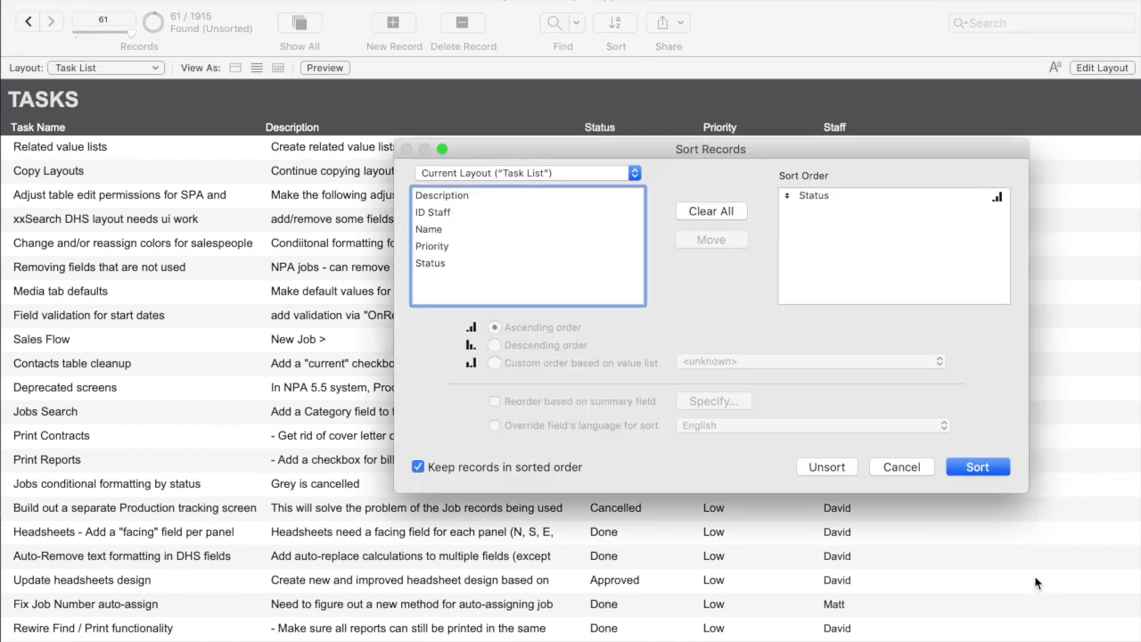
pyautogui.click(986, 473)
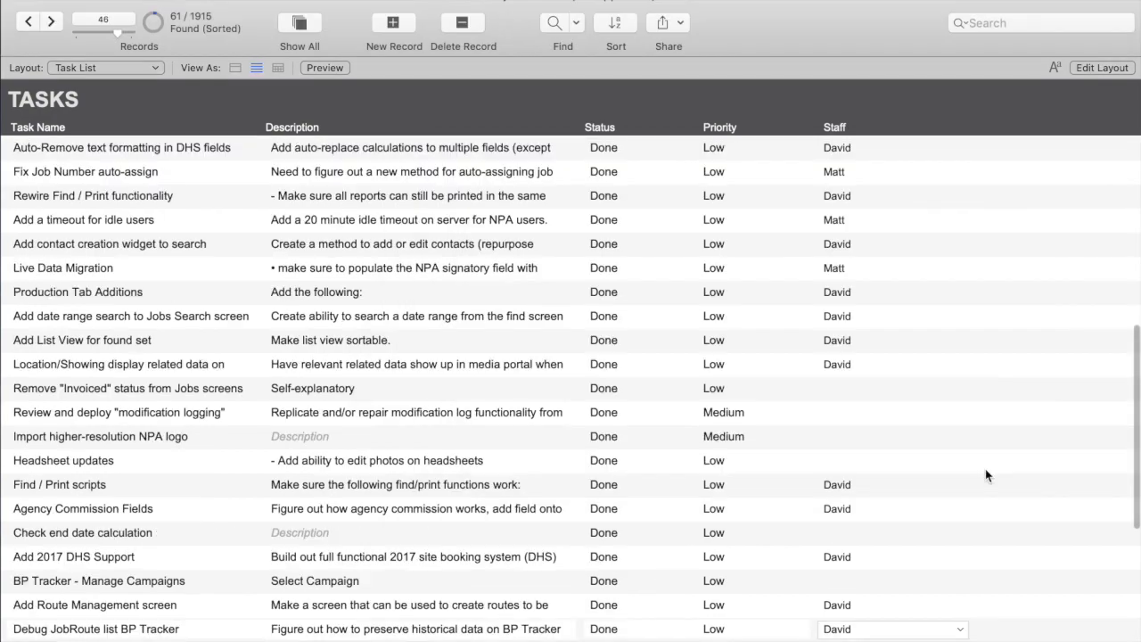
pyautogui.scroll(-3, 629, 419)
pyautogui.scroll(-5, 629, 419)
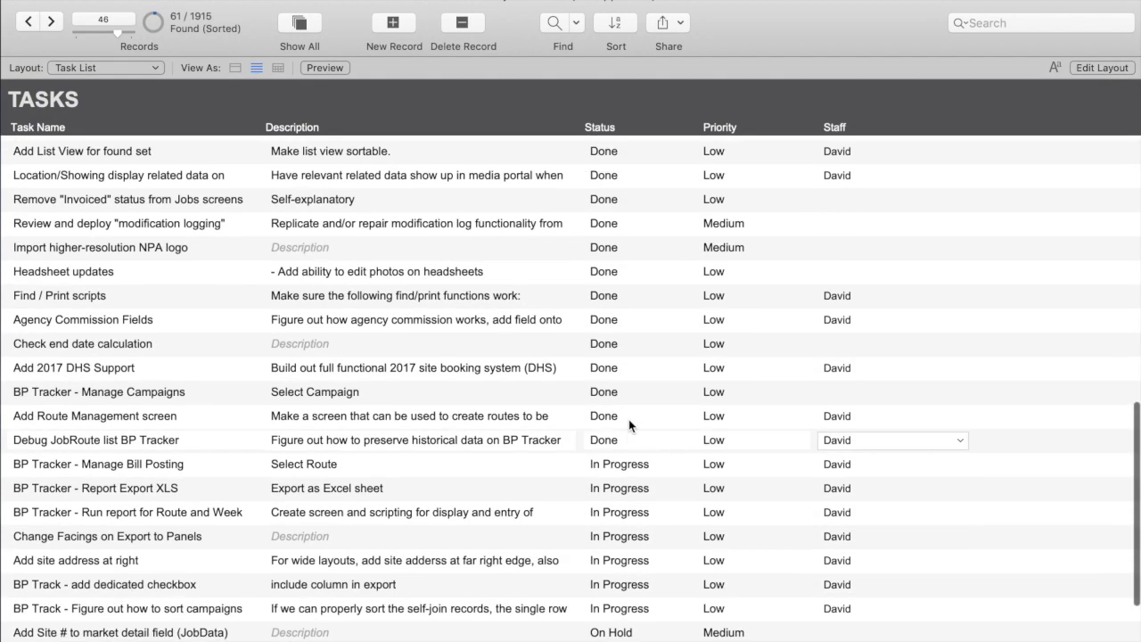
# Sort the task records by Priority in ascending order and look through the list
pyautogui.scroll(15, 739, 122)
pyautogui.click(728, 129)
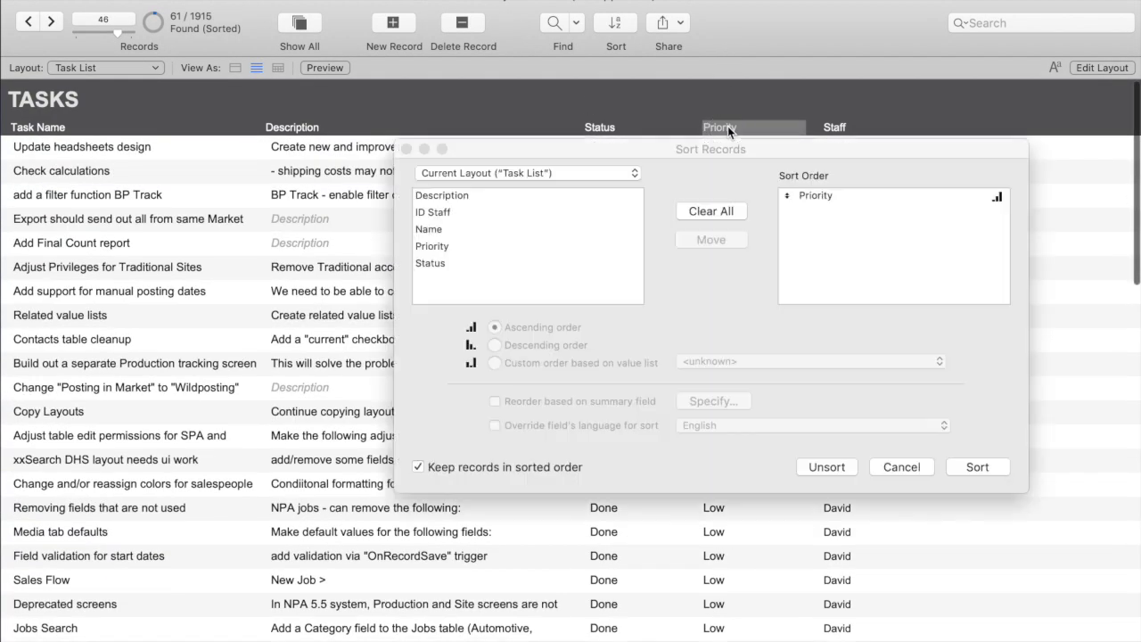
pyautogui.click(984, 470)
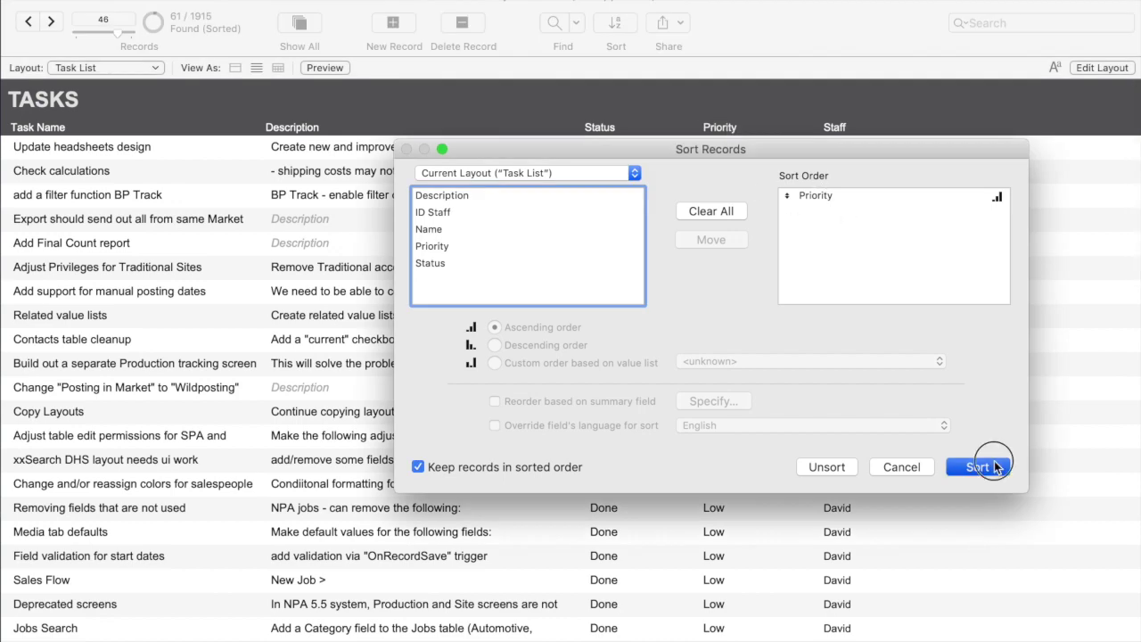
pyautogui.scroll(-1, 731, 189)
pyautogui.scroll(-3, 731, 189)
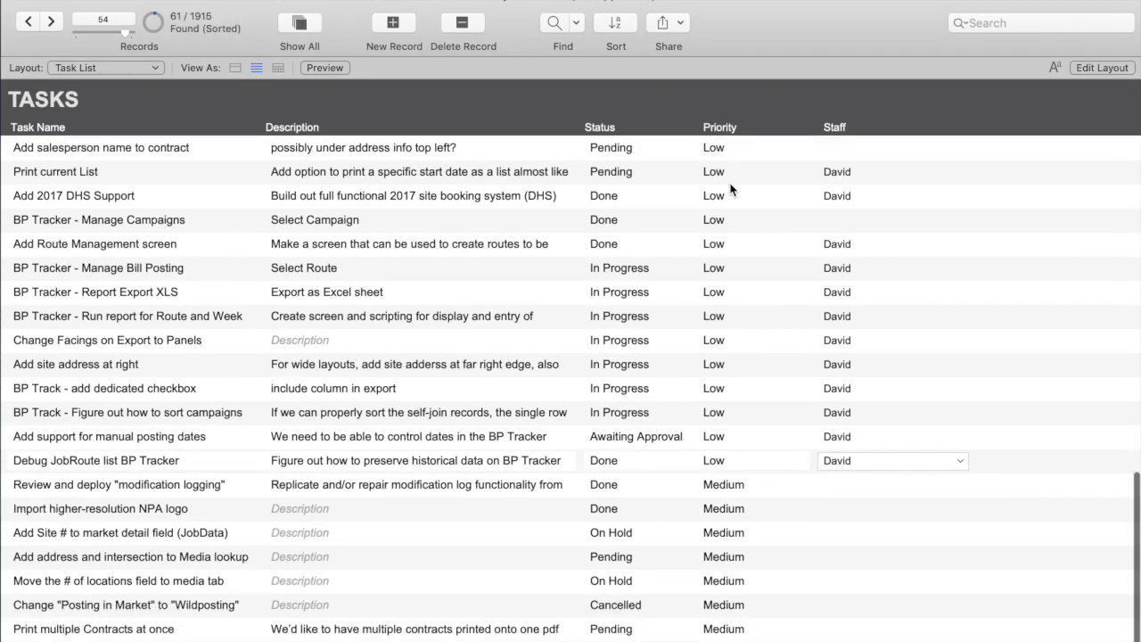
pyautogui.scroll(10, 731, 189)
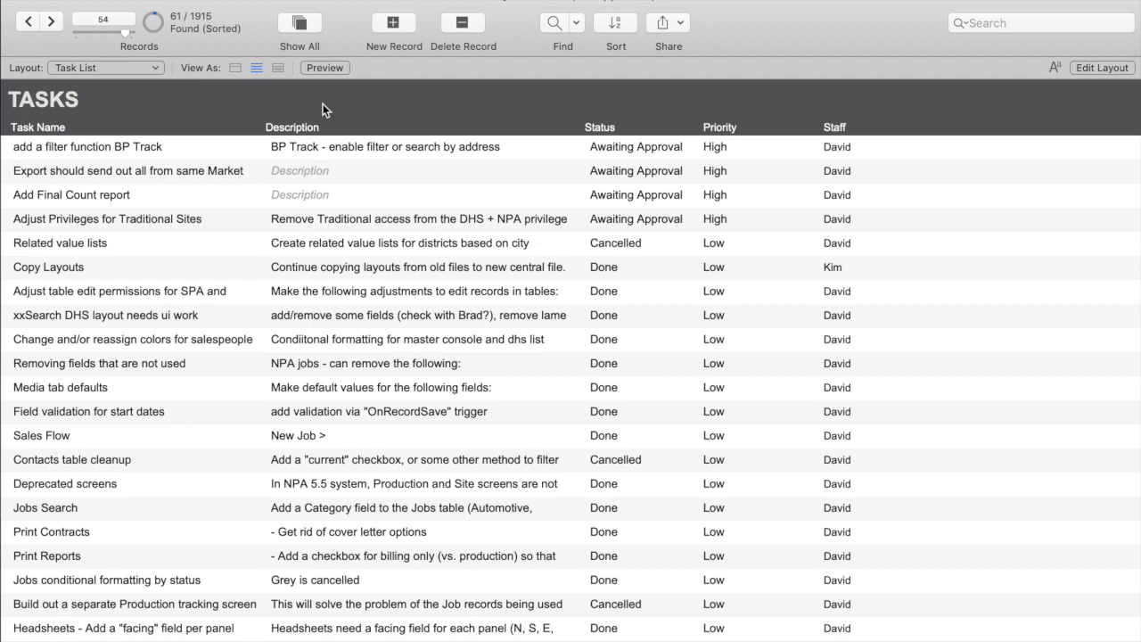
# Add a sub-summary part for records sorted by Status to the Task List layout, printed above the records it summarizes
pyautogui.press('super+l')
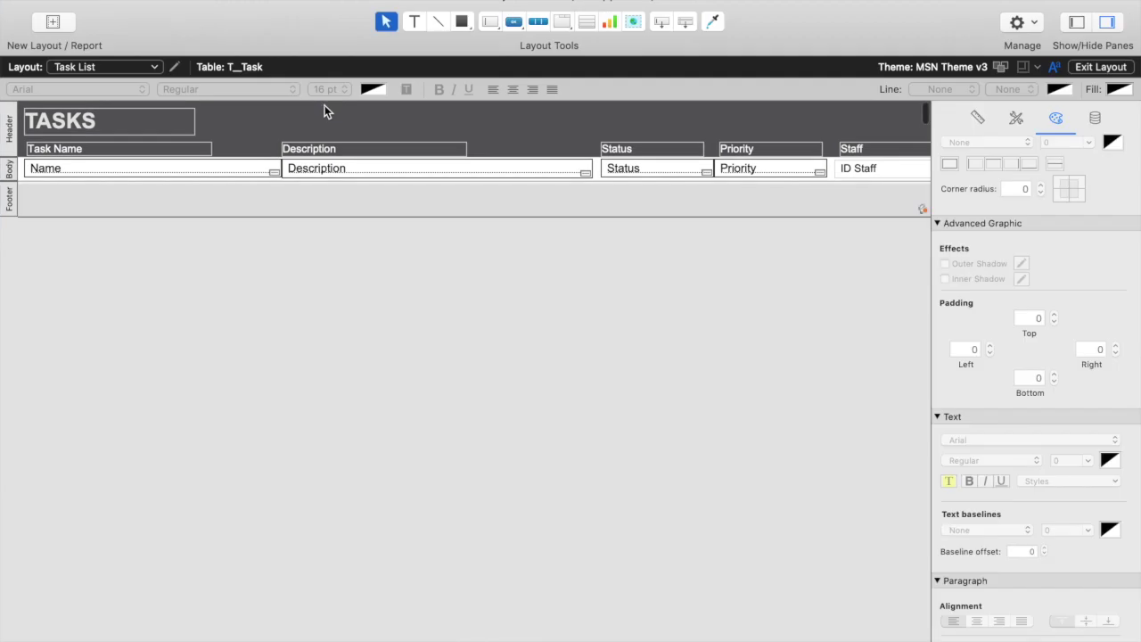
pyautogui.click(402, 0)
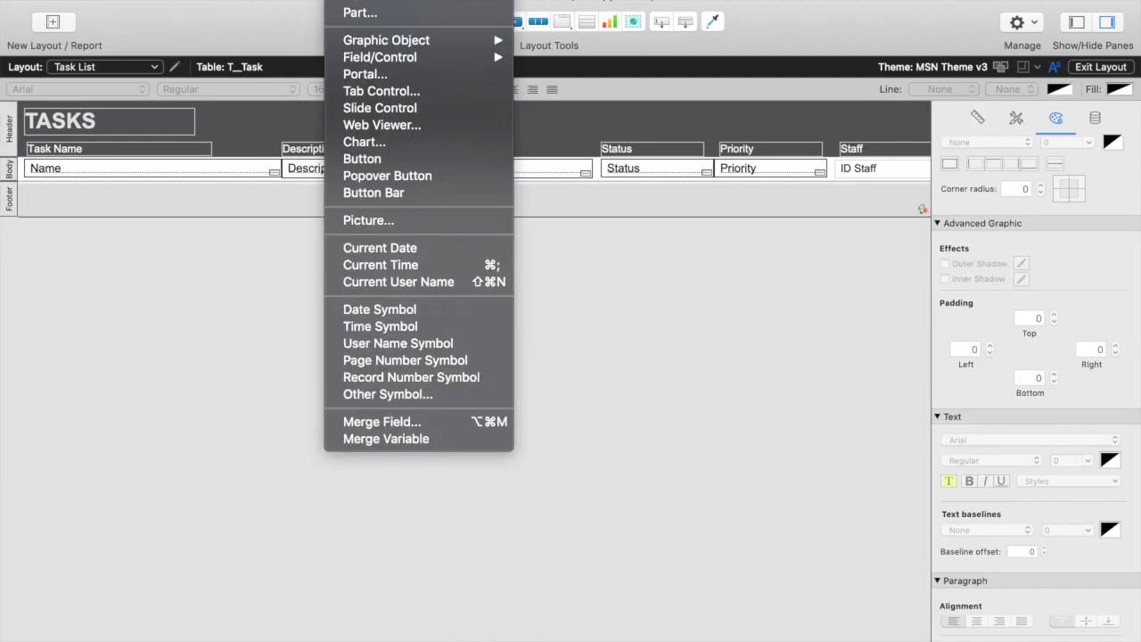
pyautogui.click(375, 11)
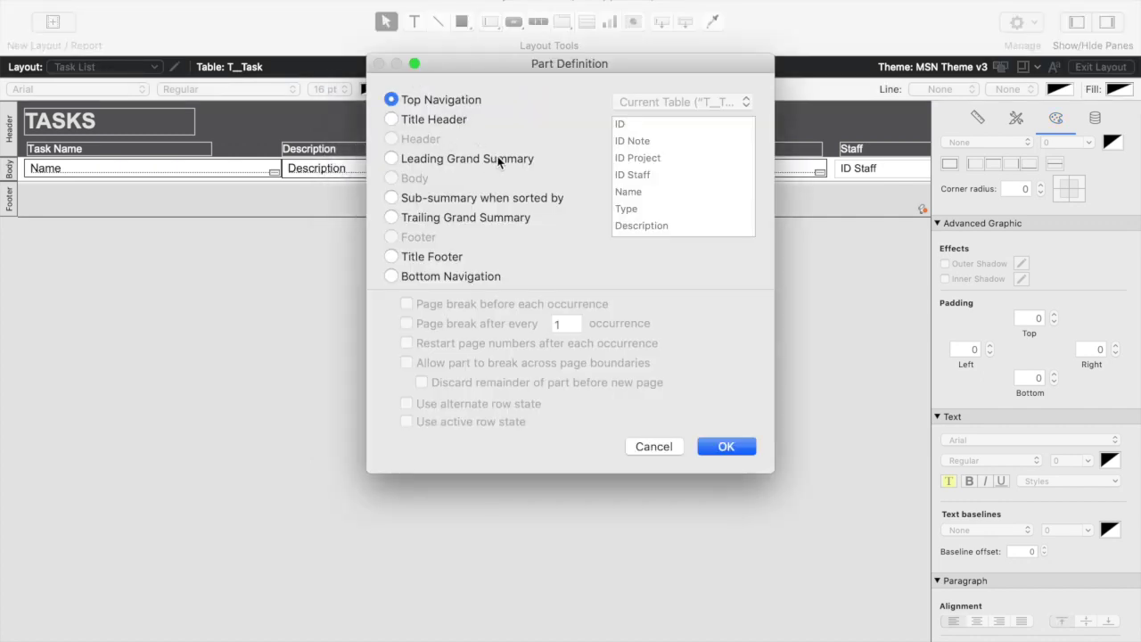
pyautogui.click(431, 197)
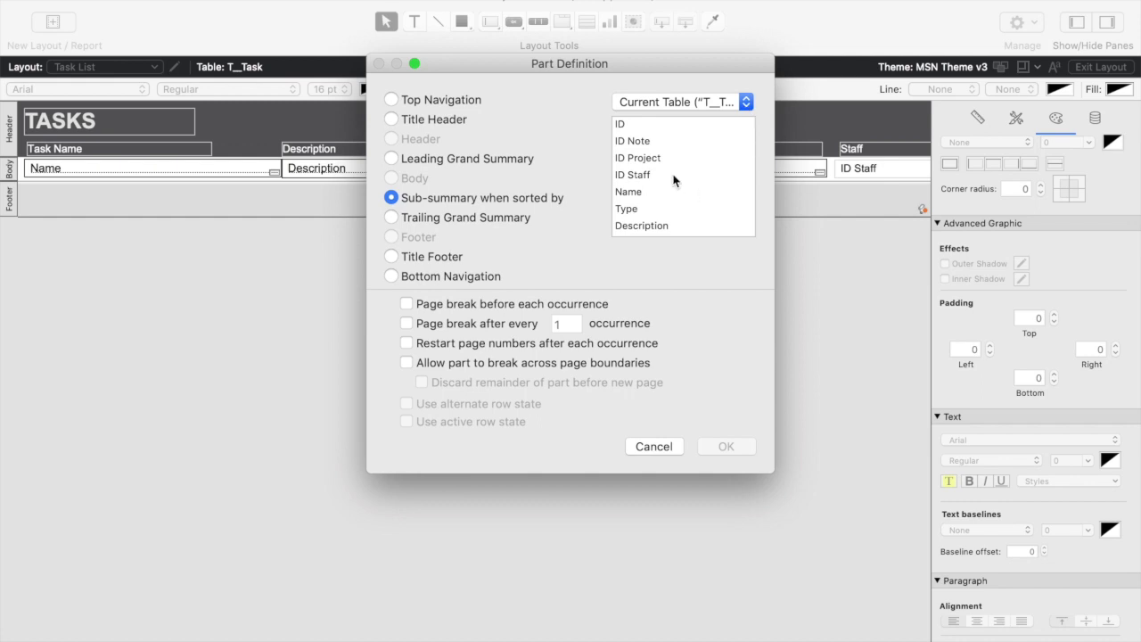
pyautogui.moveTo(701, 70); pyautogui.dragTo(620, 239)
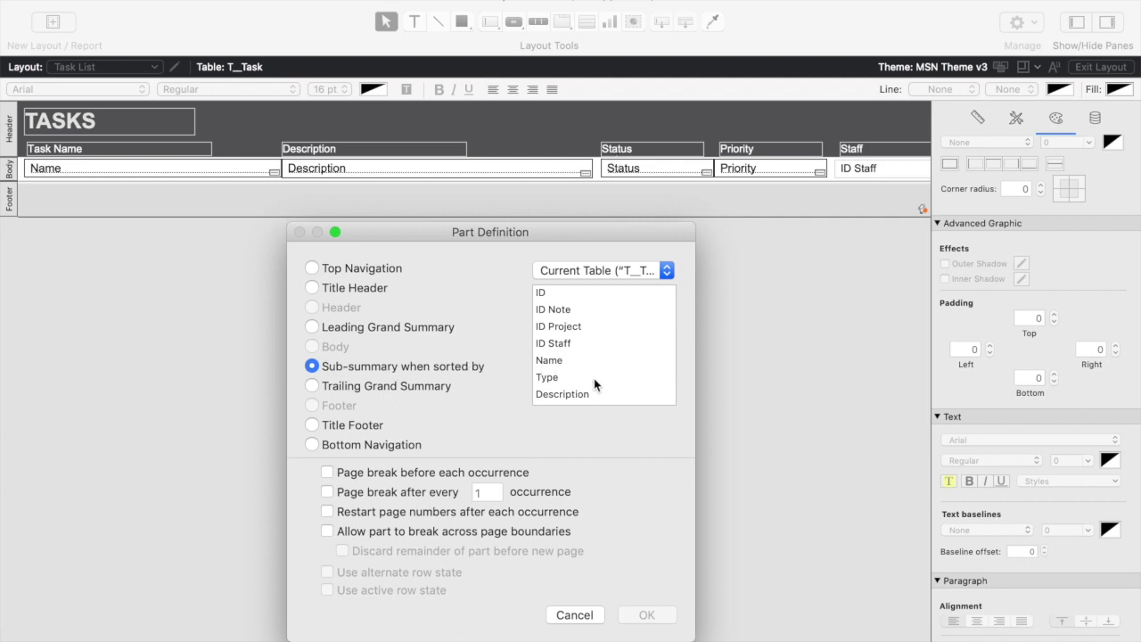
pyautogui.scroll(-3, 593, 357)
pyautogui.click(554, 352)
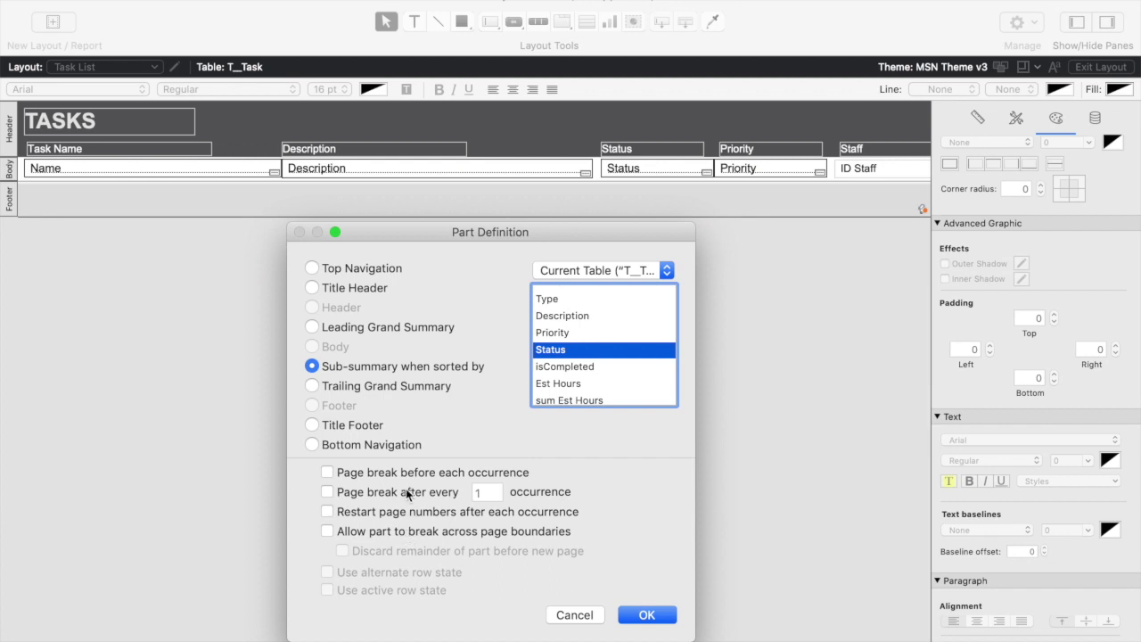
pyautogui.click(650, 619)
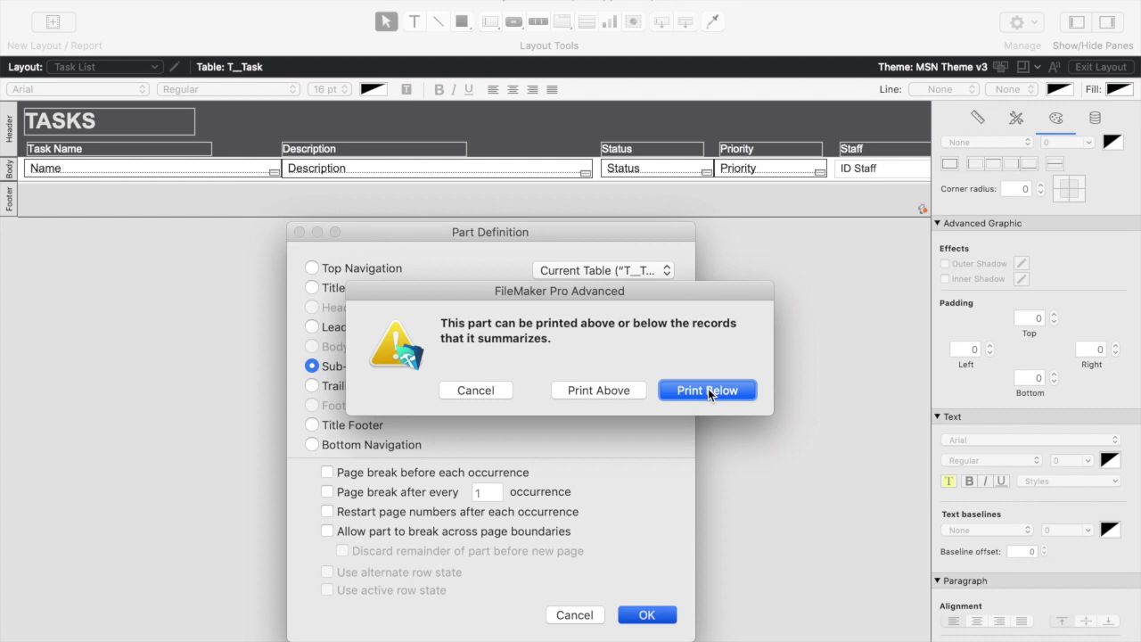
pyautogui.click(709, 394)
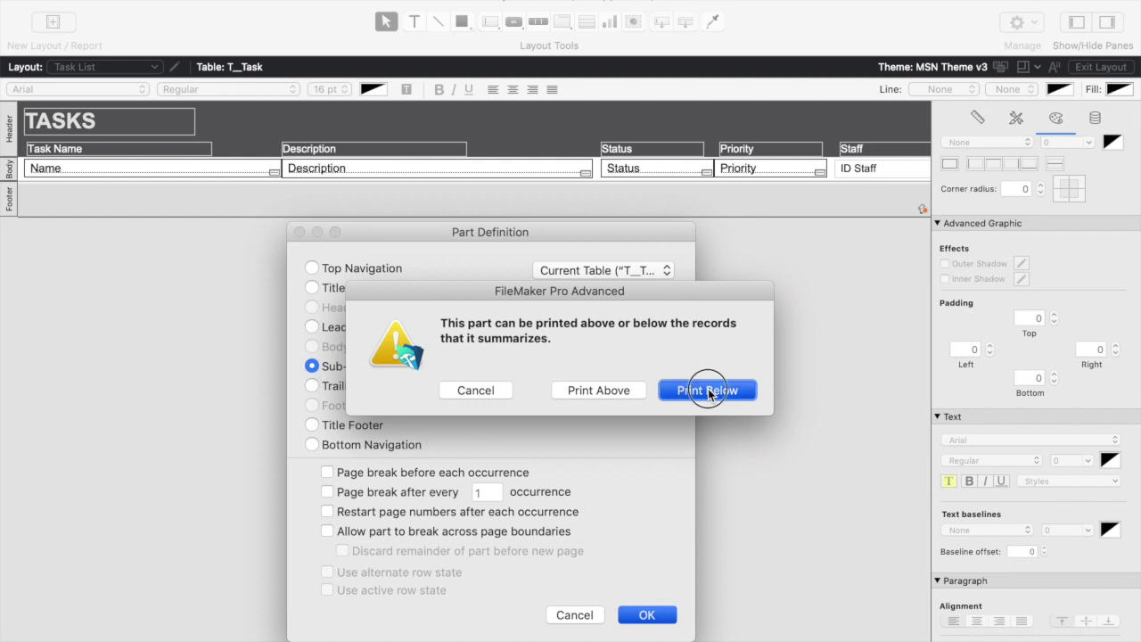
pyautogui.click(613, 392)
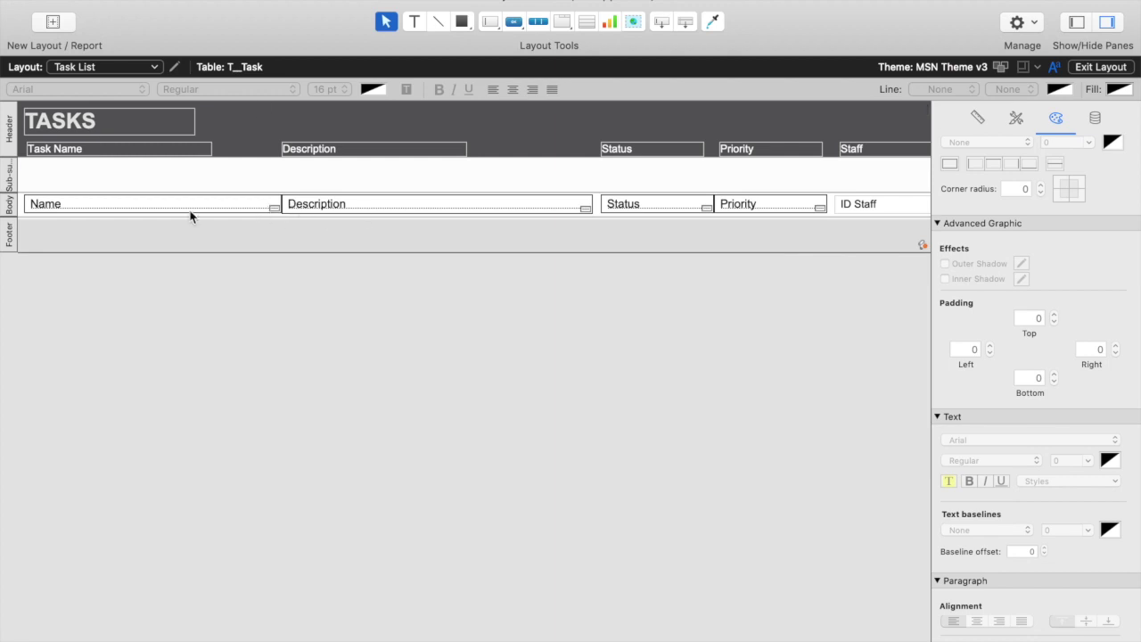
# Check the part definition of the sub-summary for its sort field, leaving it as is
pyautogui.click(659, 205)
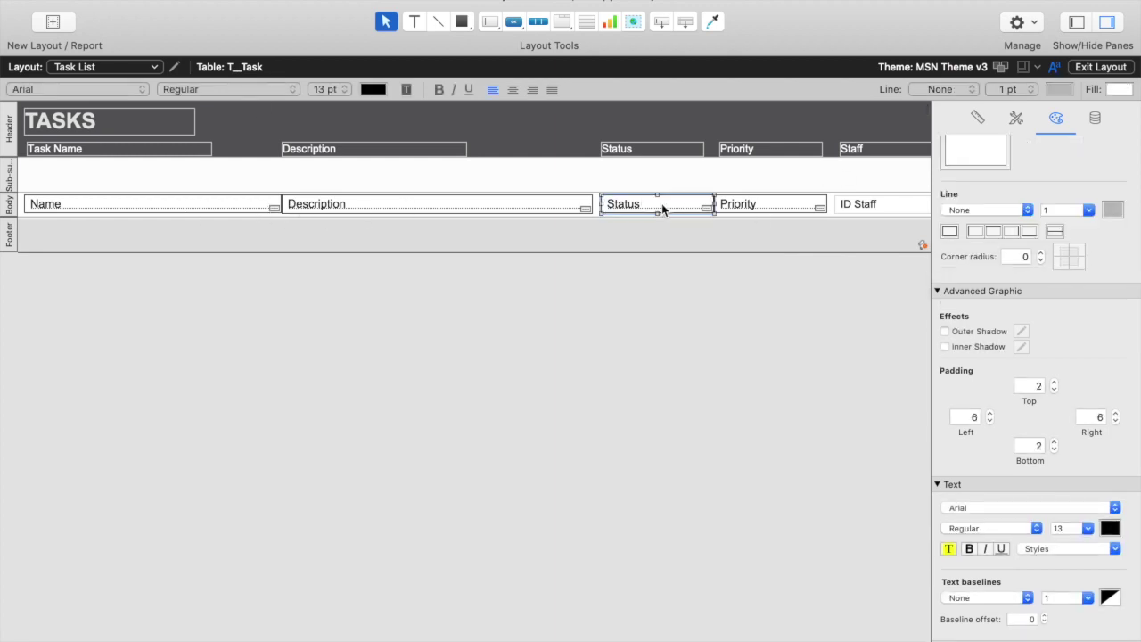
pyautogui.click(7, 184)
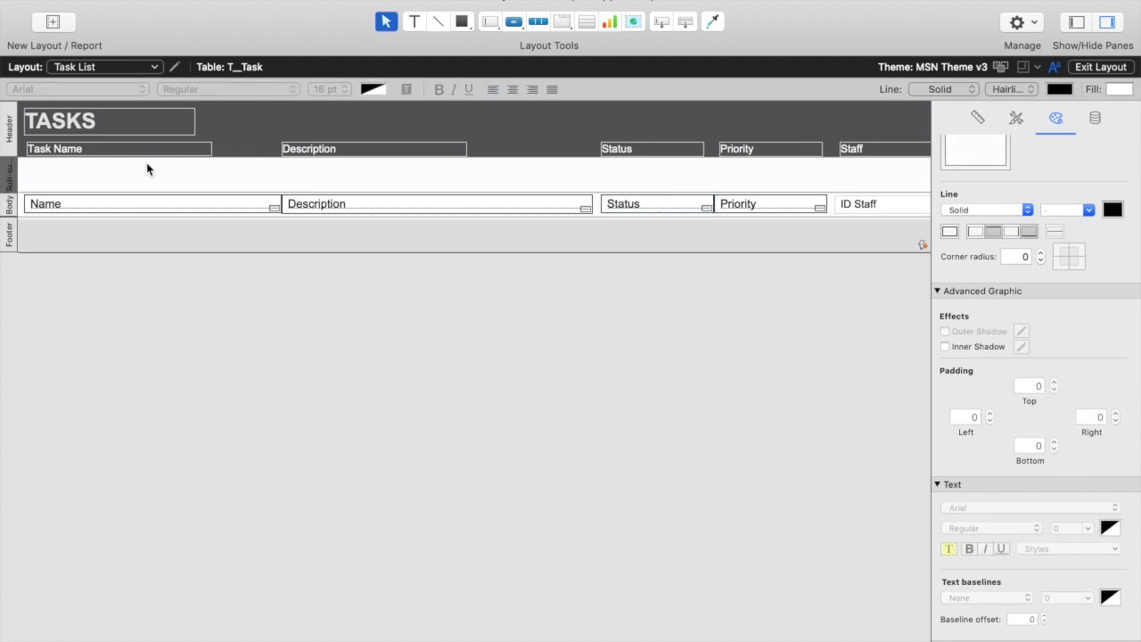
pyautogui.doubleClick(9, 181)
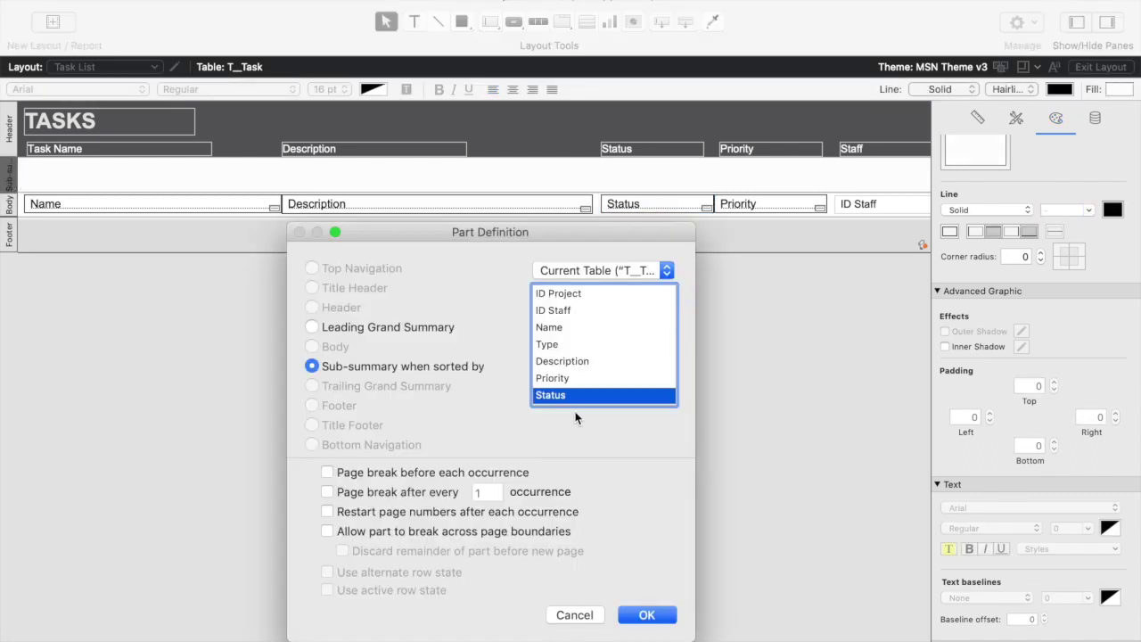
pyautogui.click(579, 615)
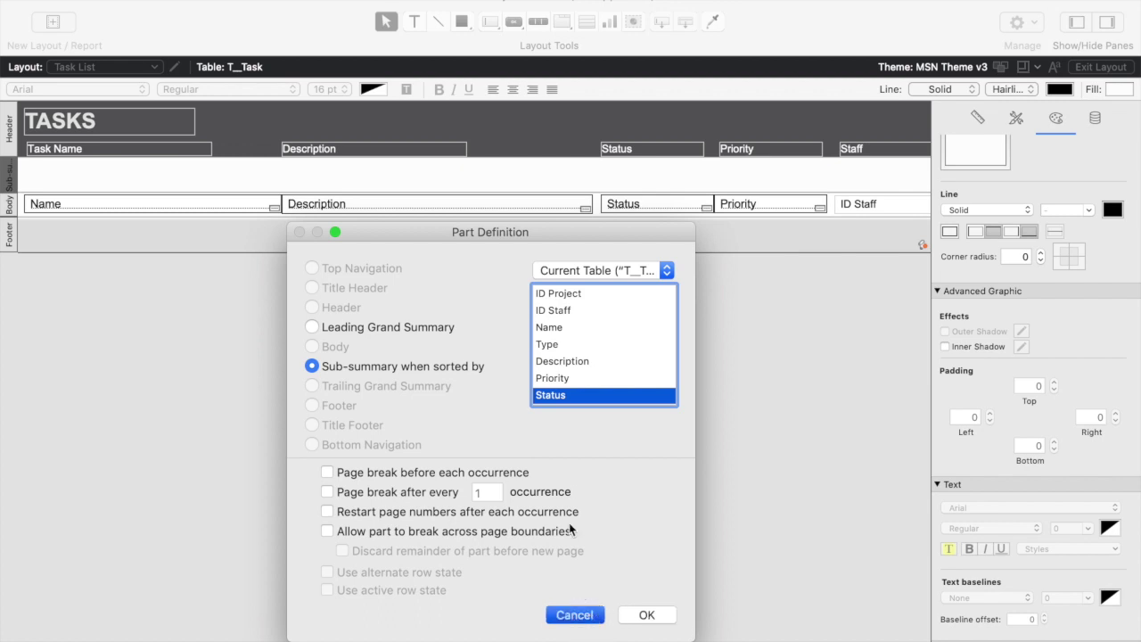
# Place a copy of the Status field in the sub-summary part below the Task Name heading and remove its label
pyautogui.click(680, 204)
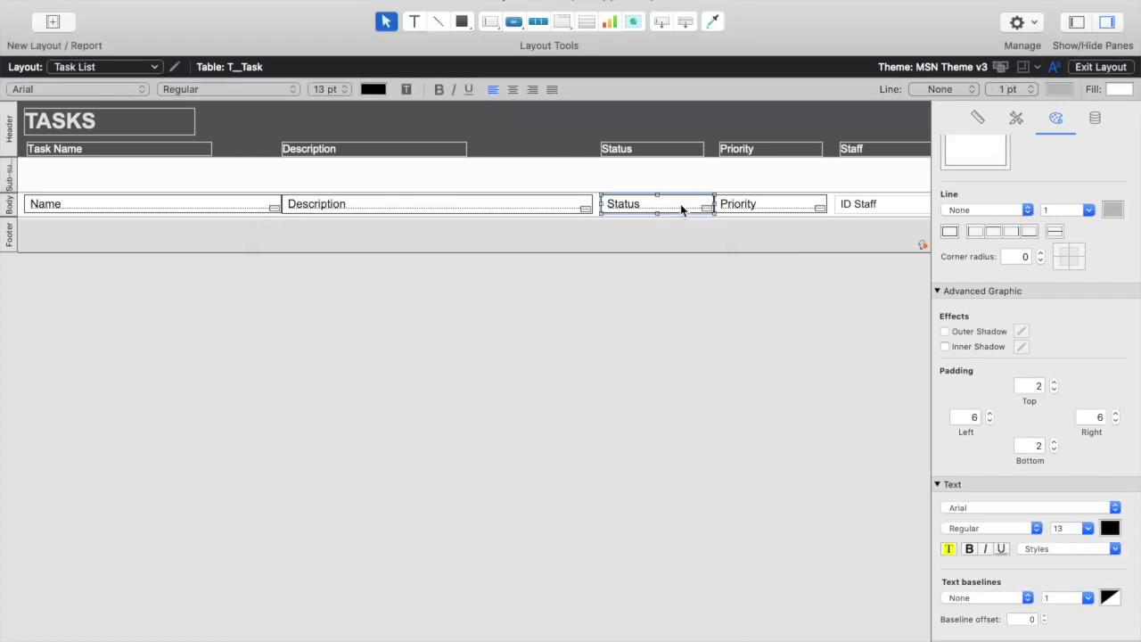
pyautogui.moveTo(681, 204); pyautogui.dragTo(108, 181)
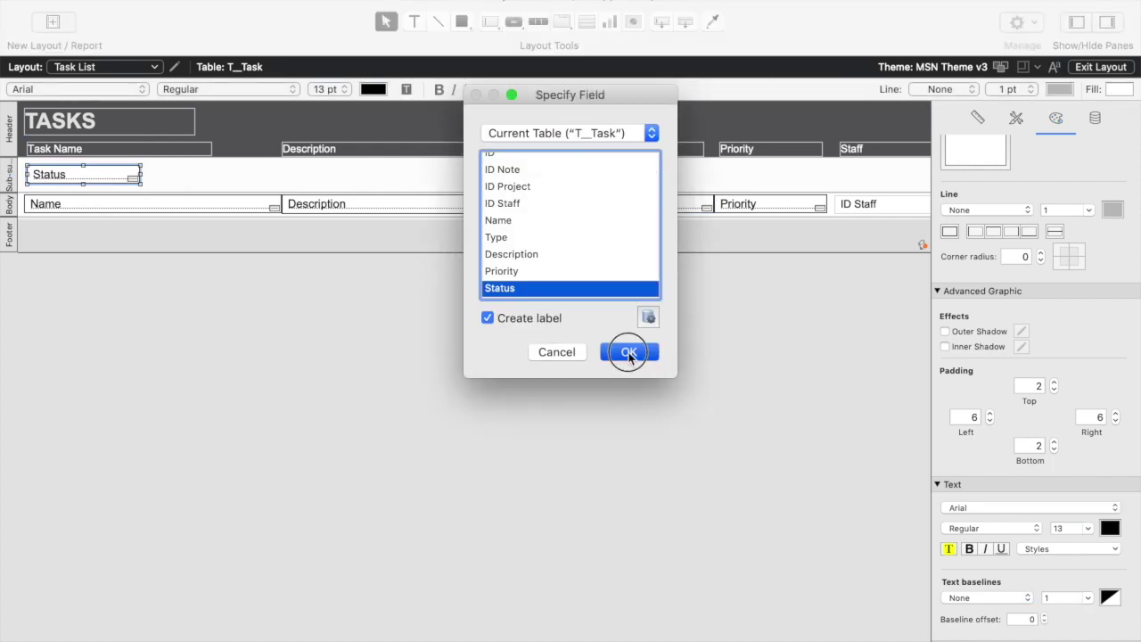
pyautogui.click(629, 352)
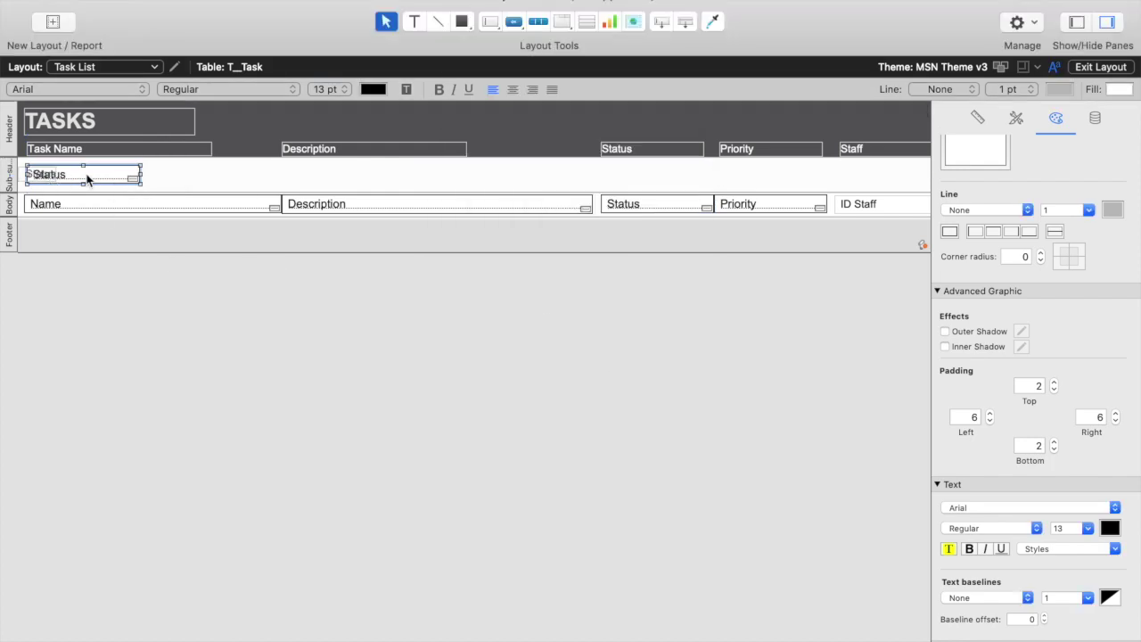
pyautogui.moveTo(86, 179); pyautogui.dragTo(112, 173)
pyautogui.click(38, 175)
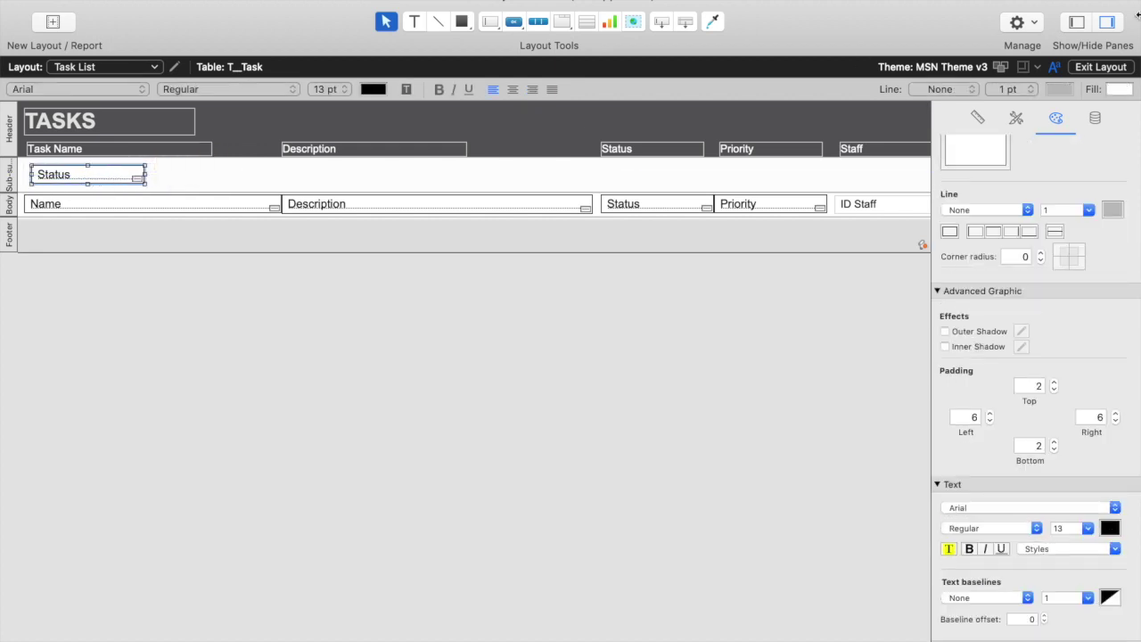
# Apply the 18pt minimal style to the sub-summary Status field and enlarge the field to fit its text
pyautogui.click(1016, 118)
pyautogui.click(1055, 118)
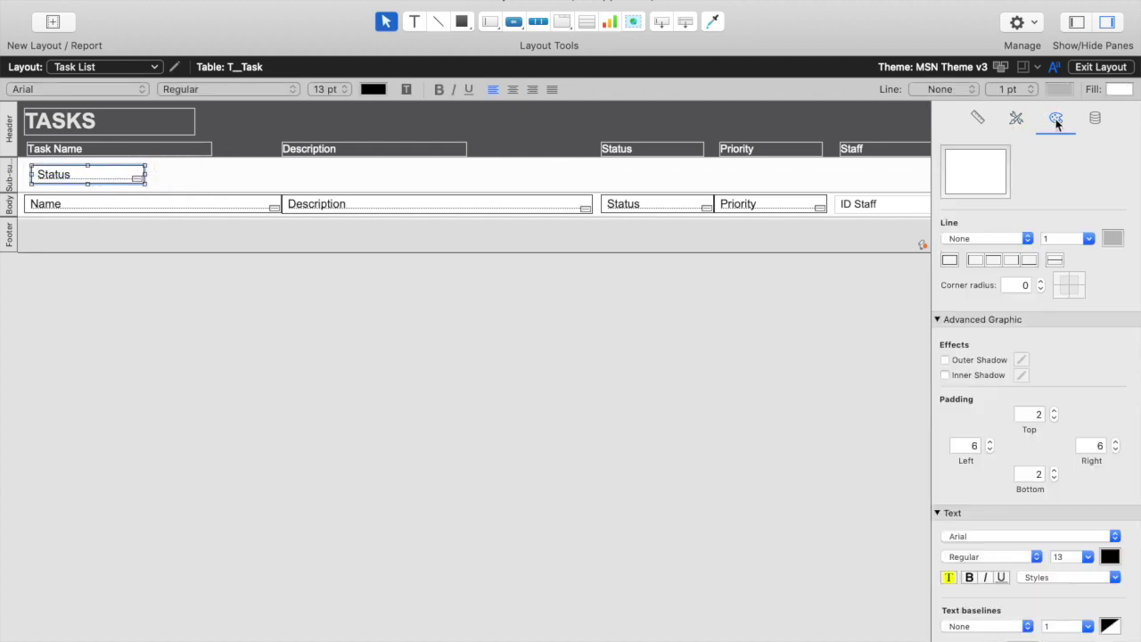
pyautogui.click(1018, 119)
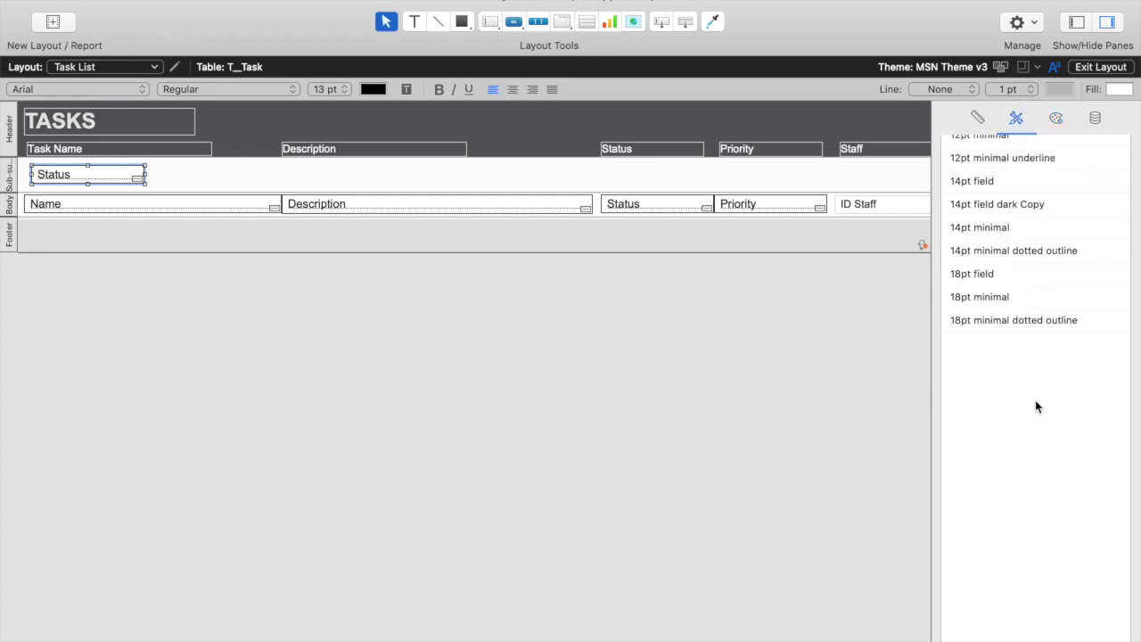
pyautogui.click(1012, 297)
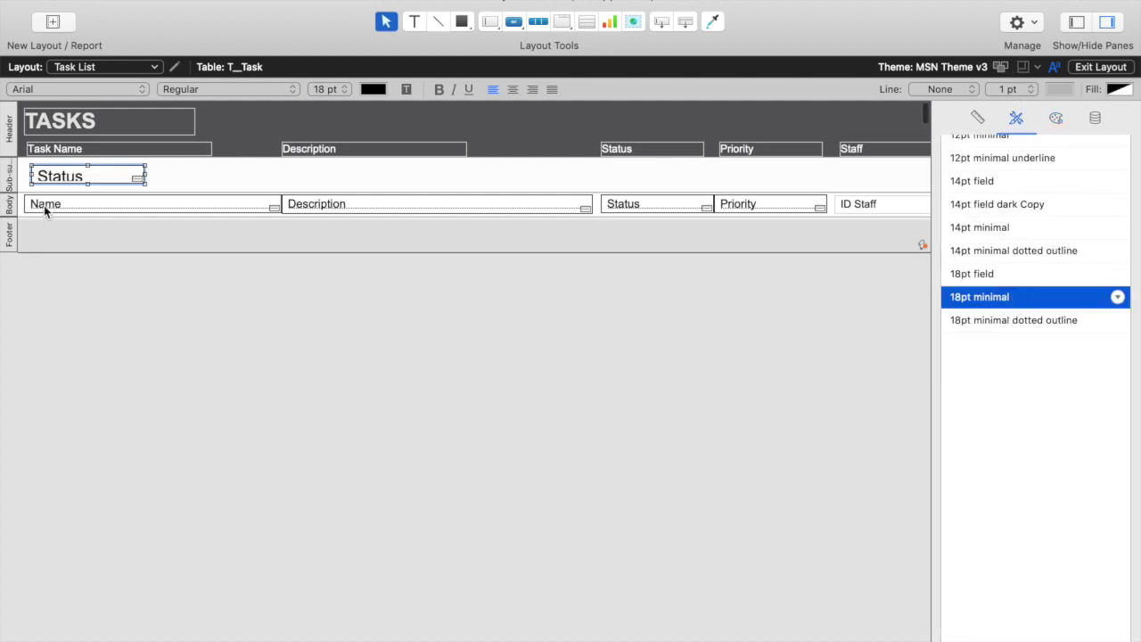
pyautogui.moveTo(144, 184); pyautogui.dragTo(158, 185)
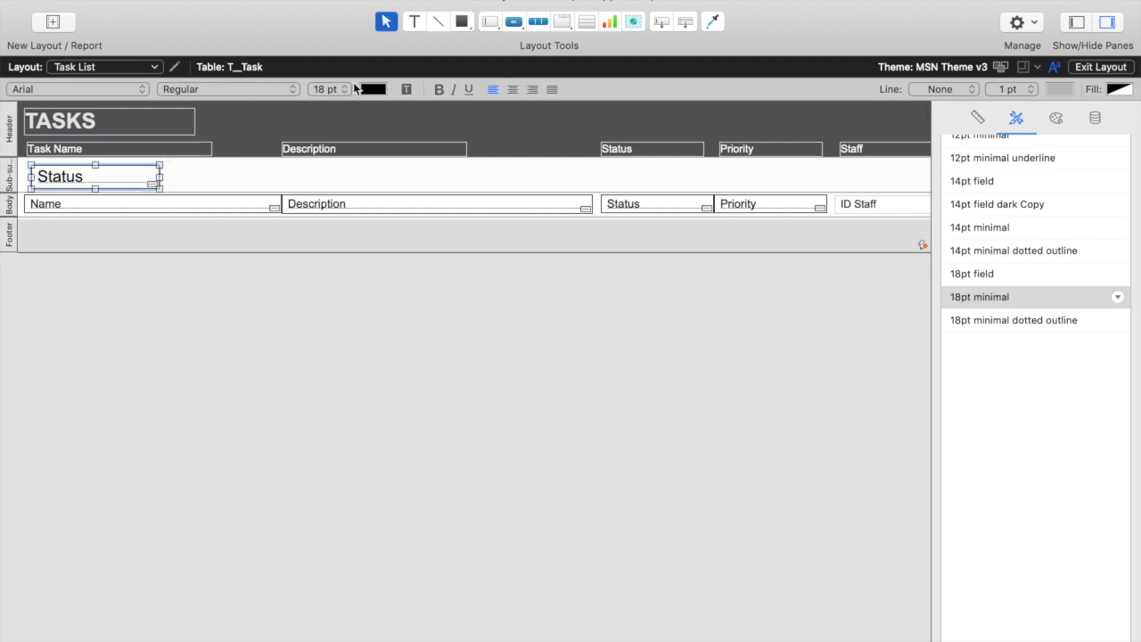
# Make the sub-summary Status field bold and align its edge with the Task Name heading
pyautogui.click(439, 89)
pyautogui.click(136, 184)
pyautogui.moveTo(136, 185); pyautogui.dragTo(132, 183)
pyautogui.click(214, 181)
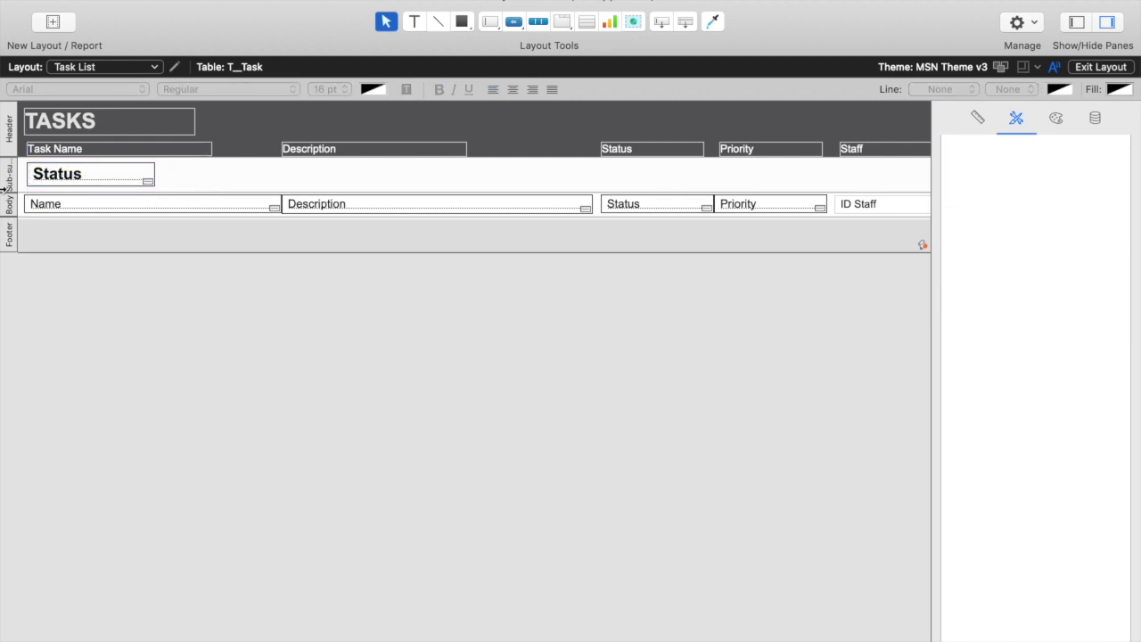
pyautogui.click(58, 178)
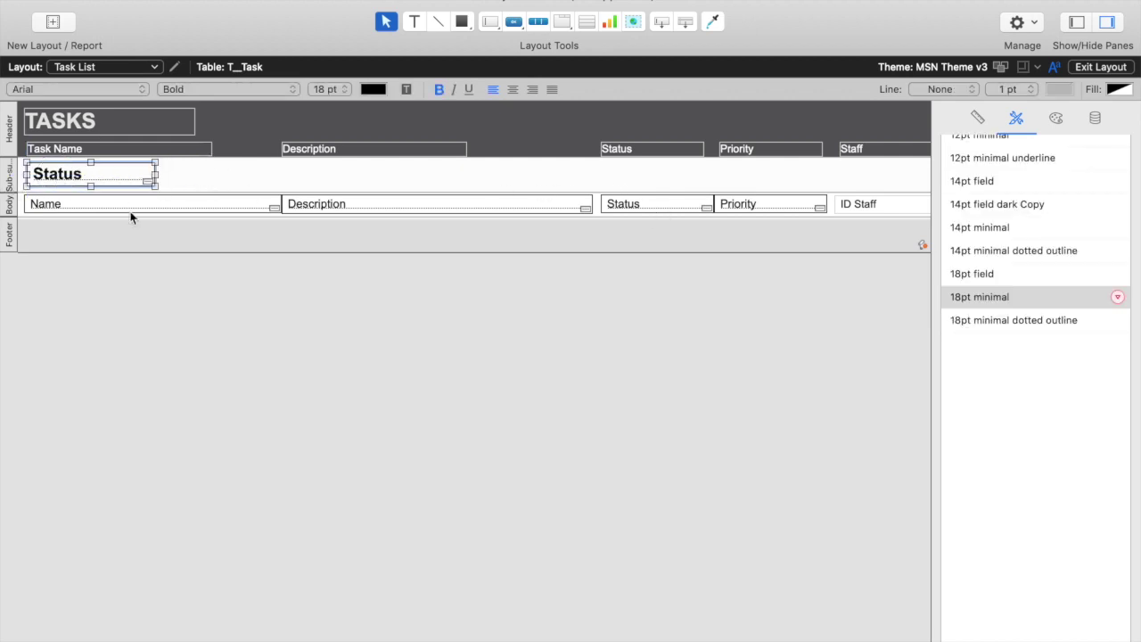
pyautogui.click(15, 181)
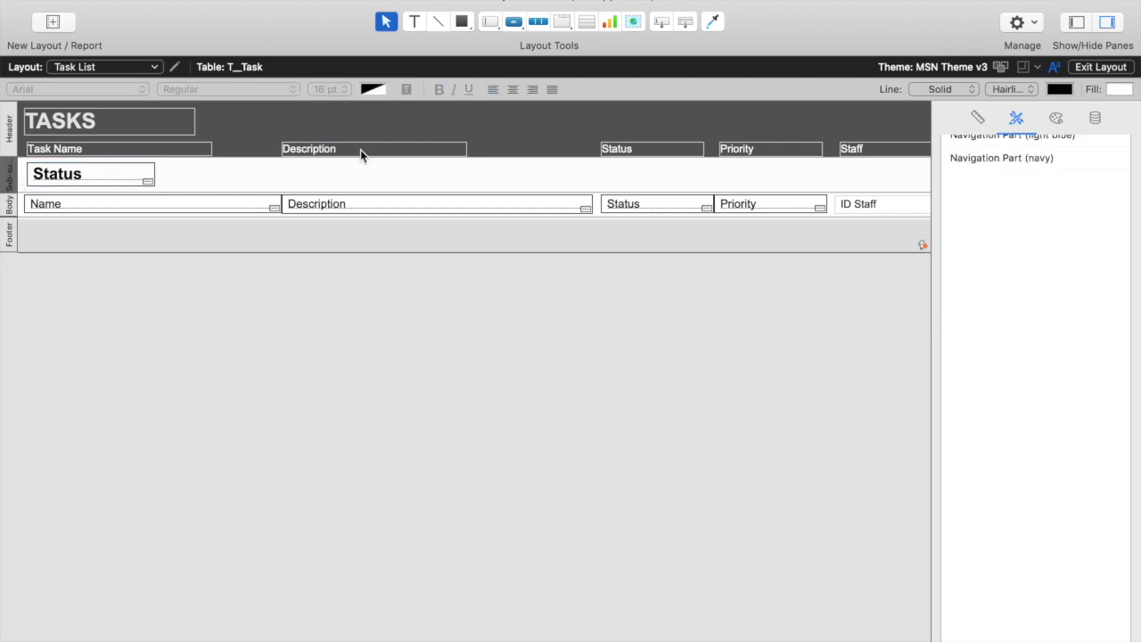
# Return to browsing the task records, sort them by Priority in ascending order and check the list for group headings
pyautogui.press('super+b')
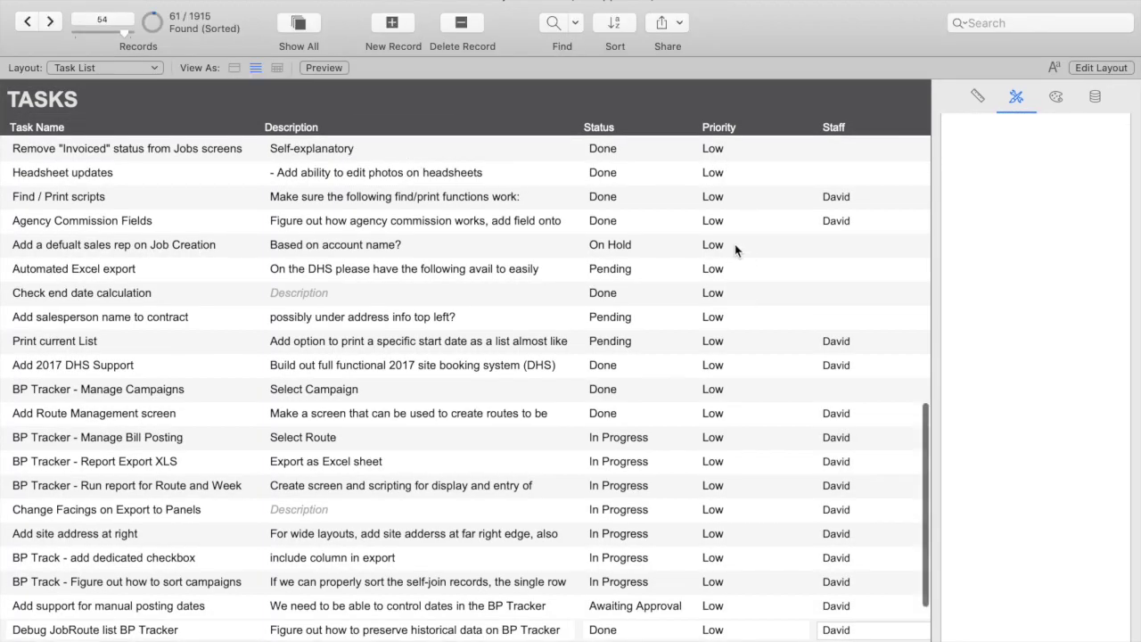
pyautogui.click(722, 131)
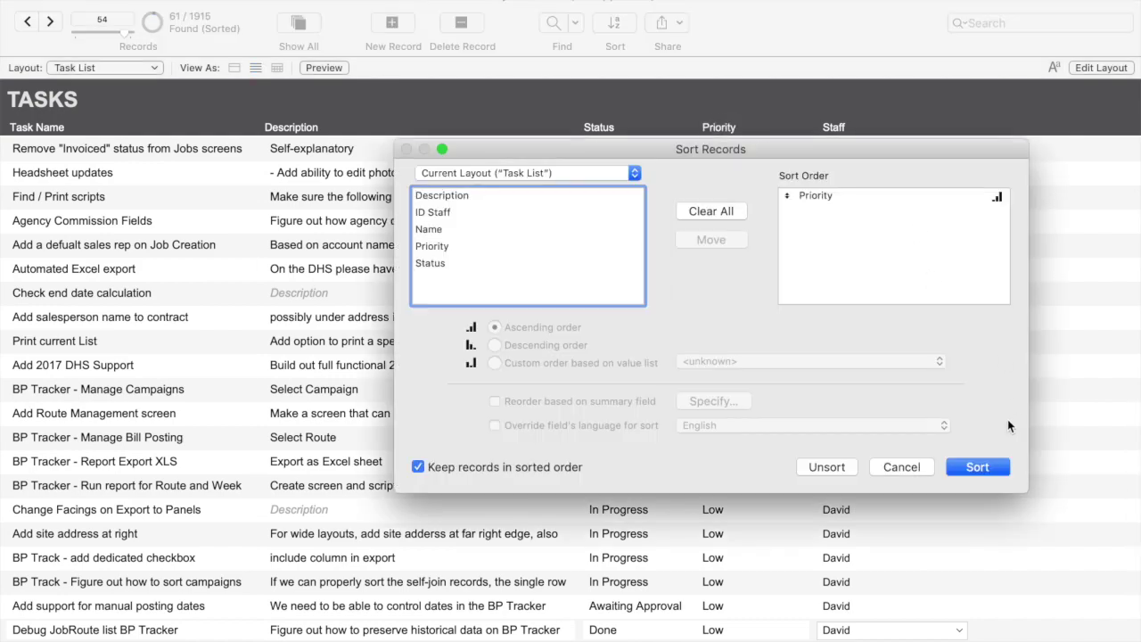
pyautogui.click(987, 470)
pyautogui.scroll(10, 801, 414)
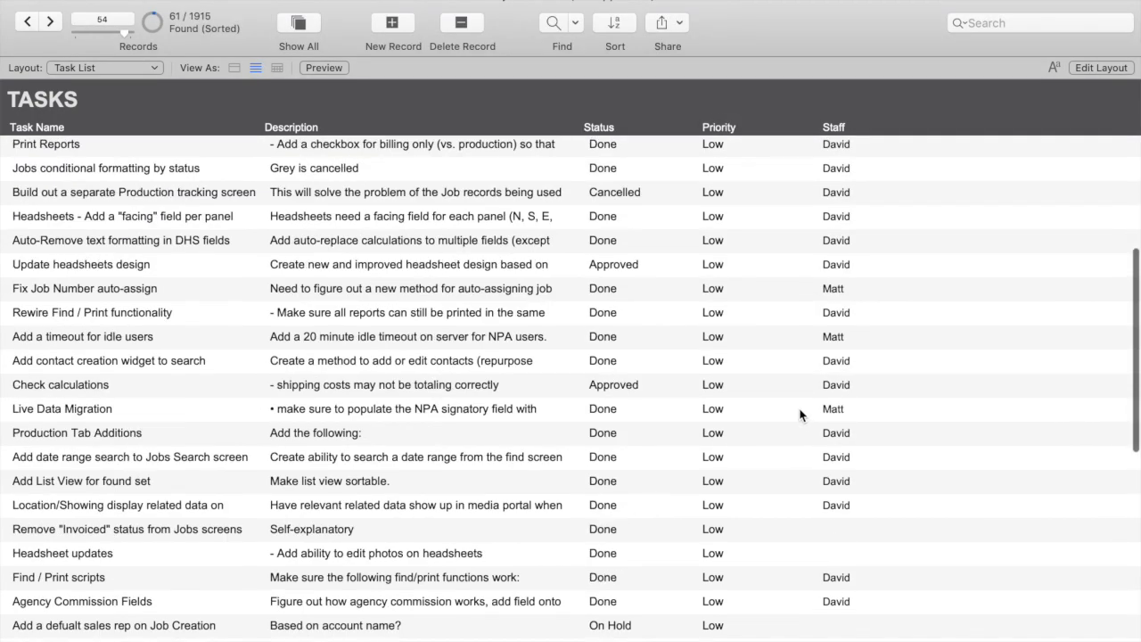
pyautogui.scroll(5, 801, 414)
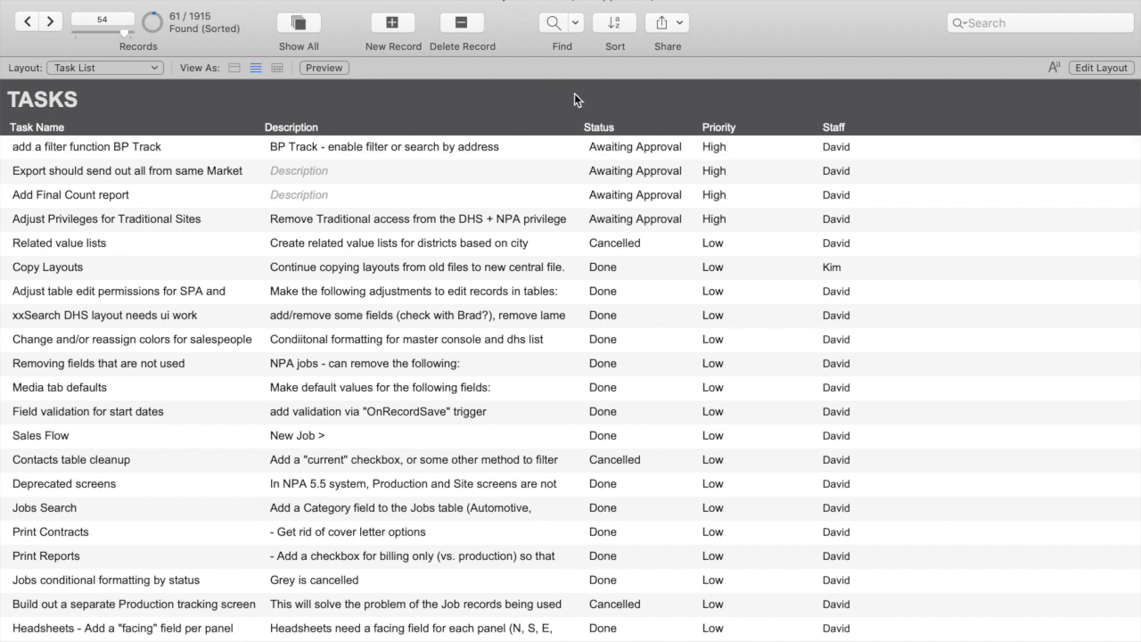
# Sort the task records by Status in ascending order and look through the Status group headings
pyautogui.click(595, 125)
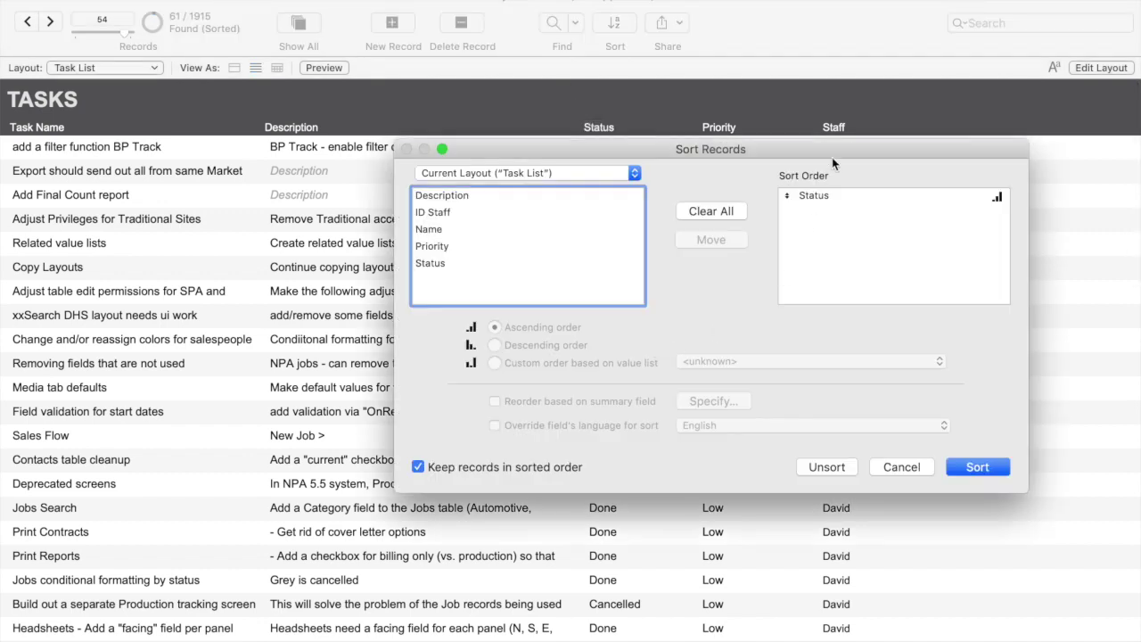
pyautogui.click(978, 466)
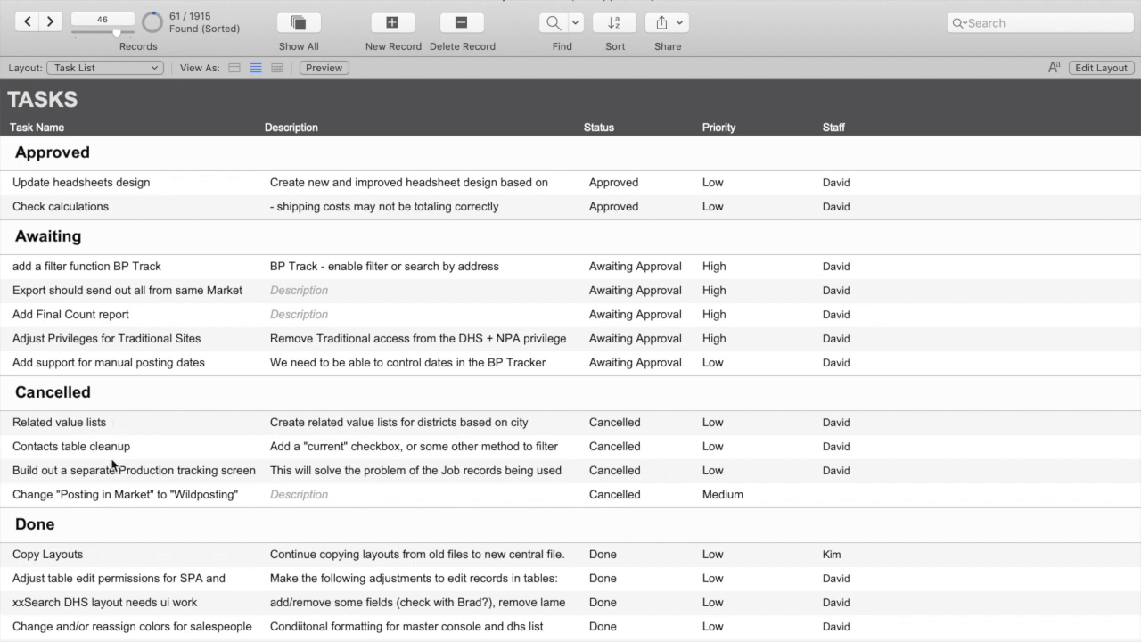
pyautogui.scroll(-5, 71, 559)
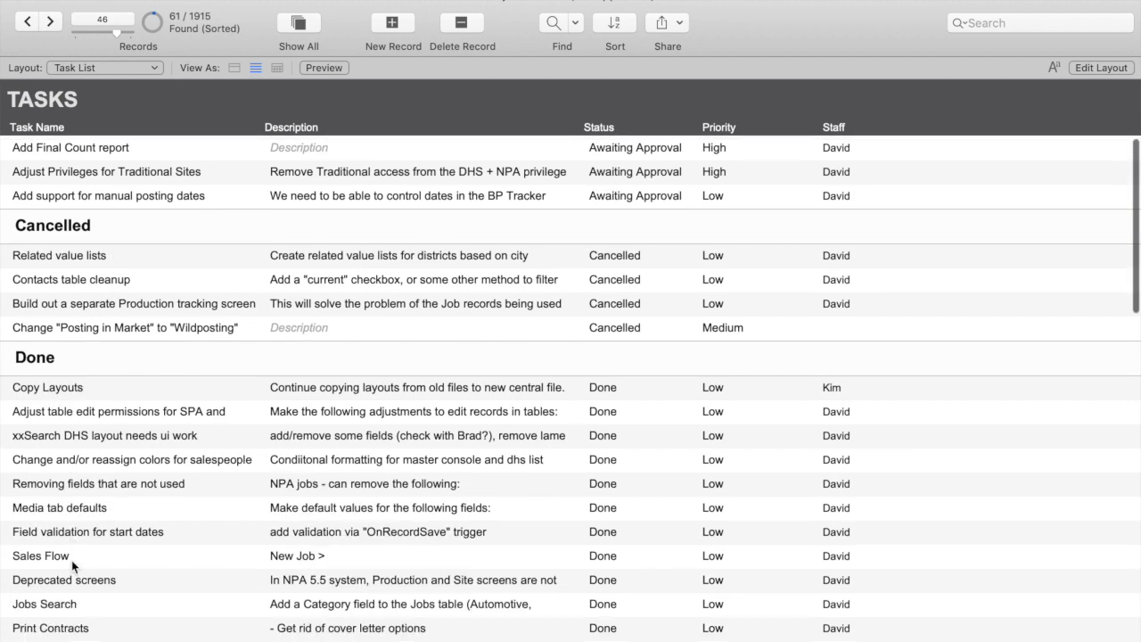
pyautogui.scroll(-15, 71, 560)
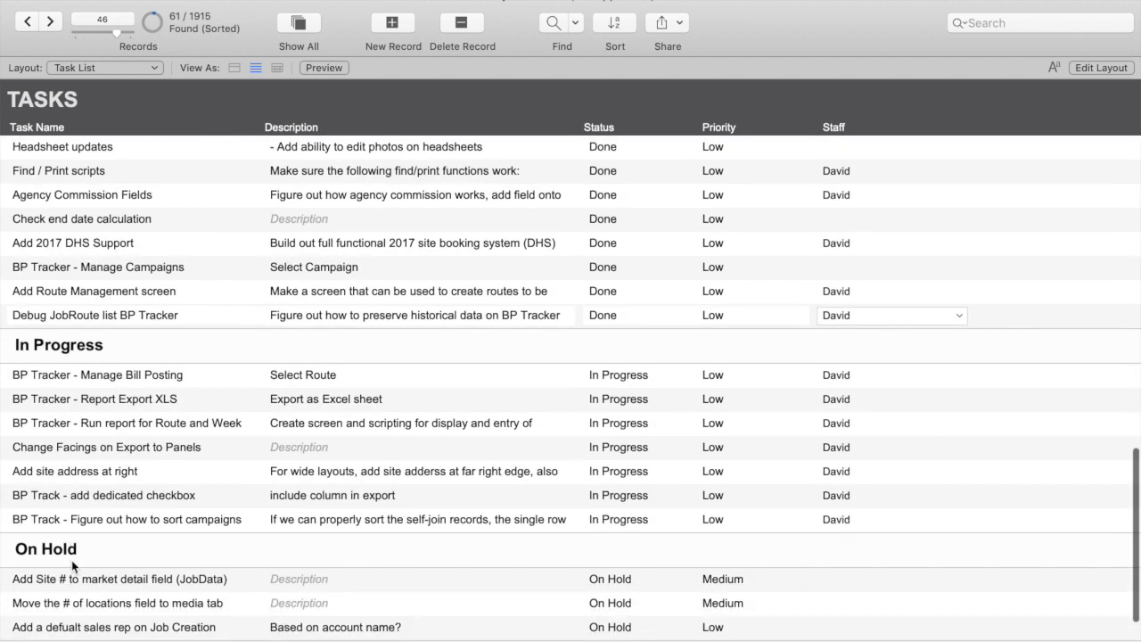
pyautogui.scroll(-3, 74, 566)
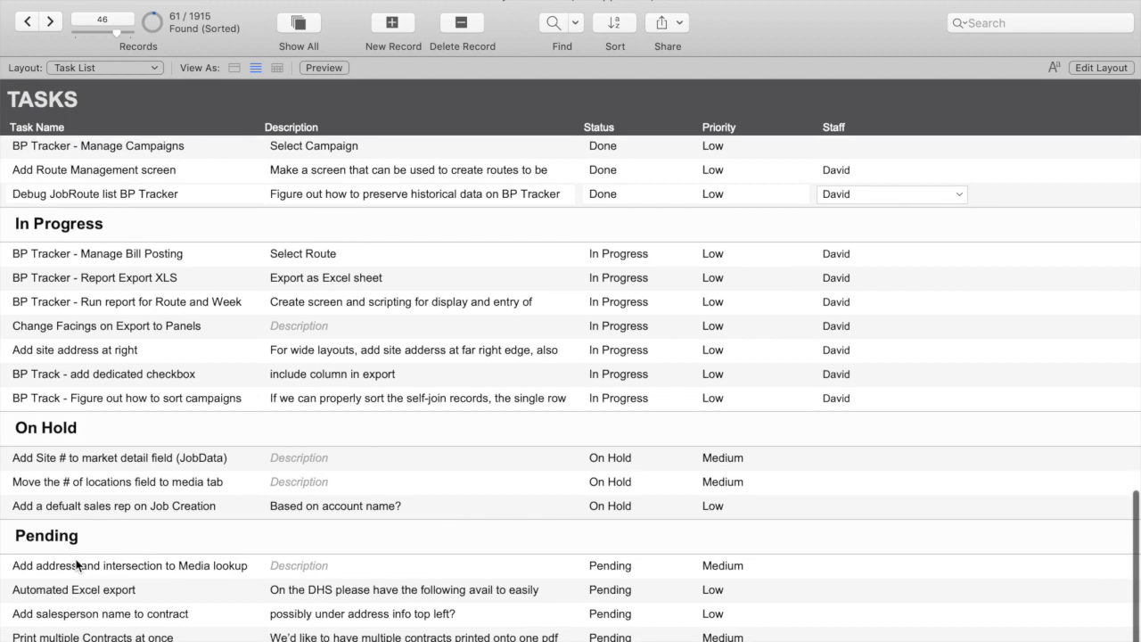
pyautogui.scroll(2, 78, 563)
pyautogui.scroll(20, 76, 557)
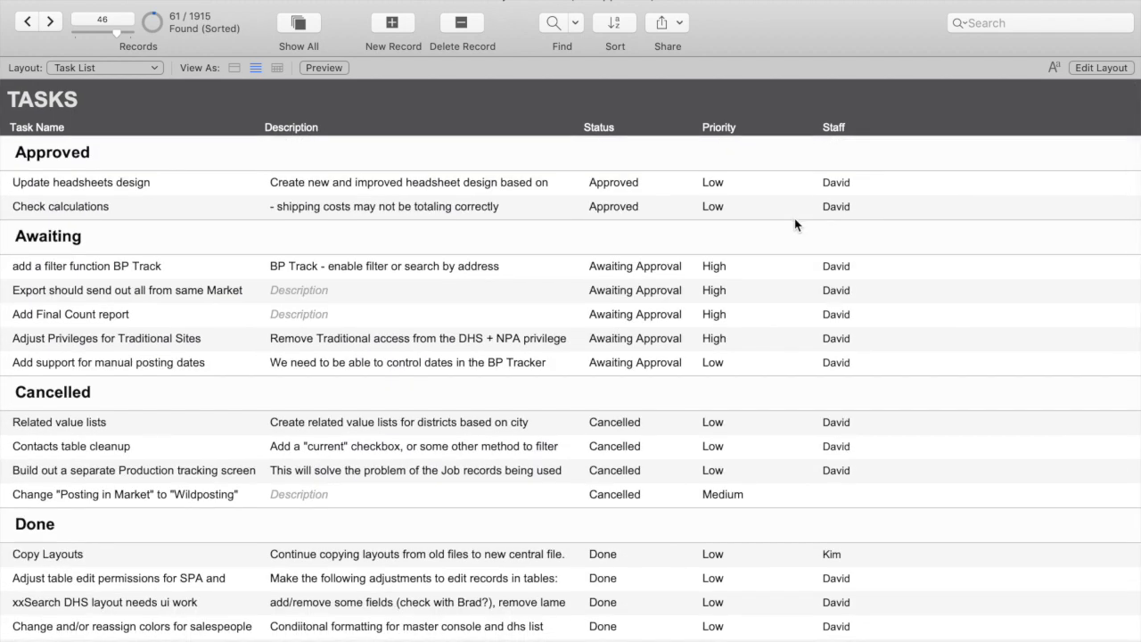
# Add a second sub-summary part to the Task List layout for records sorted by Priority, printed above the records it summarizes
pyautogui.press('super+l')
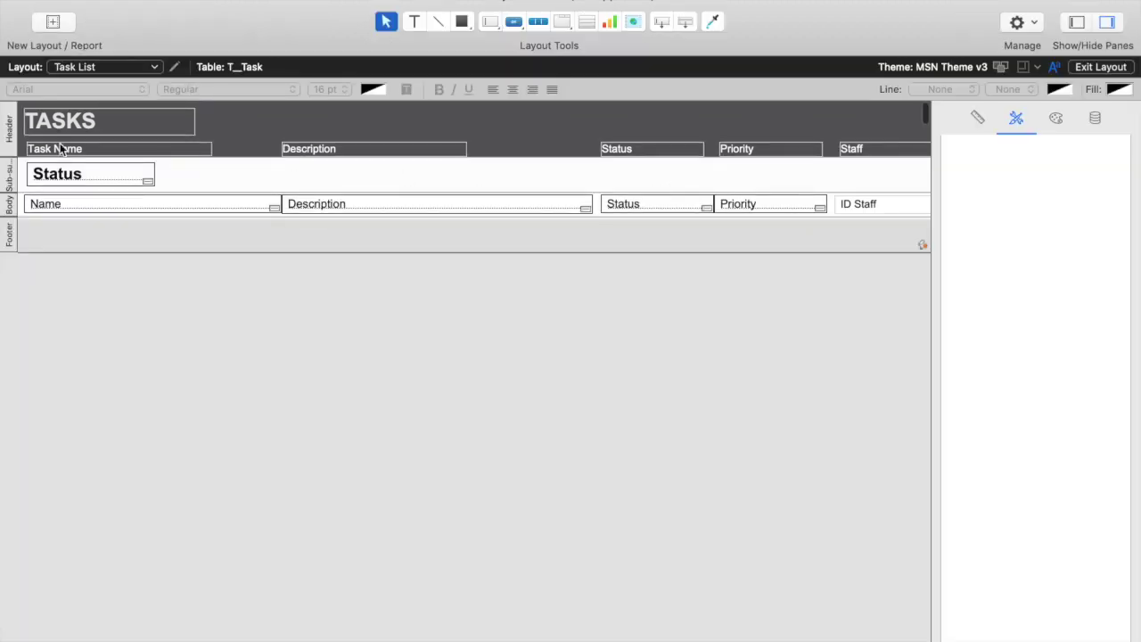
pyautogui.click(10, 183)
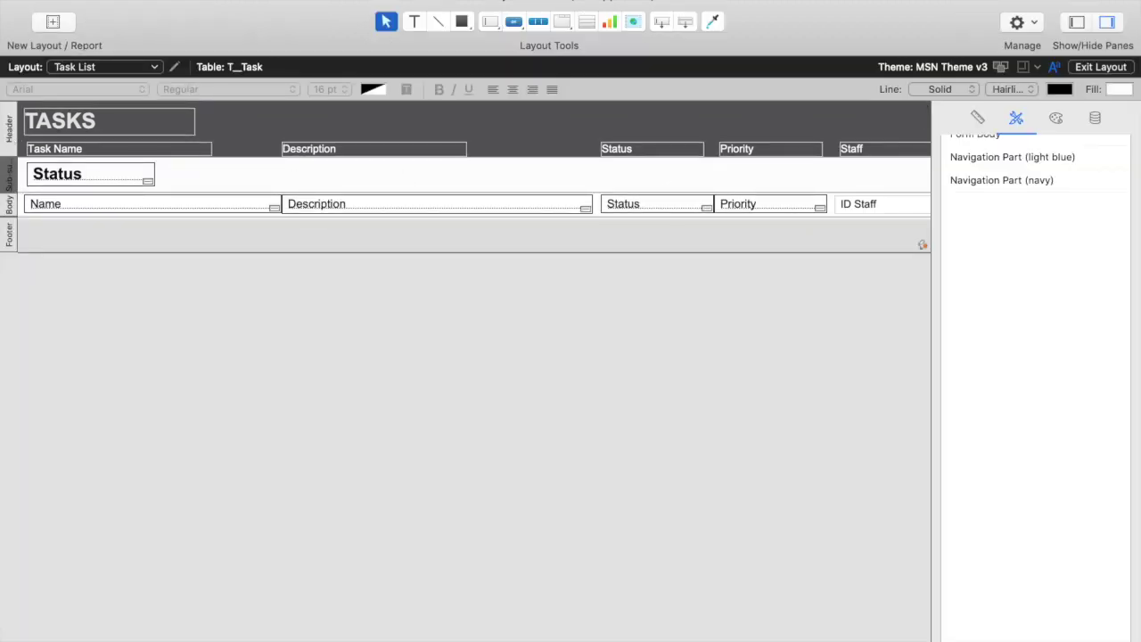
pyautogui.click(352, 0)
pyautogui.click(365, 13)
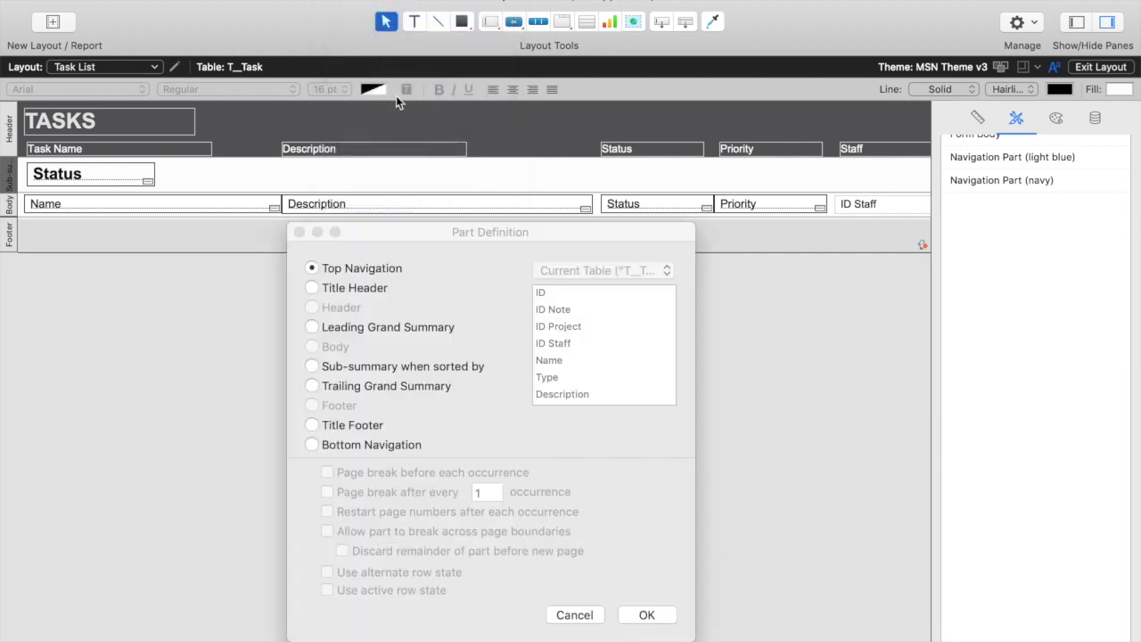
pyautogui.click(392, 367)
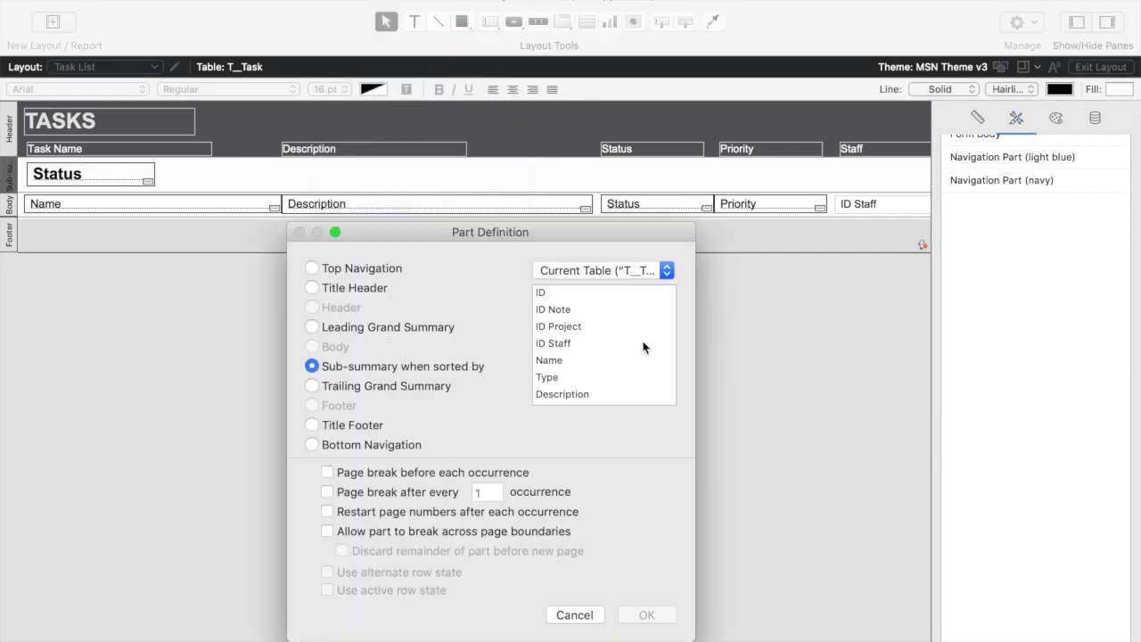
pyautogui.scroll(-3, 642, 347)
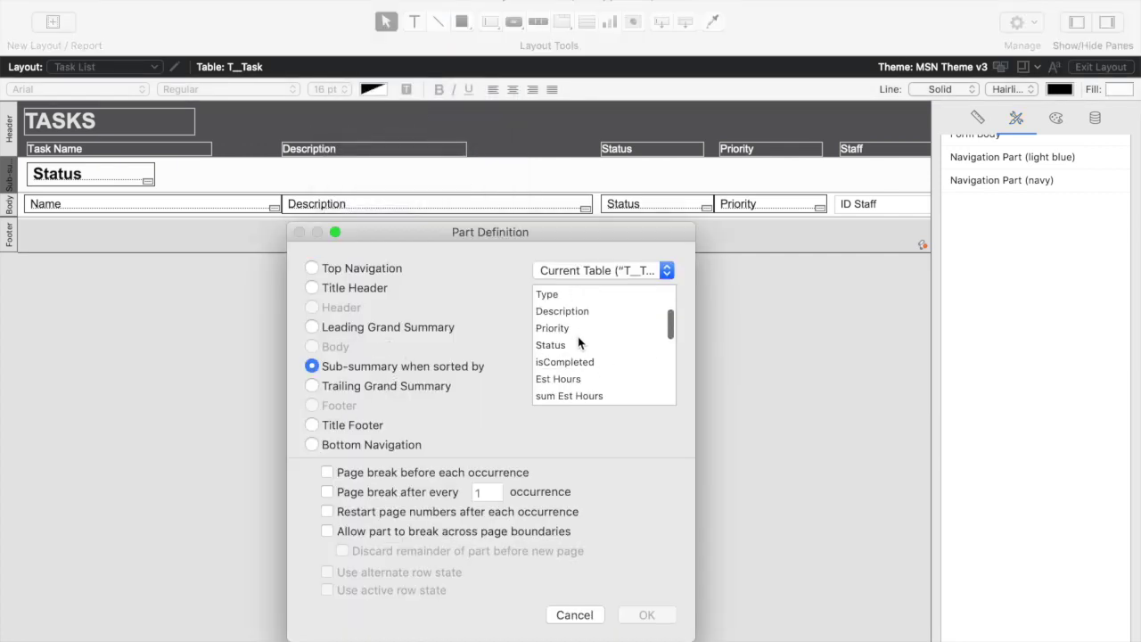
pyautogui.click(578, 328)
pyautogui.click(647, 621)
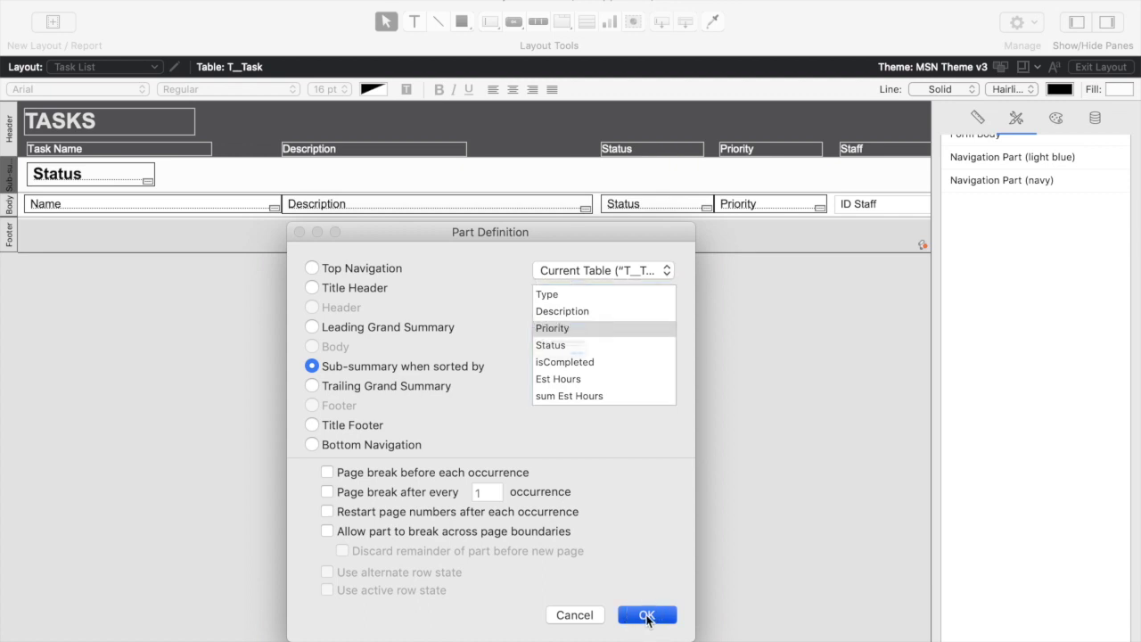
pyautogui.click(584, 392)
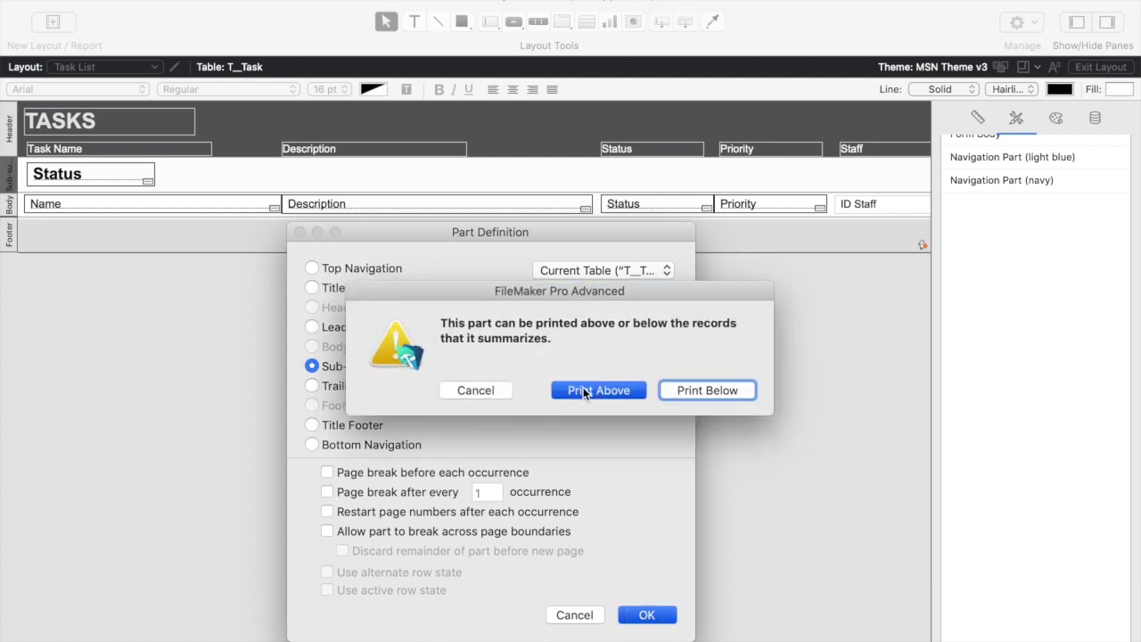
# Copy the sub-summary Status field into the new sub-summary part, assign the Priority field to the copy and delete its label
pyautogui.click(75, 178)
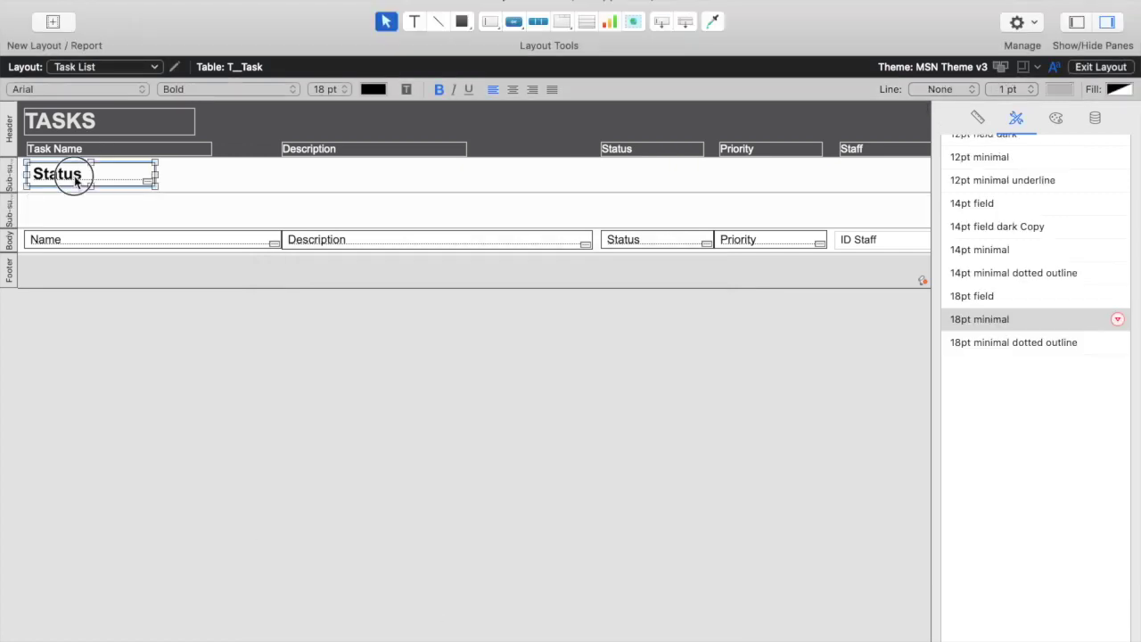
pyautogui.keyDown('alt'); pyautogui.moveTo(76, 179); pyautogui.dragTo(71, 215); pyautogui.keyUp('alt')
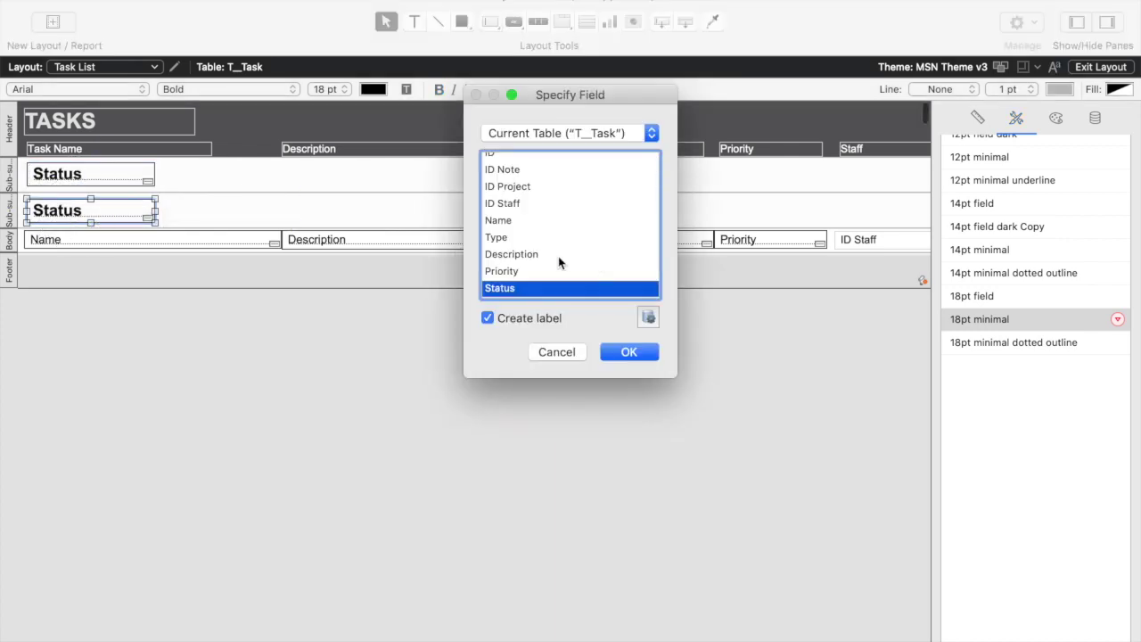
pyautogui.moveTo(585, 94); pyautogui.dragTo(464, 277)
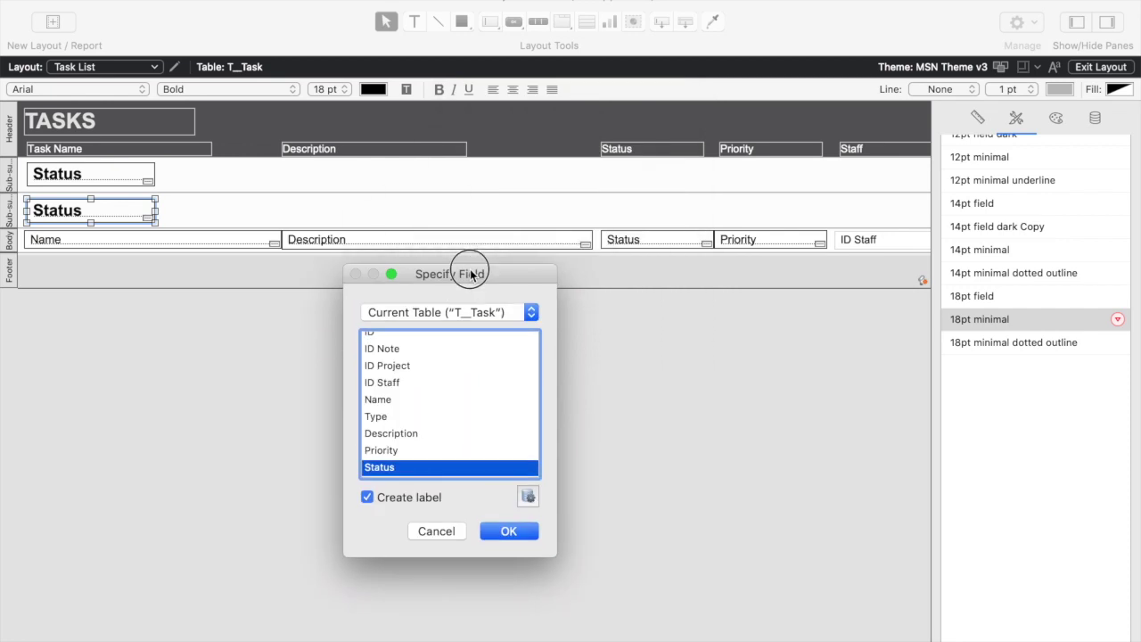
pyautogui.doubleClick(418, 454)
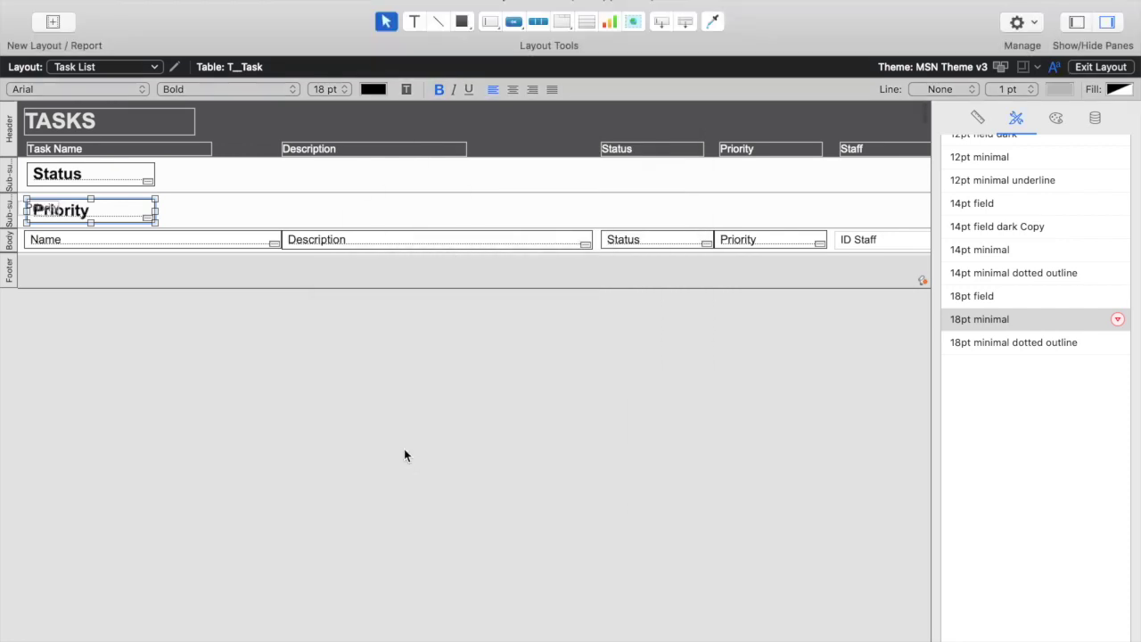
pyautogui.click(44, 206)
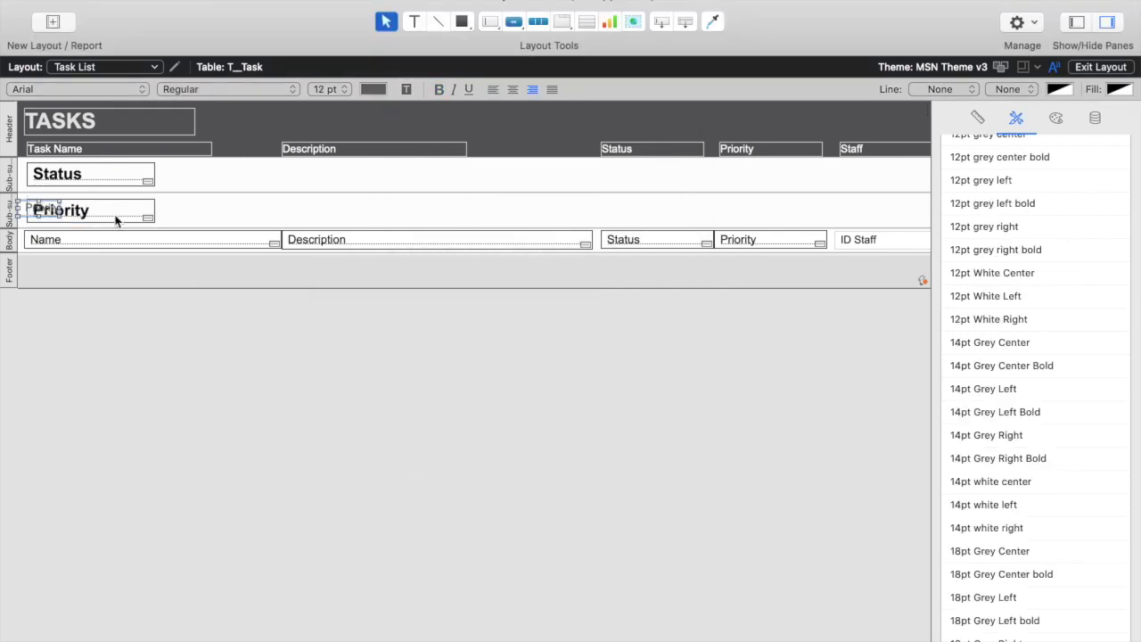
pyautogui.press('BackSpace')
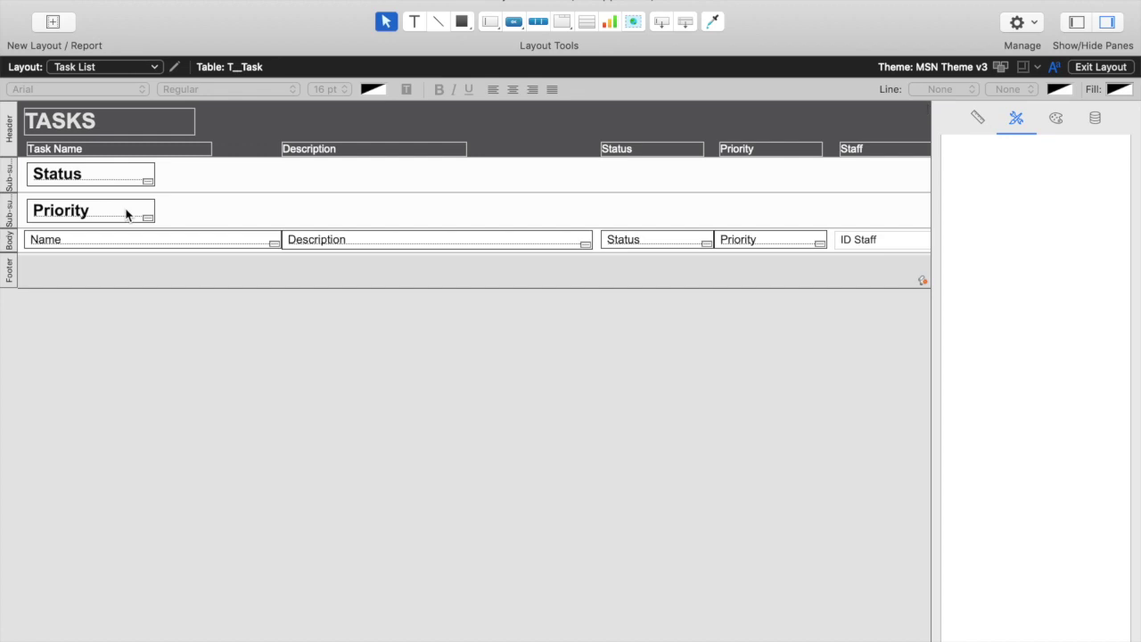
# Return to browsing the records, replace Status with Name as the ascending sort field and check the list for group headings
pyautogui.press('super+b')
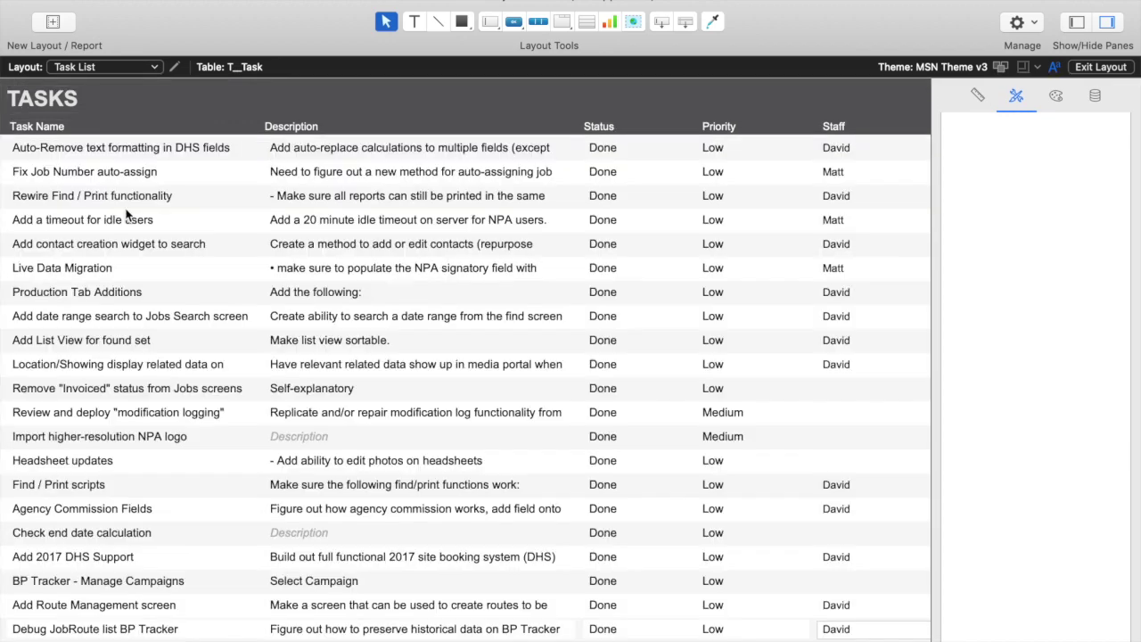
pyautogui.scroll(10, 624, 272)
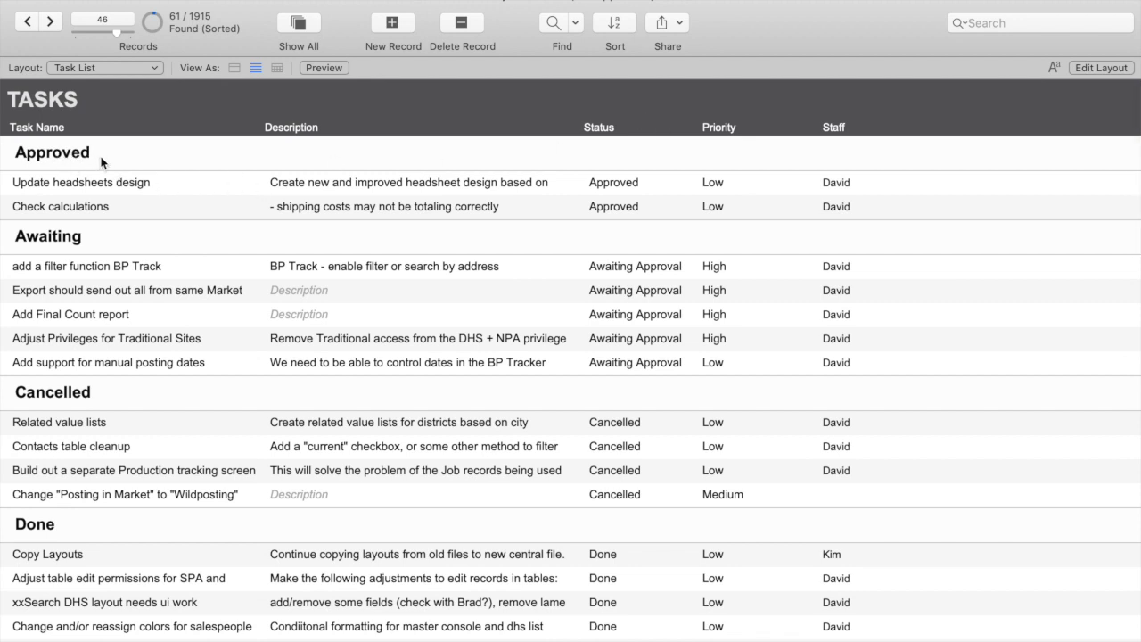
pyautogui.press('super+s')
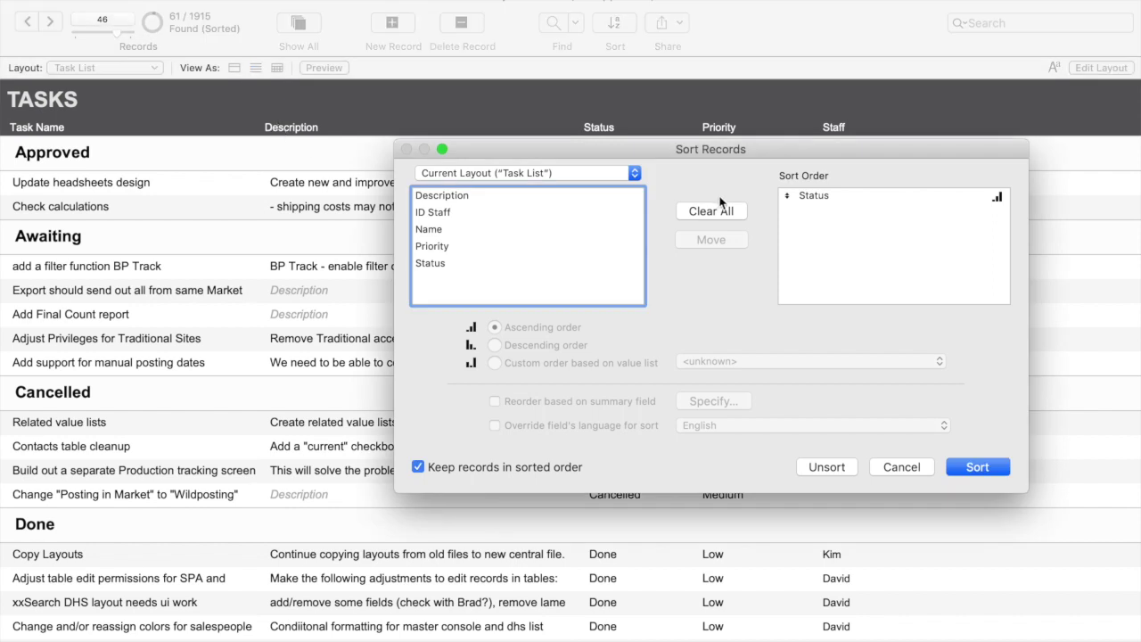
pyautogui.click(883, 193)
pyautogui.click(883, 193)
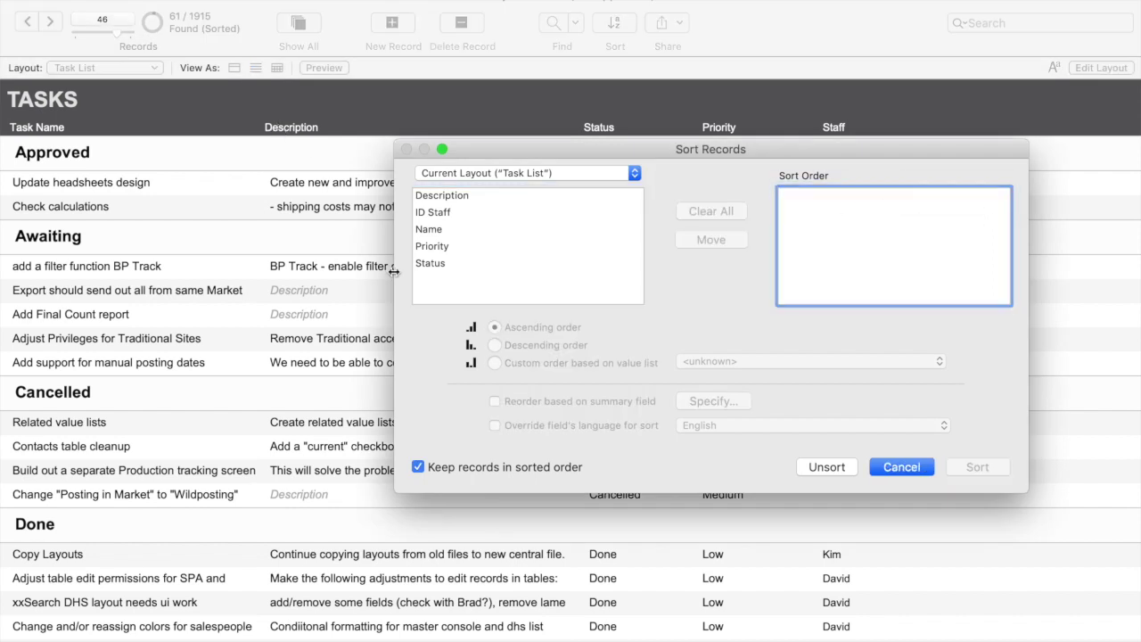
pyautogui.click(444, 230)
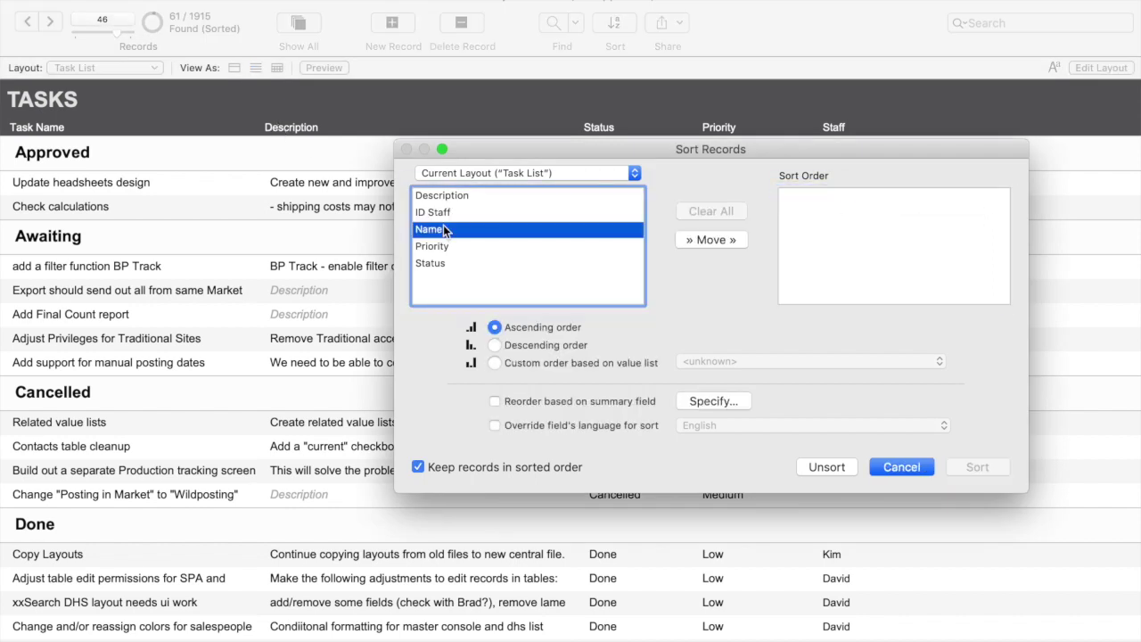
pyautogui.doubleClick(444, 230)
pyautogui.click(978, 468)
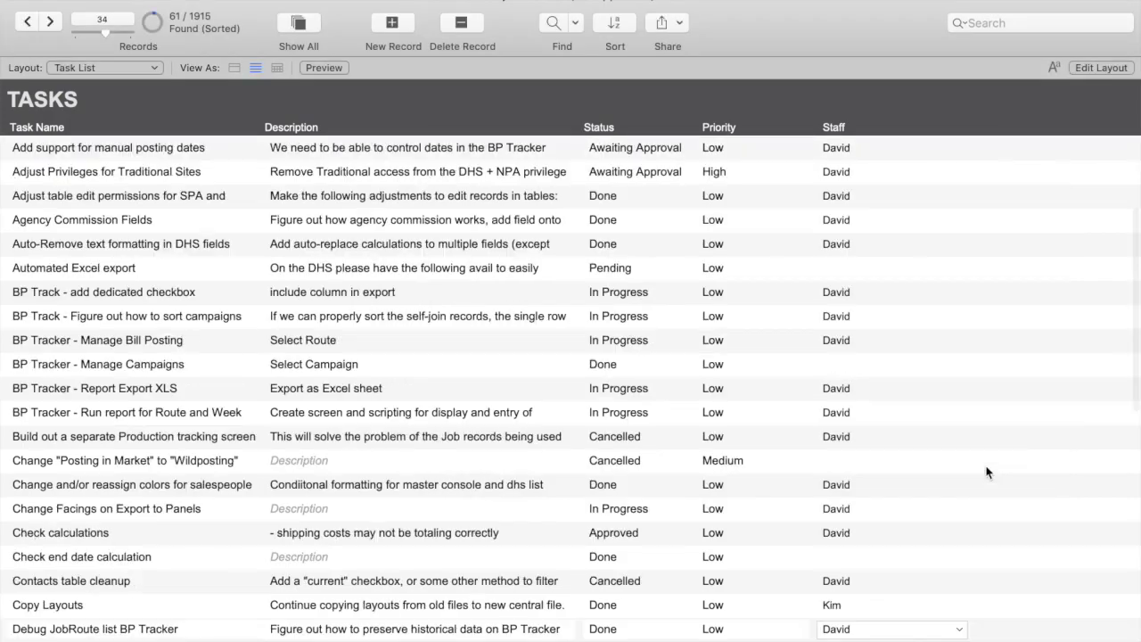
pyautogui.scroll(6, 721, 395)
pyautogui.scroll(-15, 306, 485)
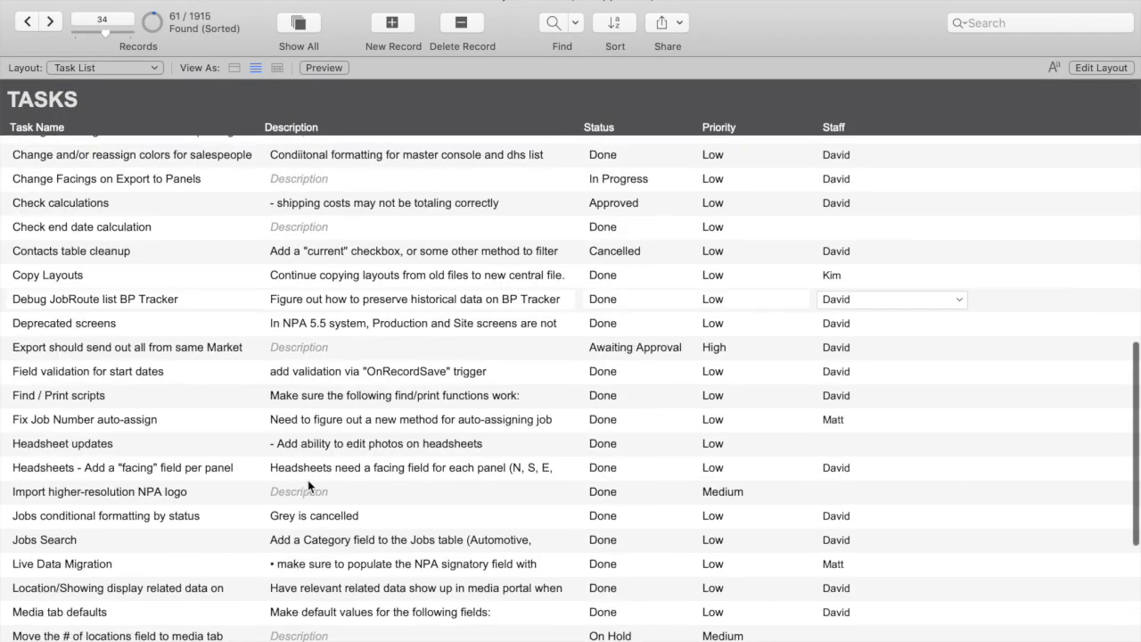
pyautogui.scroll(15, 307, 481)
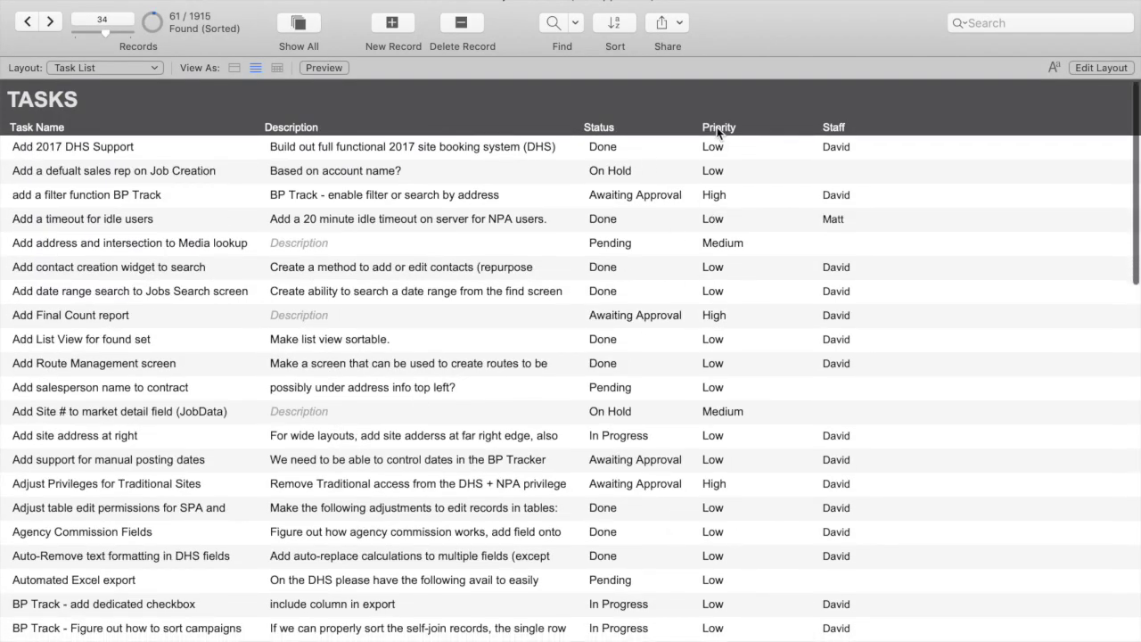
# Sort the task records by Priority in ascending order and look through the Priority group headings
pyautogui.click(717, 127)
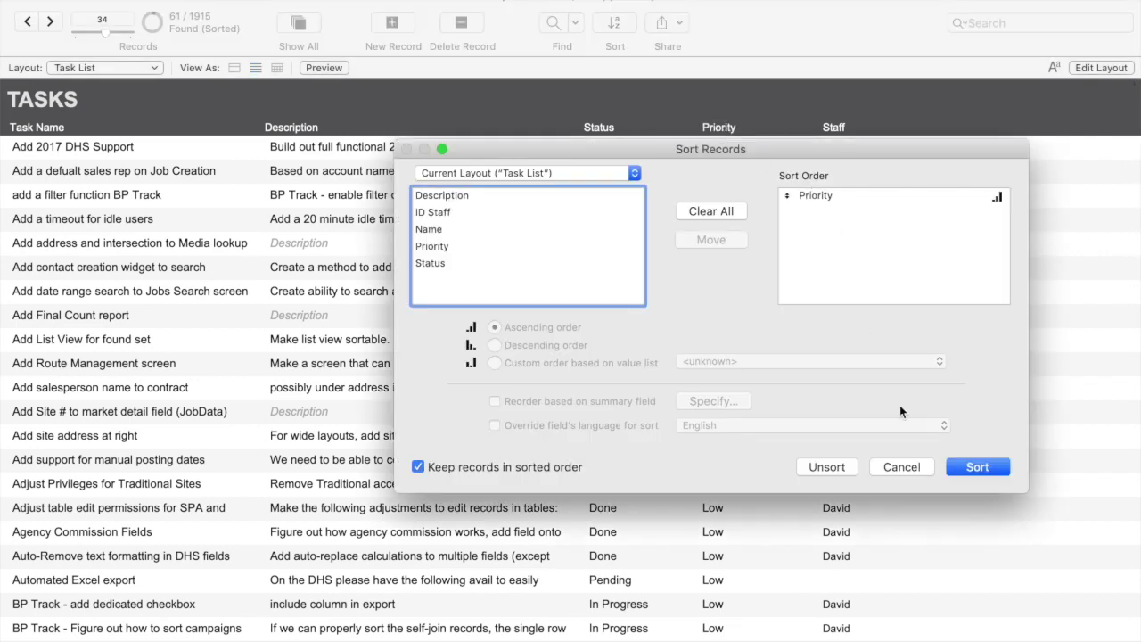
pyautogui.click(978, 467)
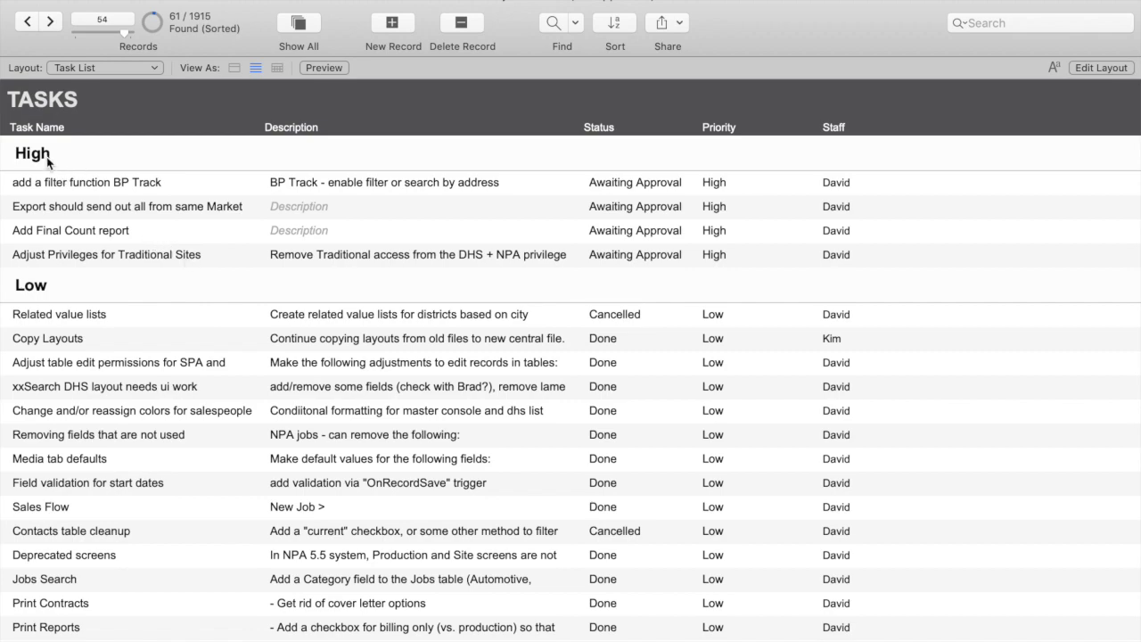
pyautogui.scroll(-3, 159, 378)
pyautogui.scroll(-15, 158, 376)
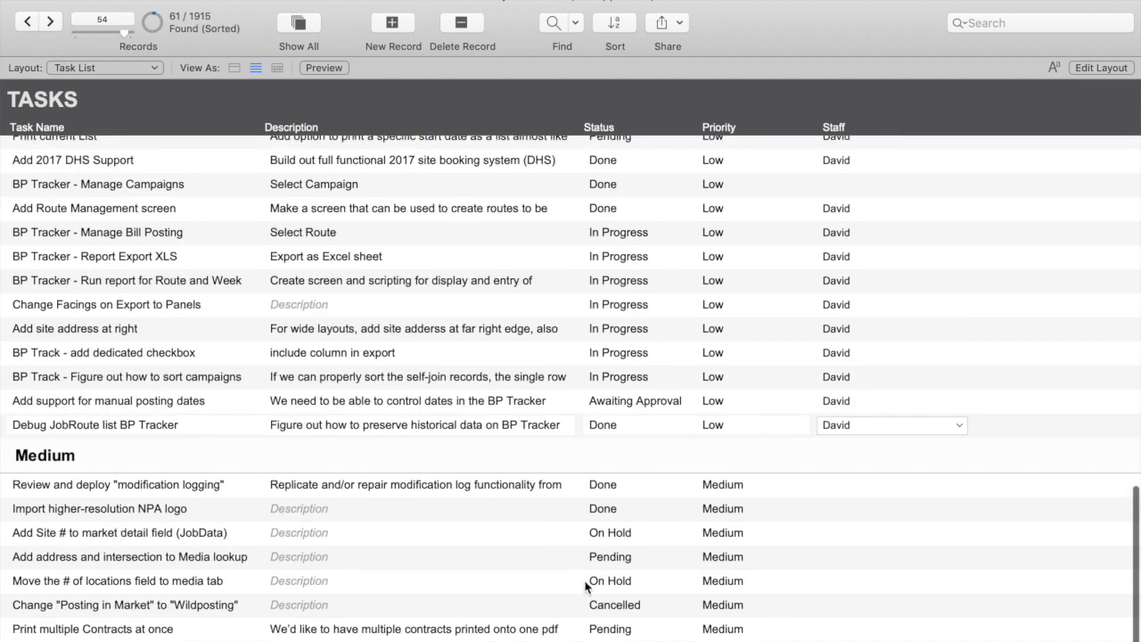
# Sort the task records by Status in ascending order and check the Status group headings from the start of the list
pyautogui.click(598, 125)
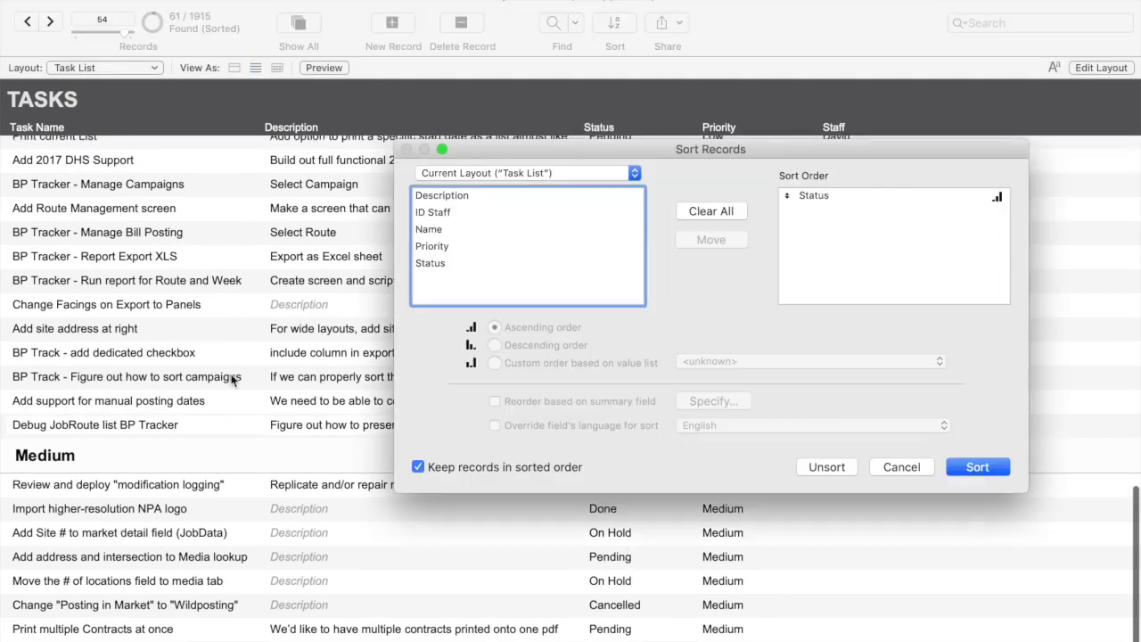
pyautogui.press('Return')
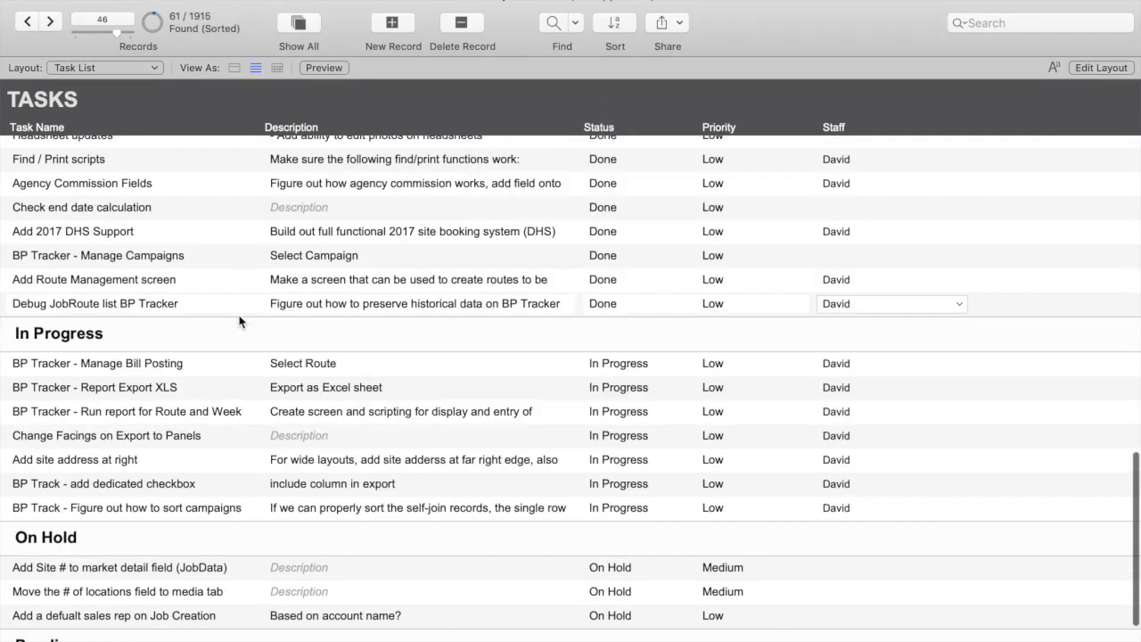
pyautogui.scroll(10, 237, 318)
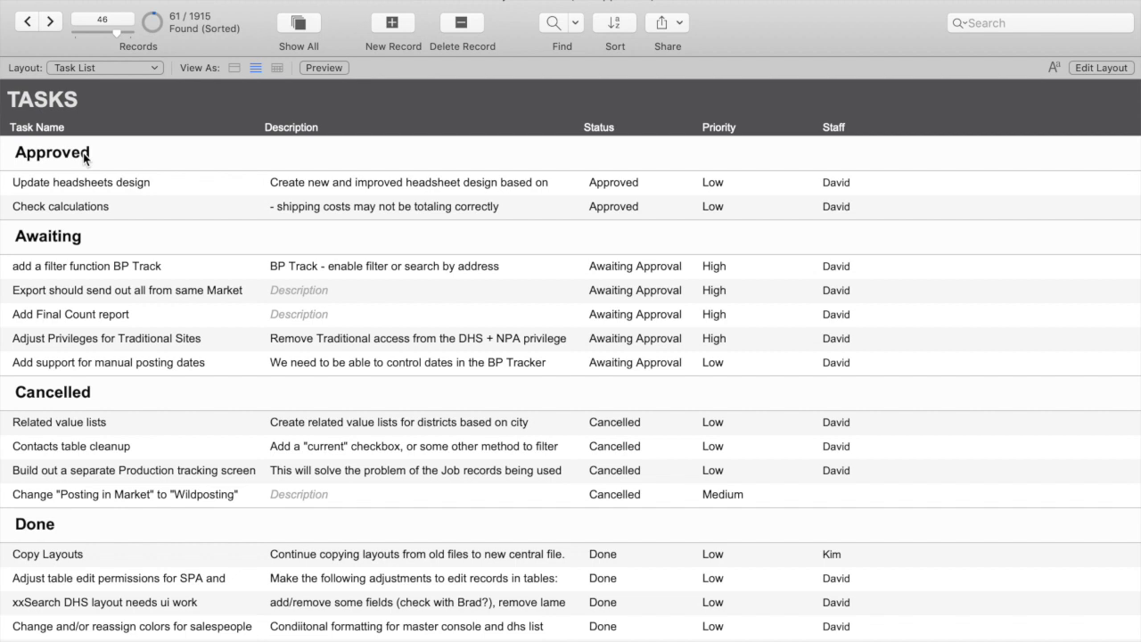
# In the layout, indent the Priority sub-summary field slightly relative to the Status field and make its text grey
pyautogui.press('super+l')
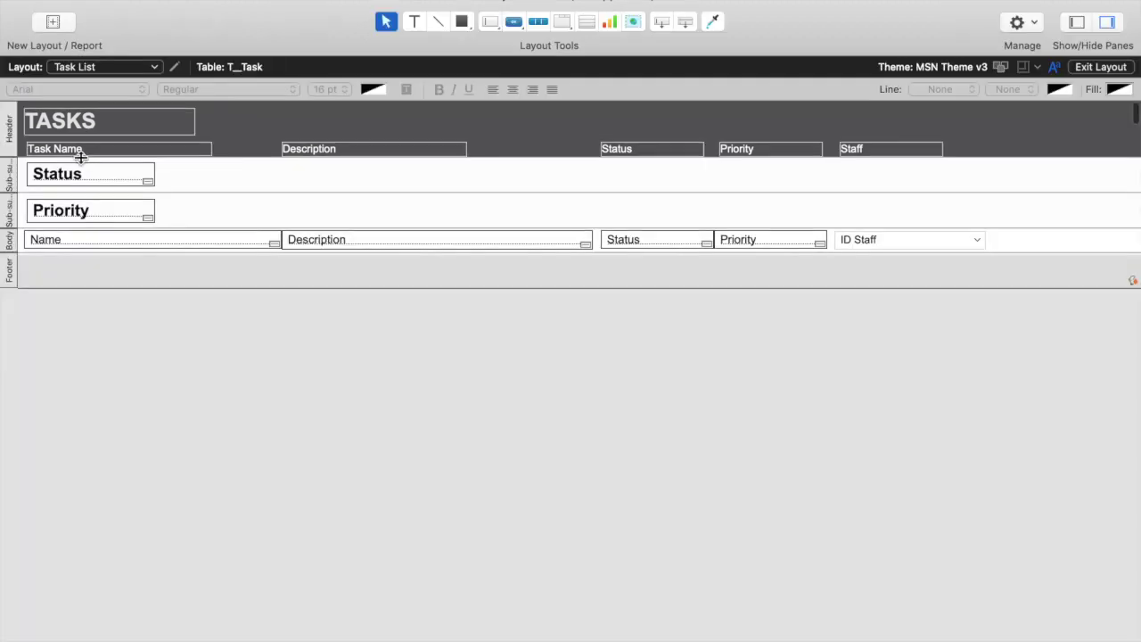
pyautogui.click(76, 218)
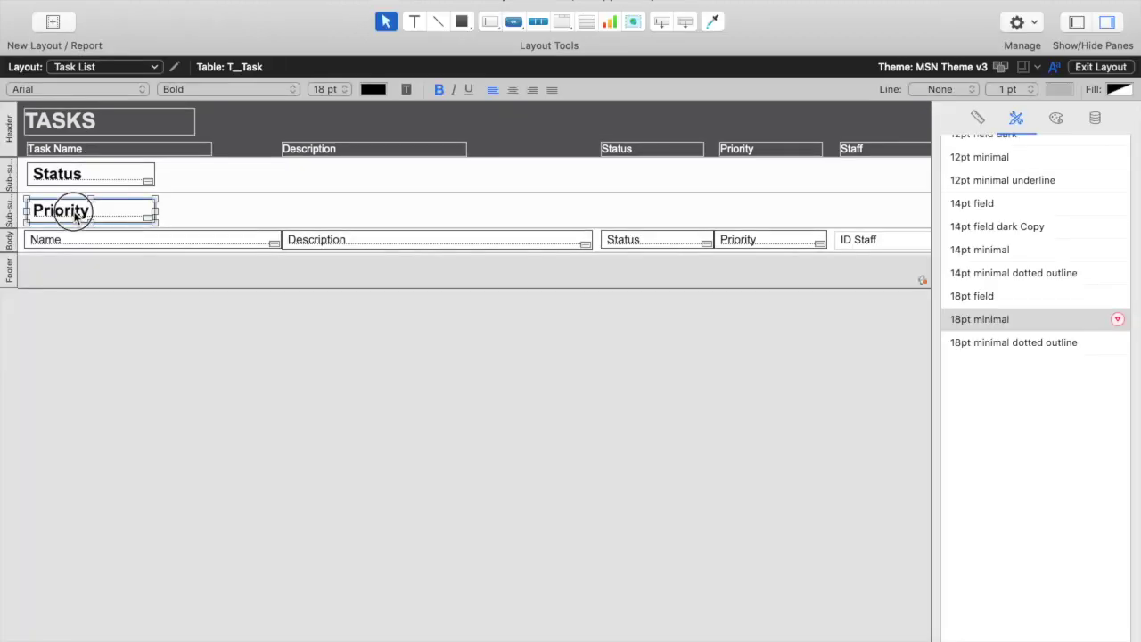
pyautogui.moveTo(77, 217); pyautogui.dragTo(93, 216)
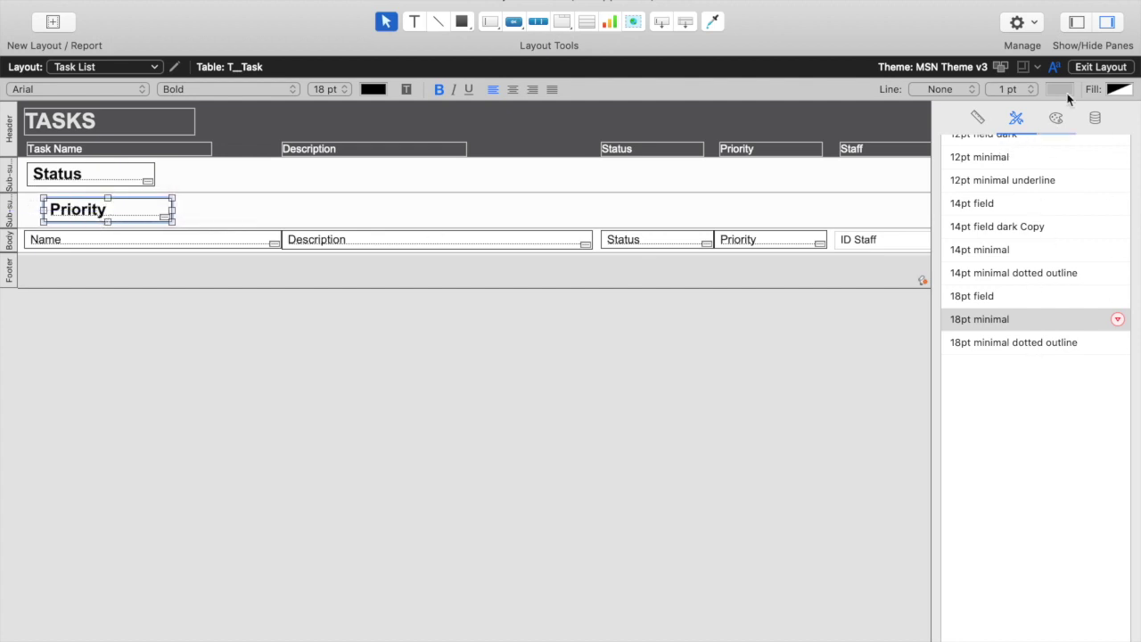
pyautogui.click(380, 90)
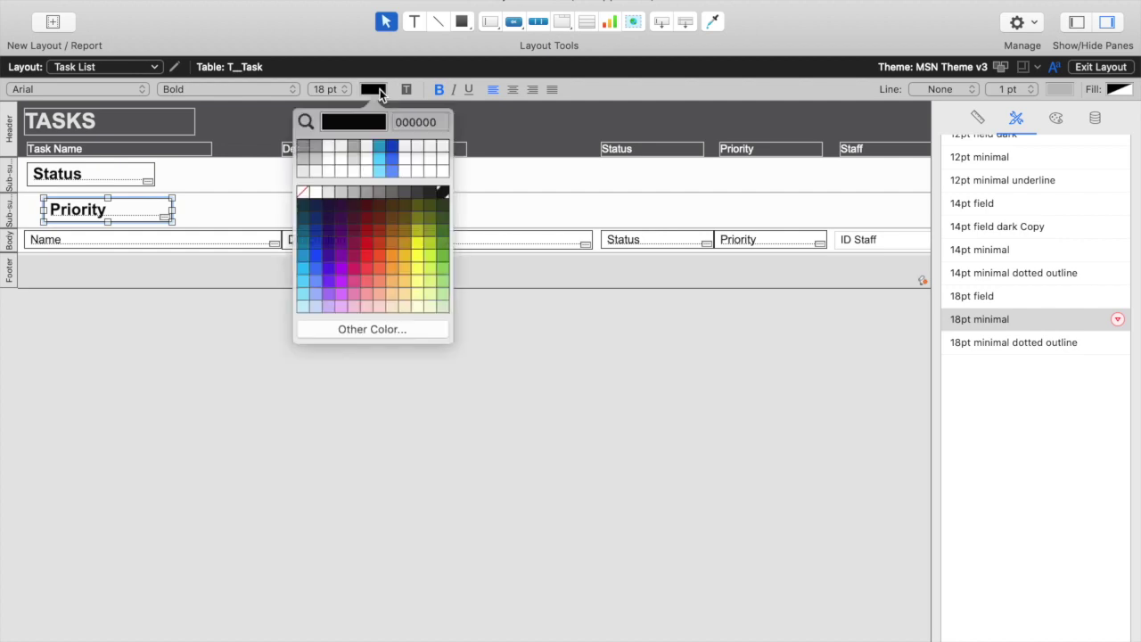
pyautogui.click(306, 157)
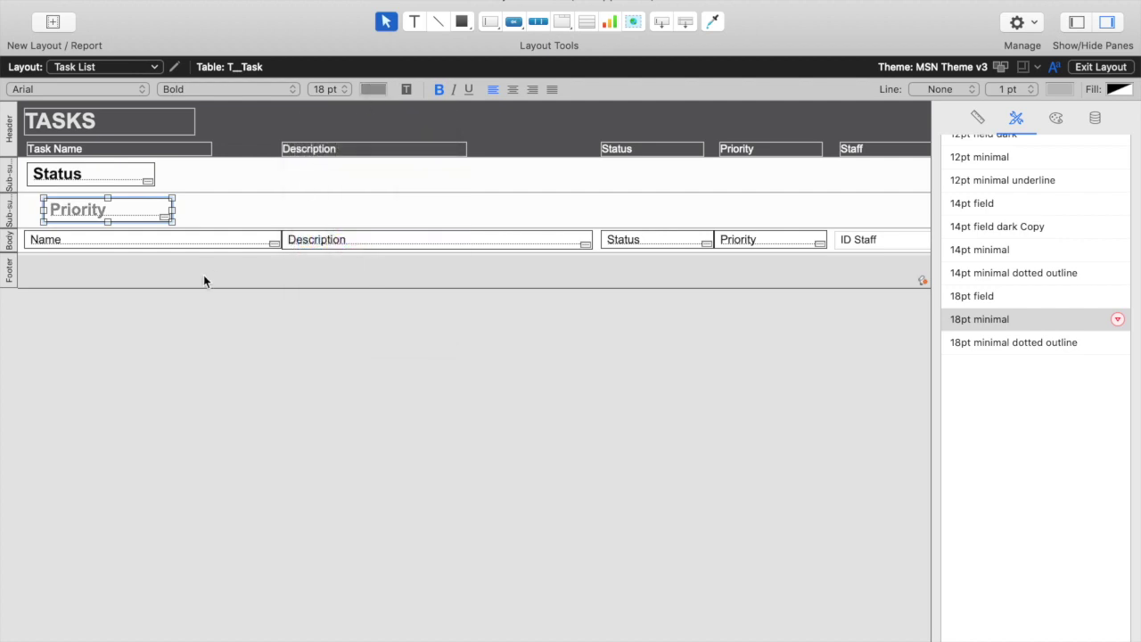
# Return to browsing the records and sort them by Status, with Priority added as the second ascending sort field
pyautogui.press('super+b')
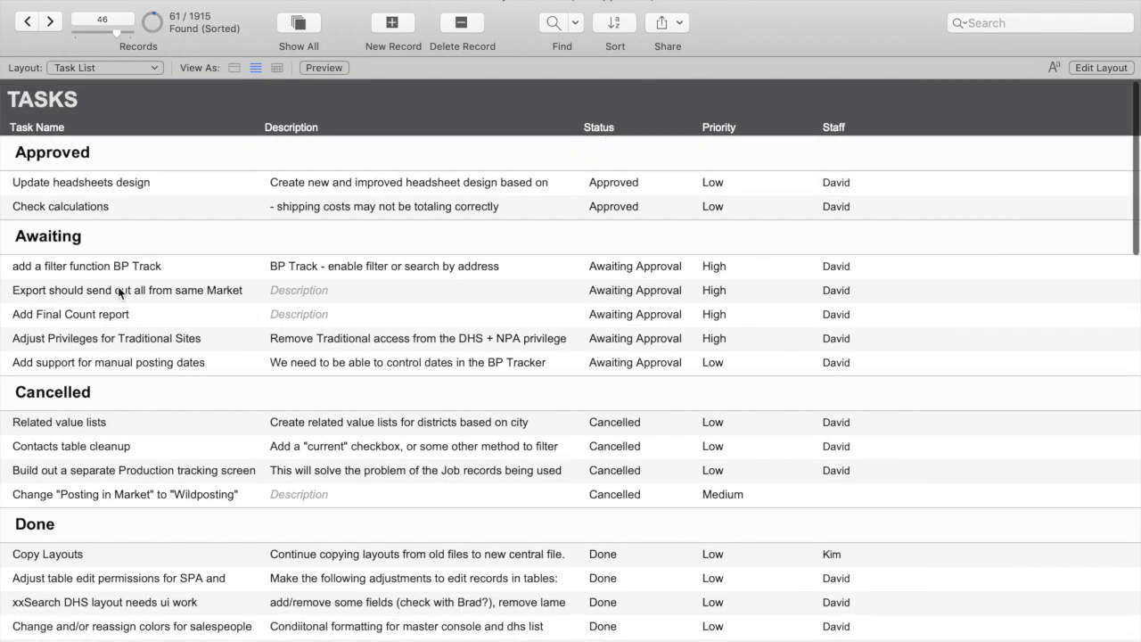
pyautogui.press('super+s')
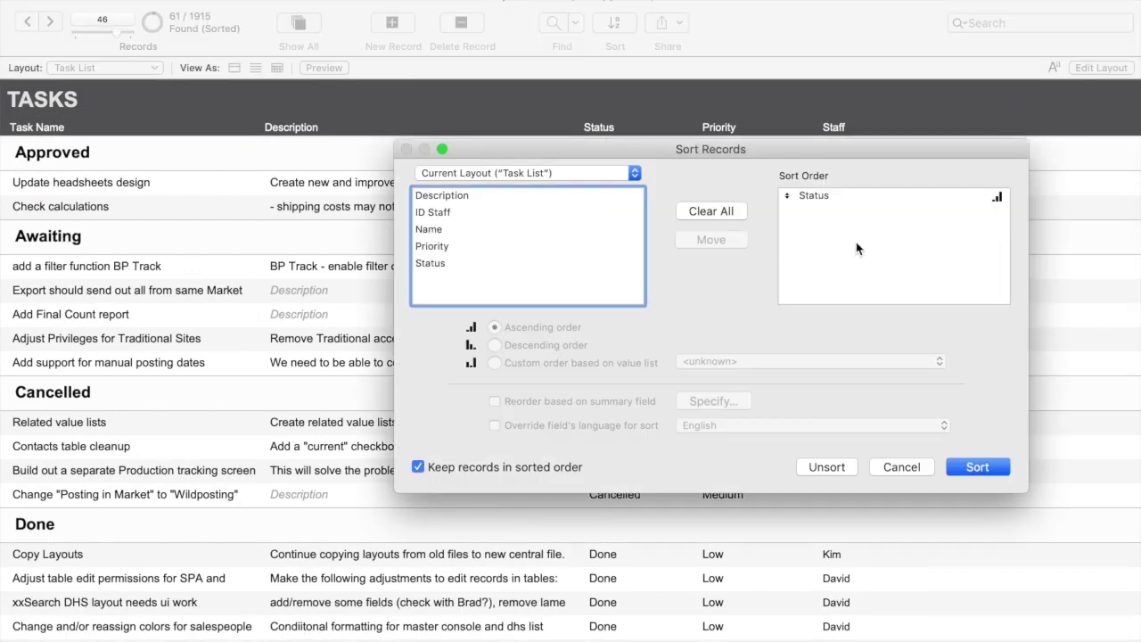
pyautogui.click(835, 195)
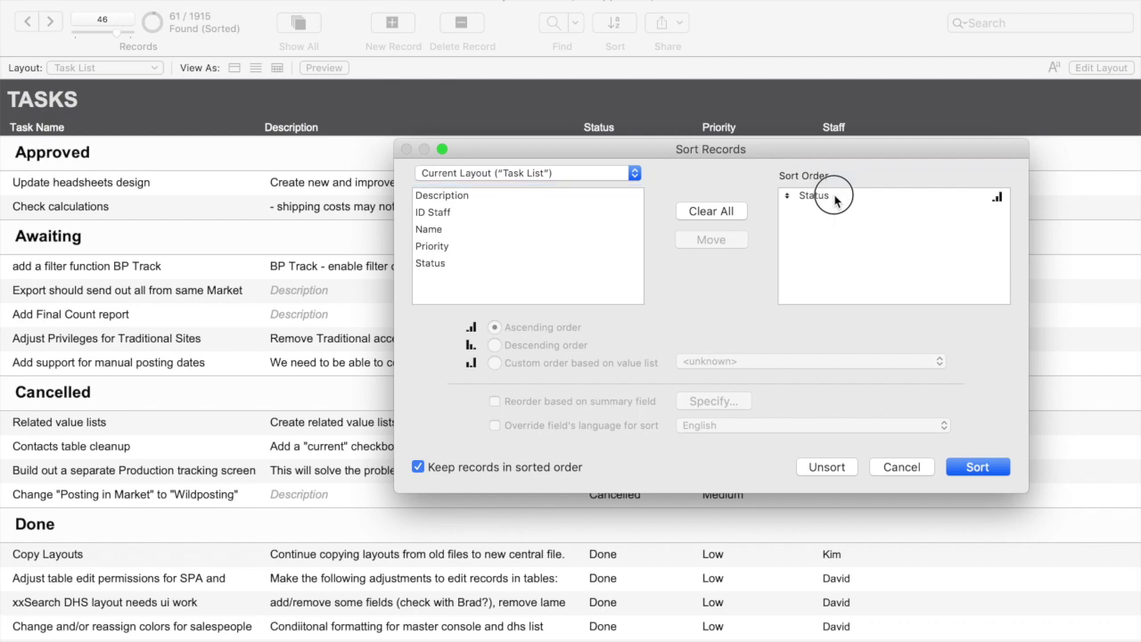
pyautogui.doubleClick(460, 245)
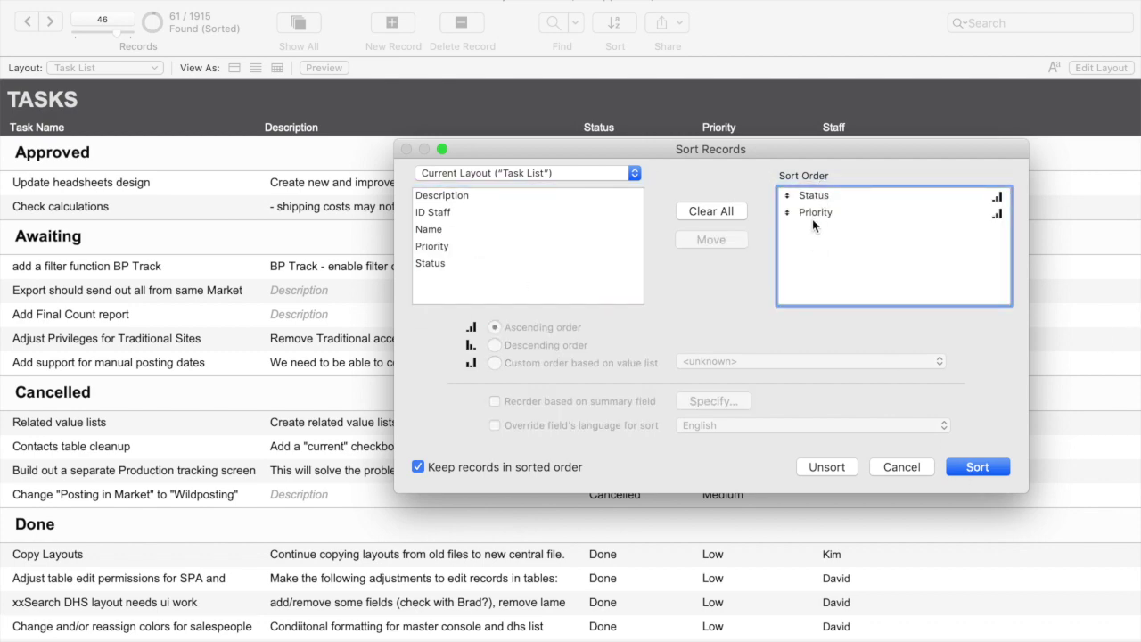
pyautogui.click(980, 466)
pyautogui.scroll(10, 481, 425)
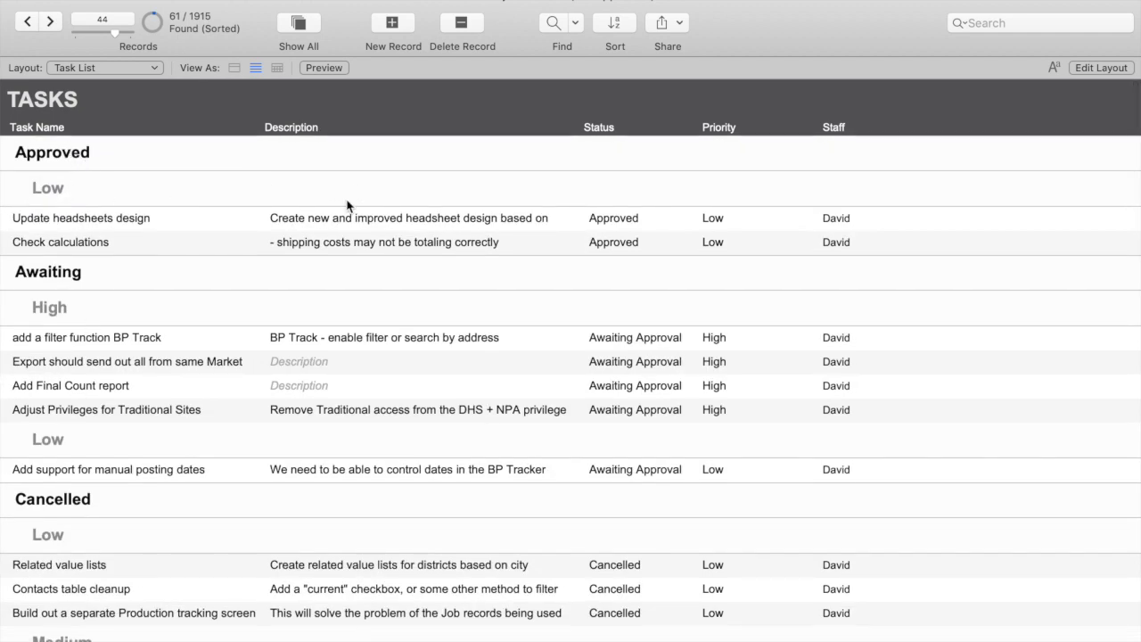
# Look through the nested Status and Priority headings in the task list and review the current sort order without changing it
pyautogui.scroll(-1, 206, 290)
pyautogui.scroll(-3, 207, 290)
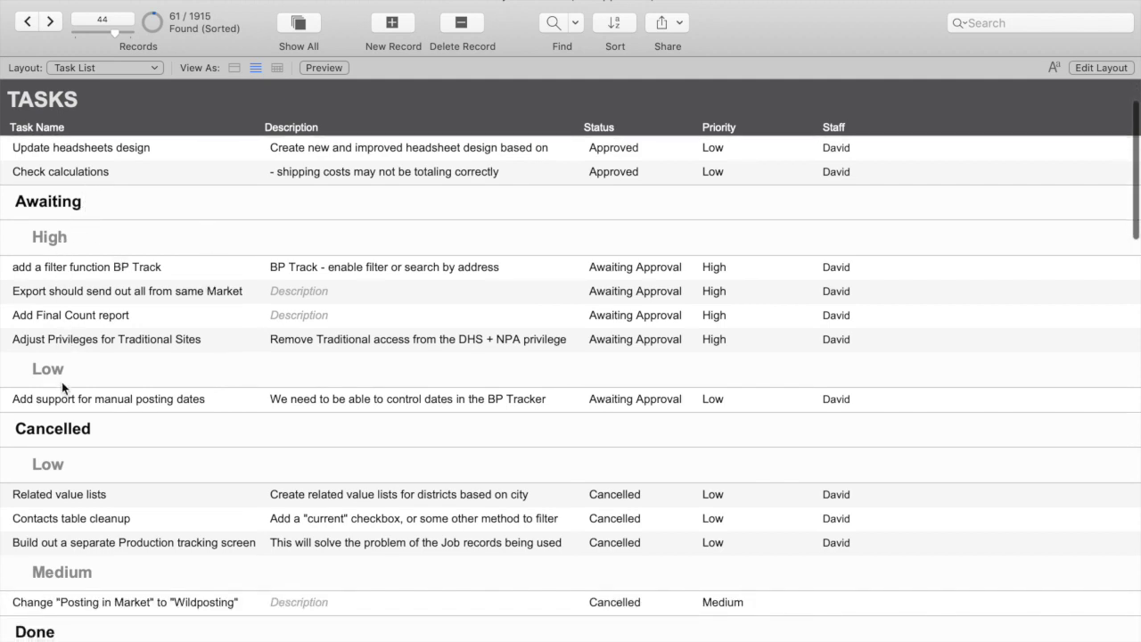
pyautogui.scroll(-4, 133, 411)
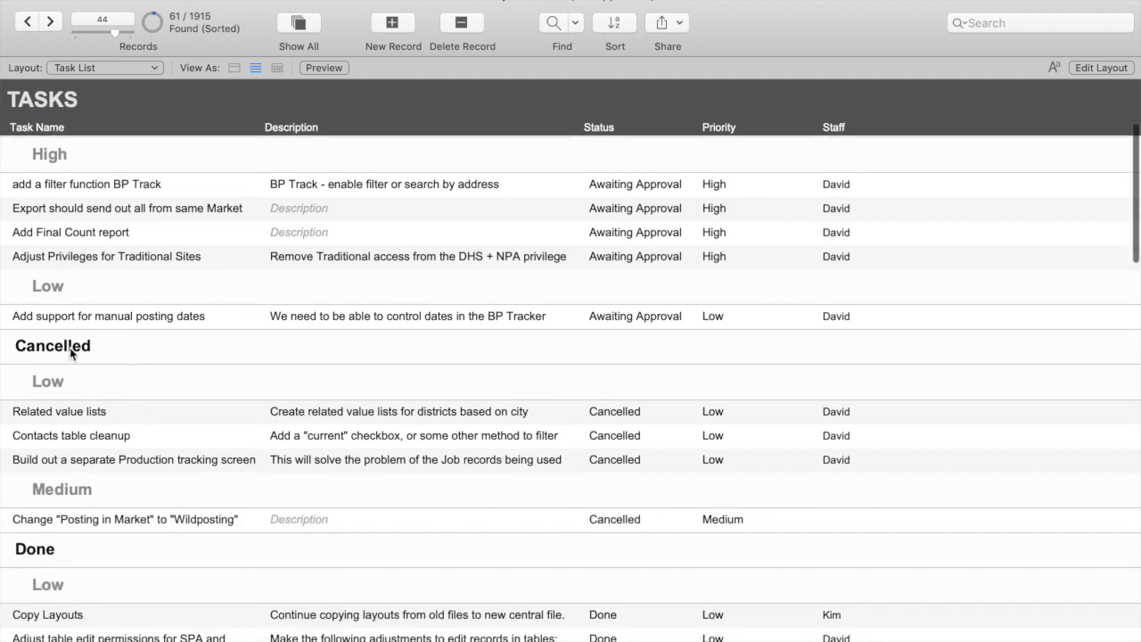
pyautogui.scroll(-3, 71, 485)
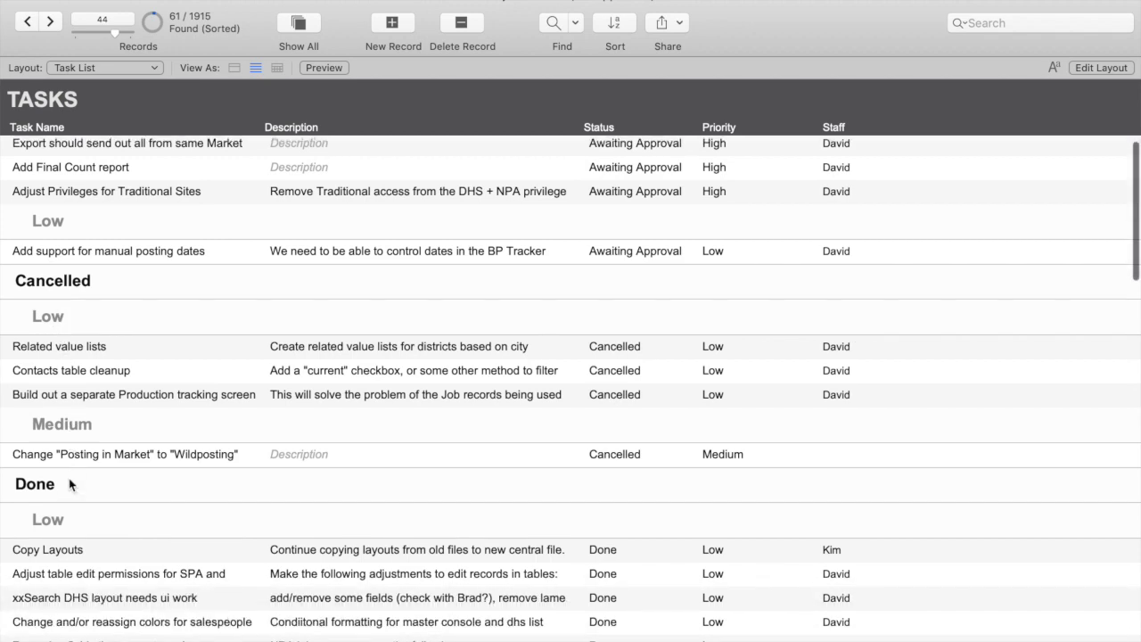
pyautogui.scroll(-20, 77, 499)
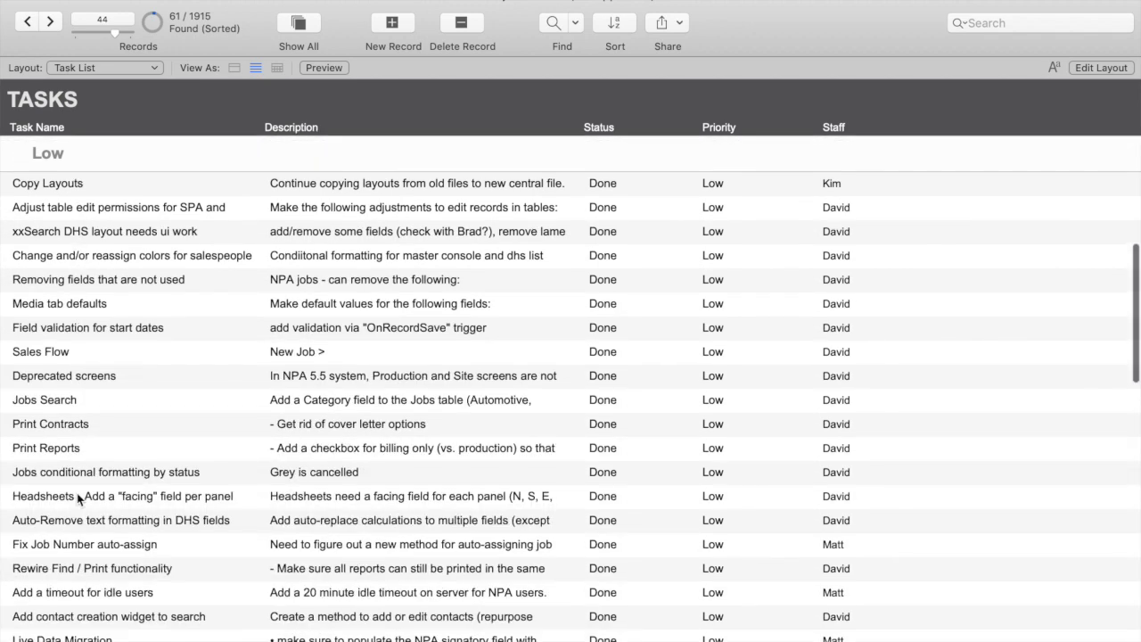
pyautogui.scroll(-20, 78, 492)
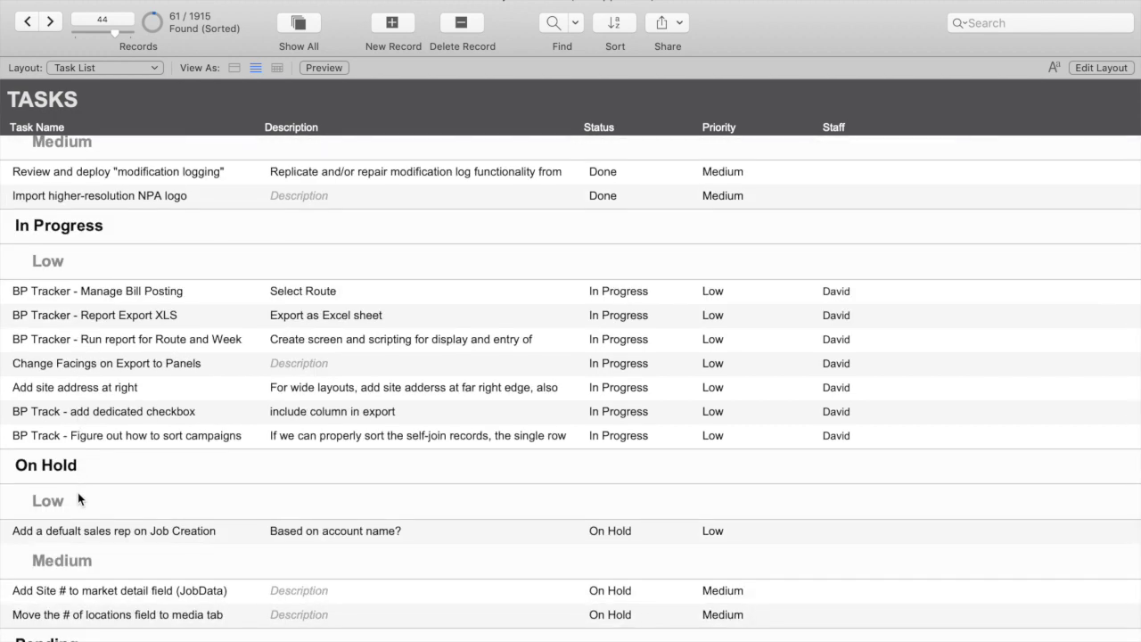
pyautogui.press('super+s')
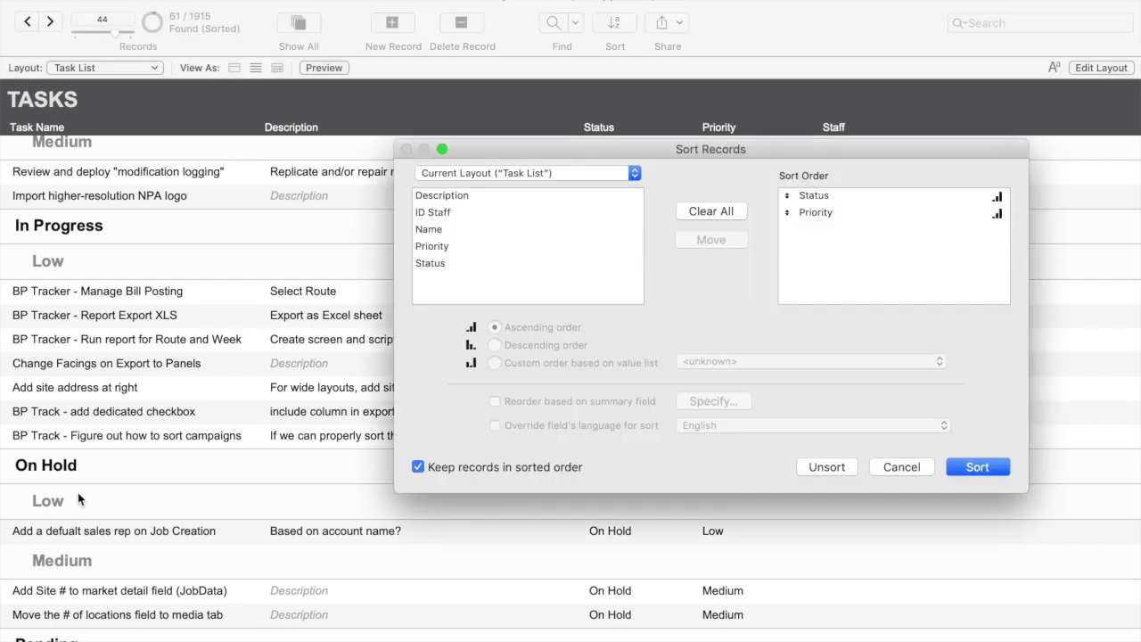
pyautogui.click(919, 474)
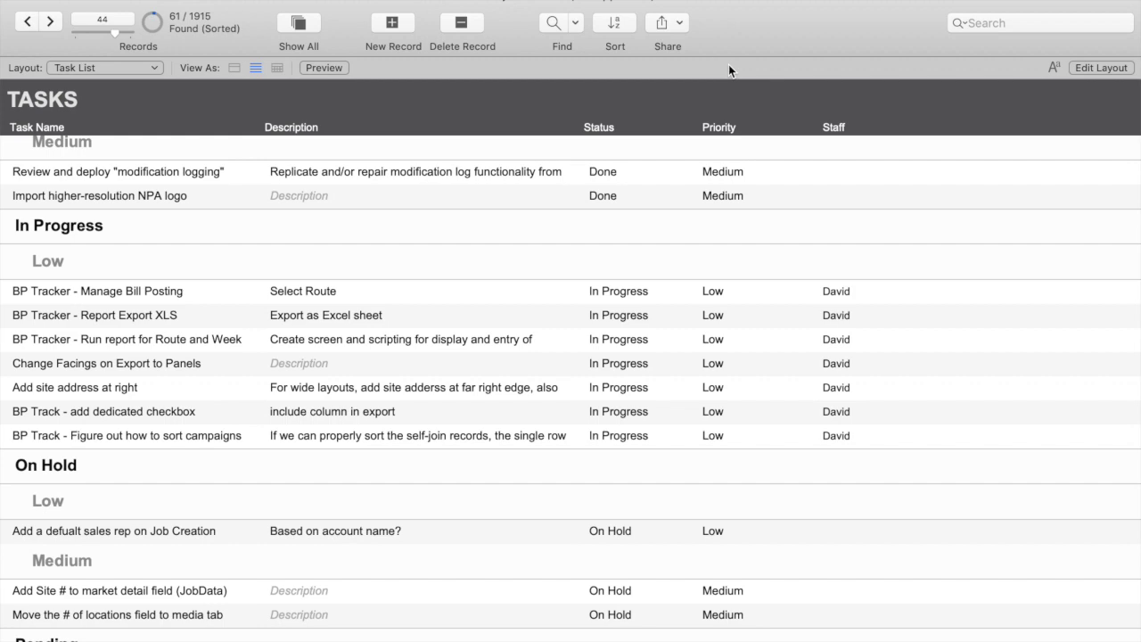
# Examine the Task table's field definitions in Manage Database, especially the sum Est Hours summary field
pyautogui.press('super+shift+d')
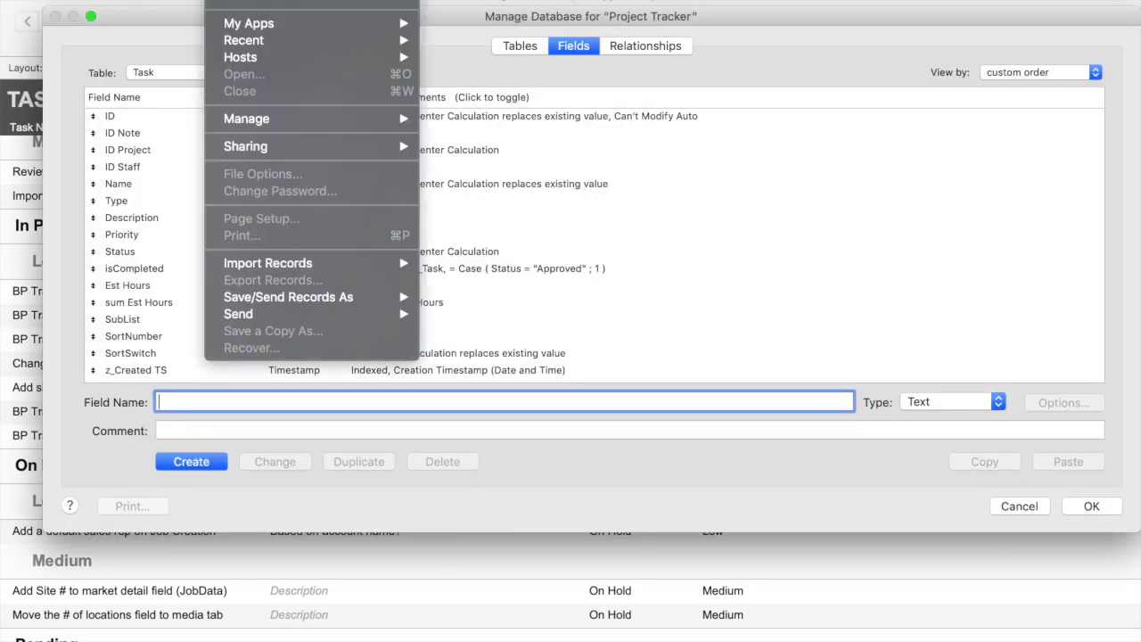
pyautogui.moveTo(229, 125)
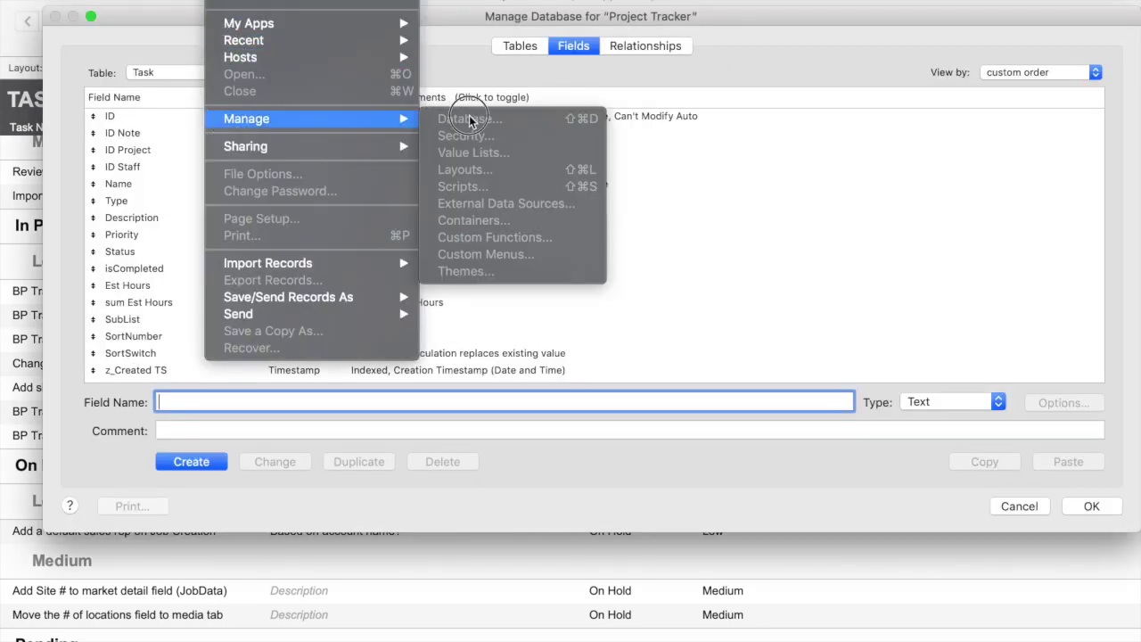
pyautogui.press('Escape')
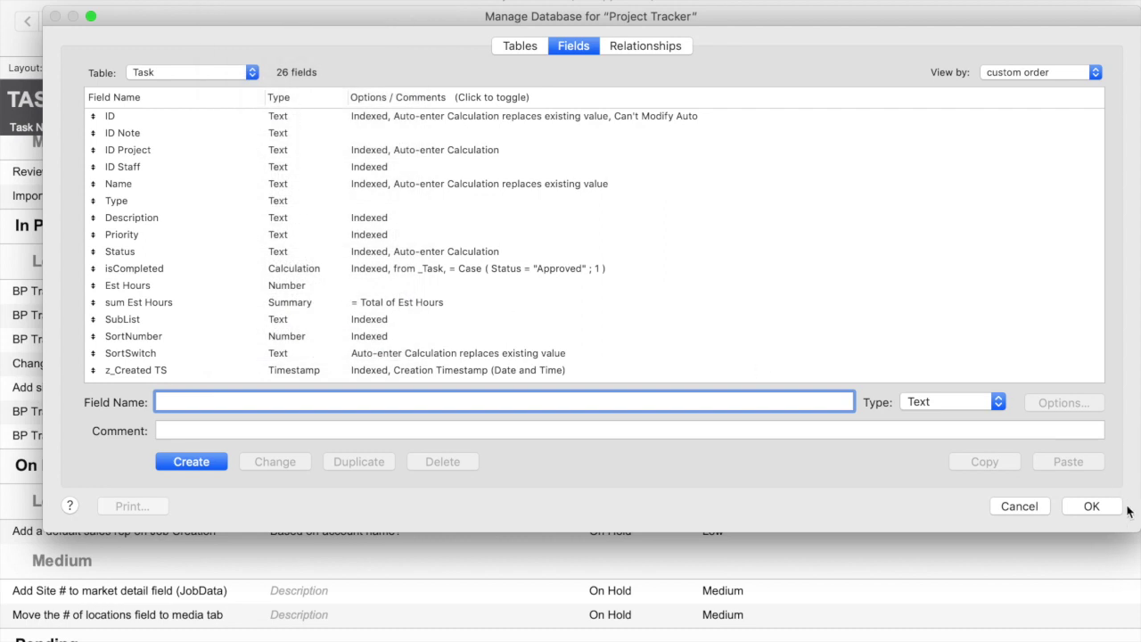
pyautogui.moveTo(1138, 531); pyautogui.dragTo(1084, 640)
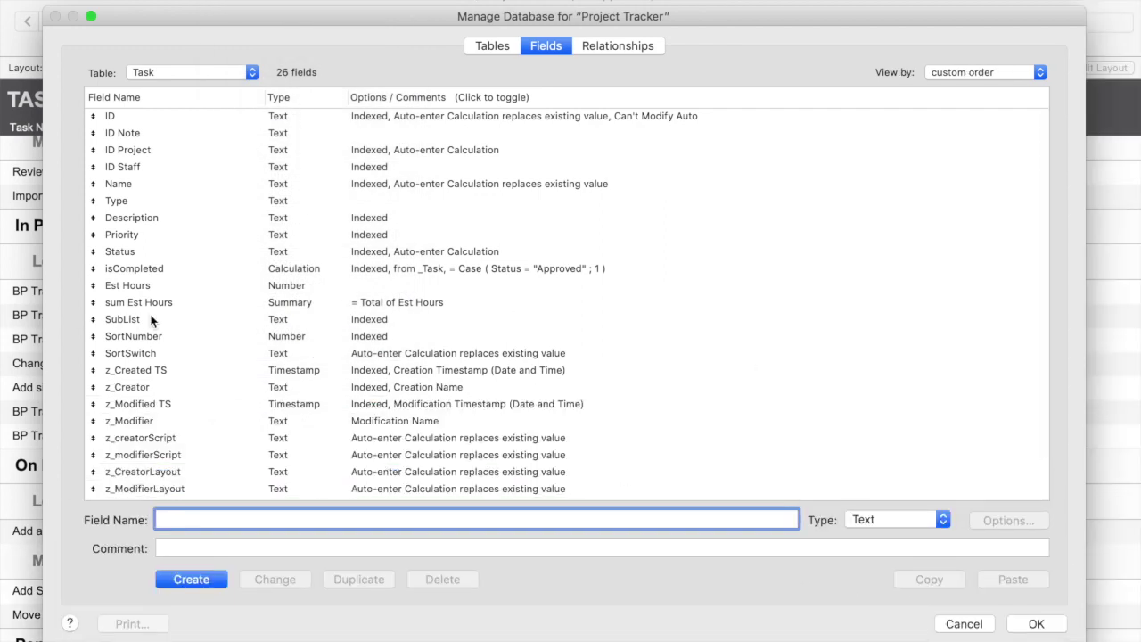
pyautogui.click(387, 307)
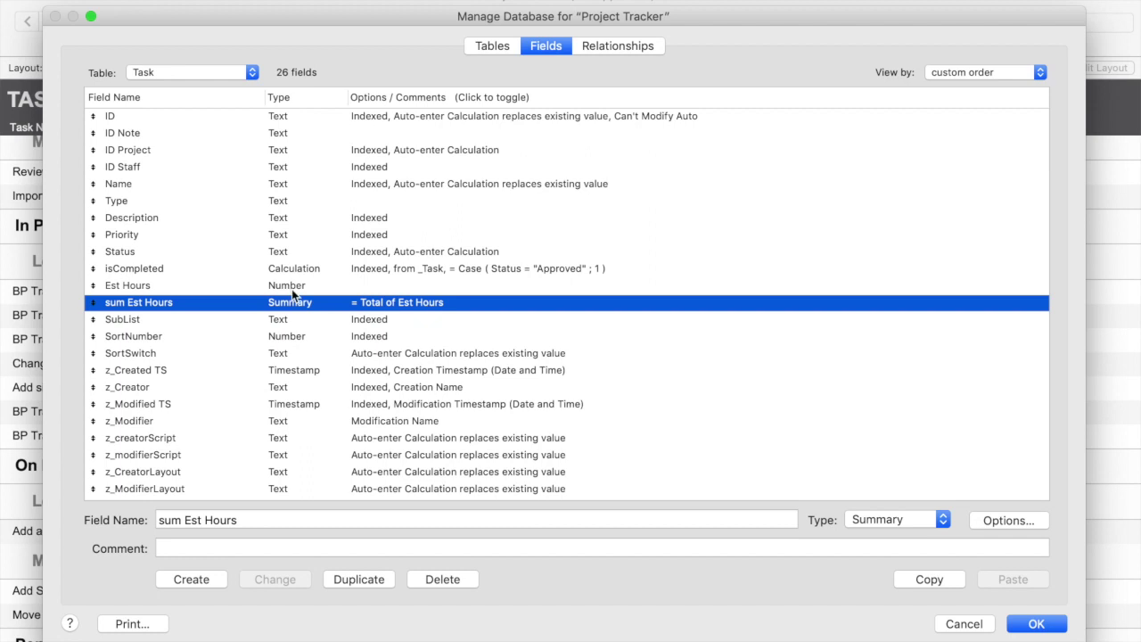
pyautogui.click(1038, 624)
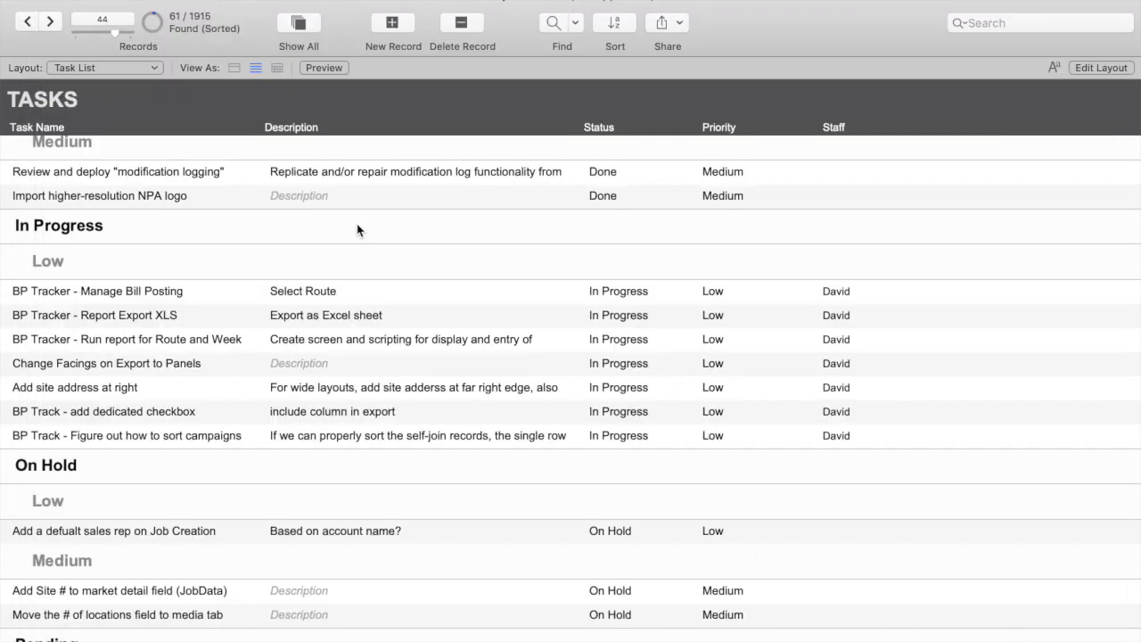
# Delete the ID Staff field and its Staff column heading from the Task List layout
pyautogui.press('super+l')
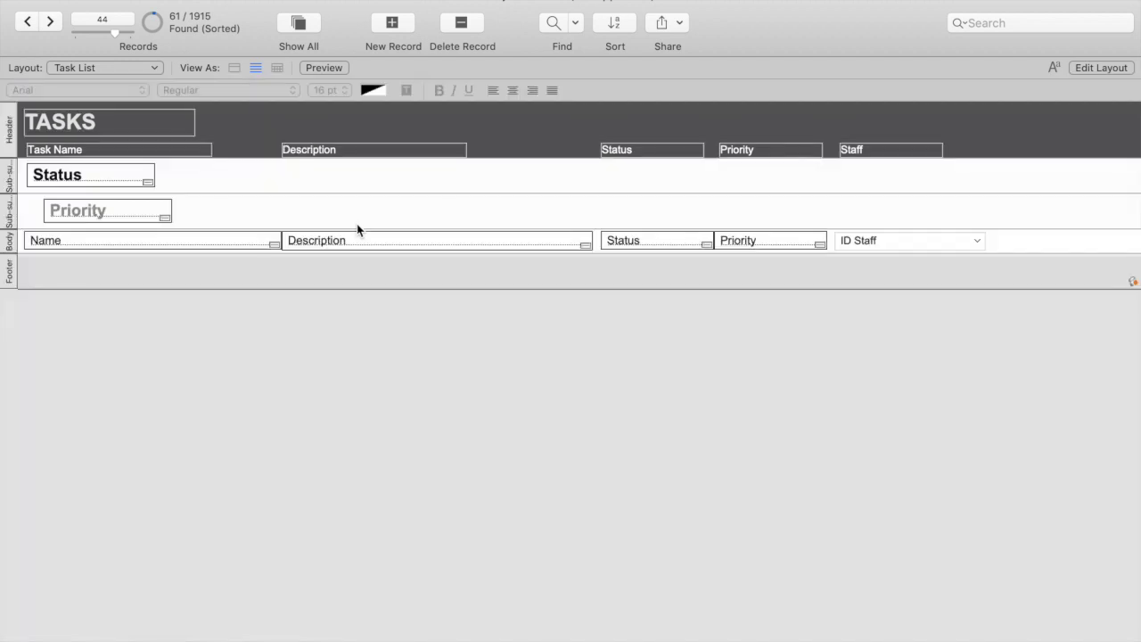
pyautogui.hscroll(5, 887, 172)
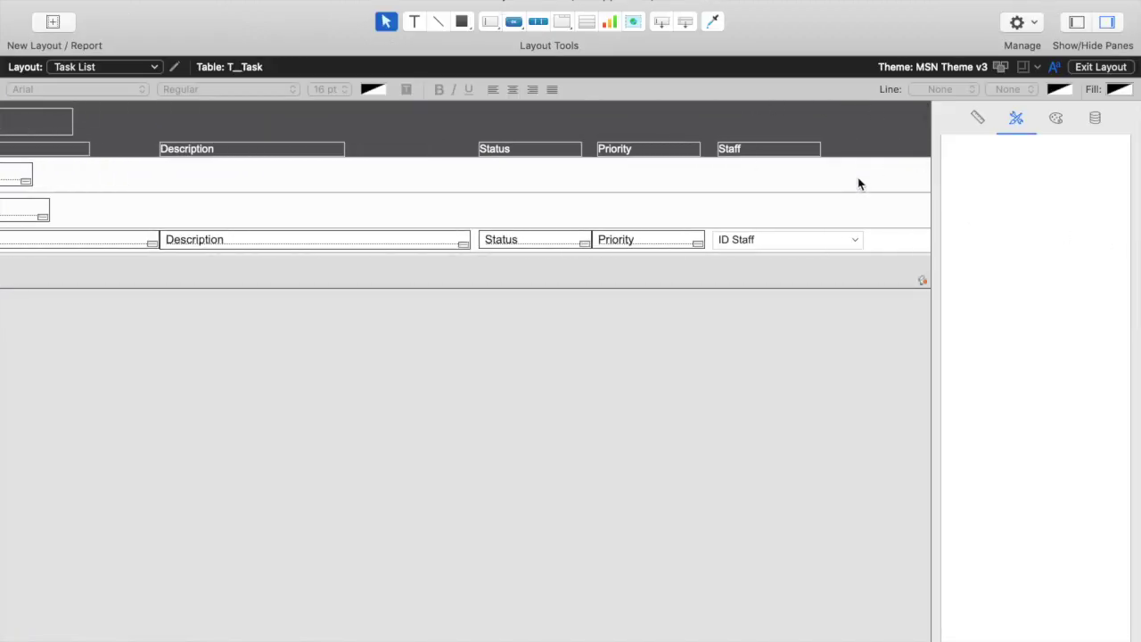
pyautogui.click(723, 241)
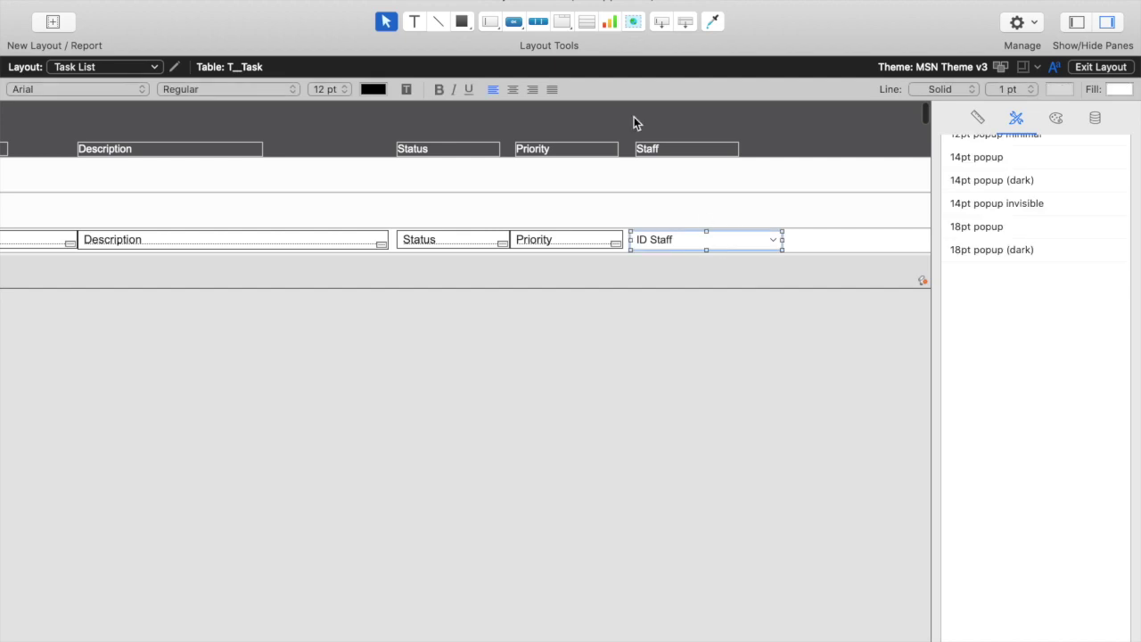
pyautogui.keyDown('shift'); pyautogui.click(648, 153); pyautogui.keyUp('shift')
pyautogui.press('Delete')
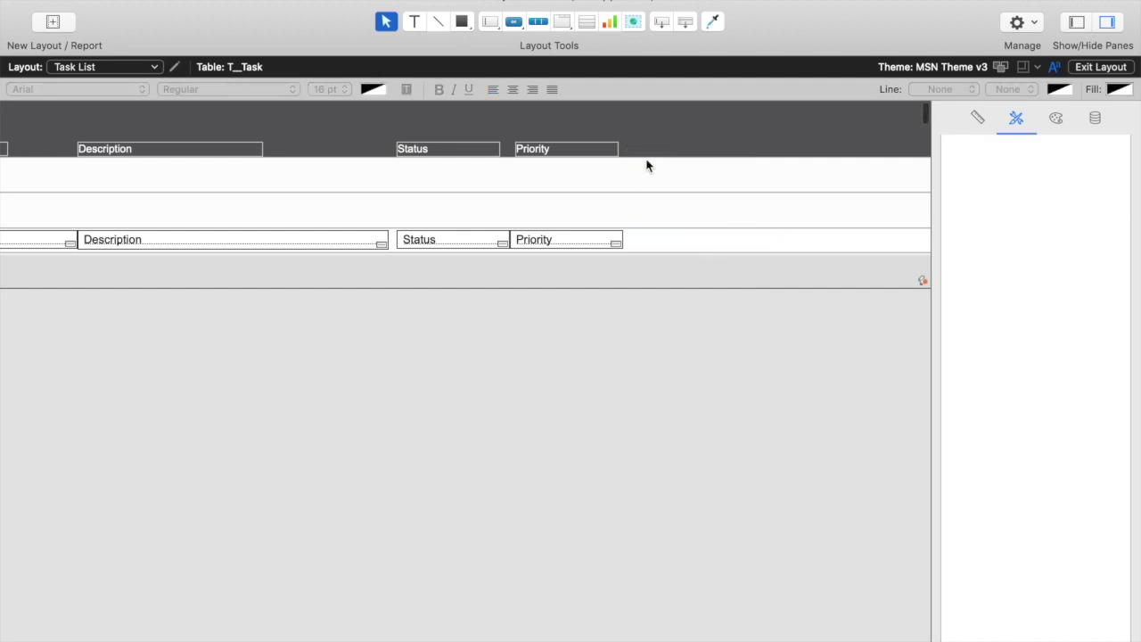
# Duplicate the body's Priority field beside itself, assign Est Hours to the copy with a label, and move that label into the header
pyautogui.click(579, 249)
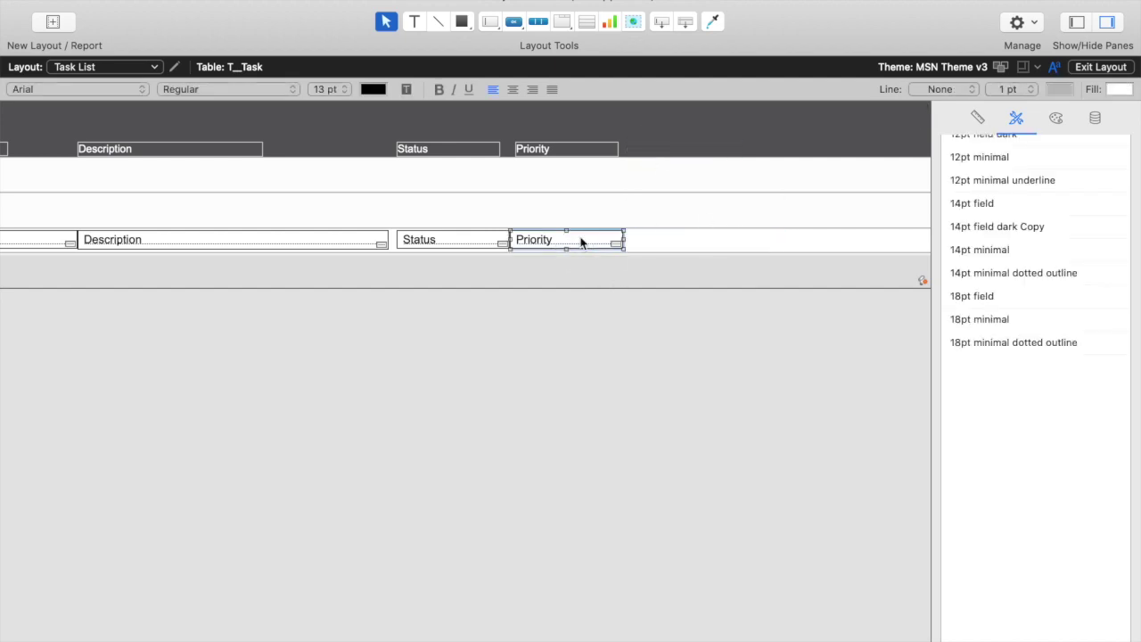
pyautogui.moveTo(581, 241); pyautogui.dragTo(697, 254)
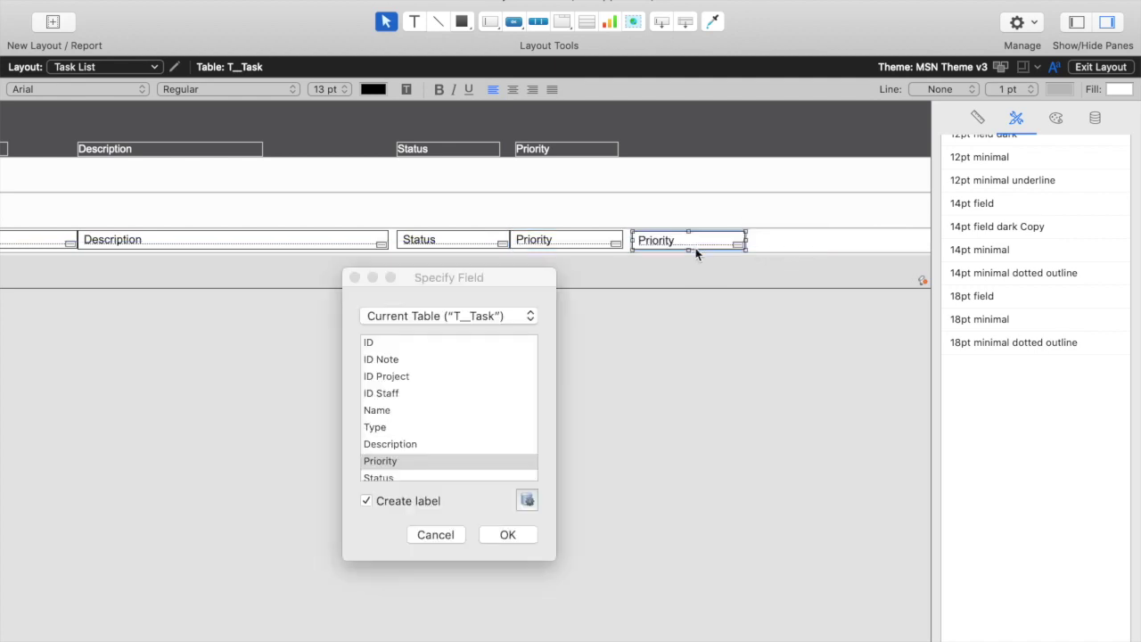
pyautogui.scroll(-4, 408, 446)
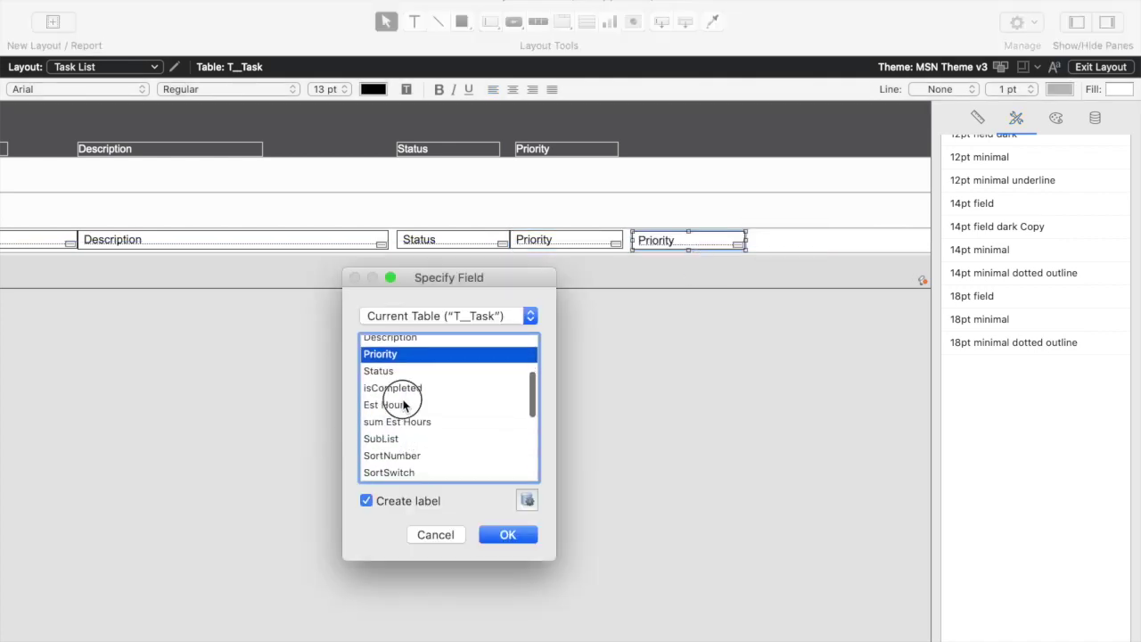
pyautogui.click(404, 405)
pyautogui.click(506, 535)
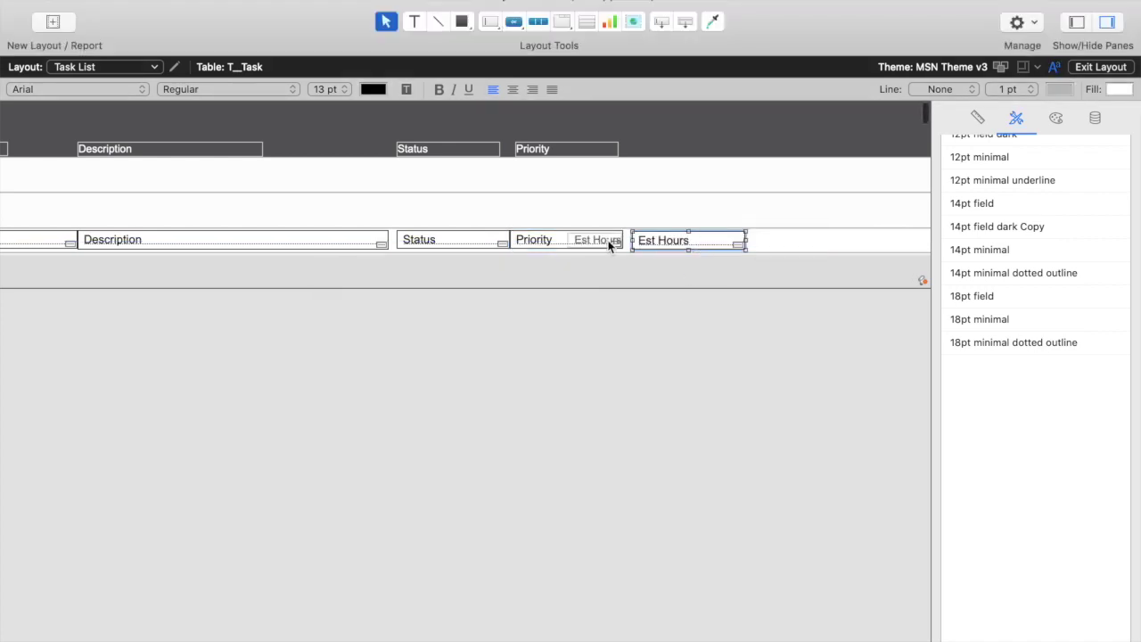
pyautogui.moveTo(609, 246); pyautogui.dragTo(680, 151)
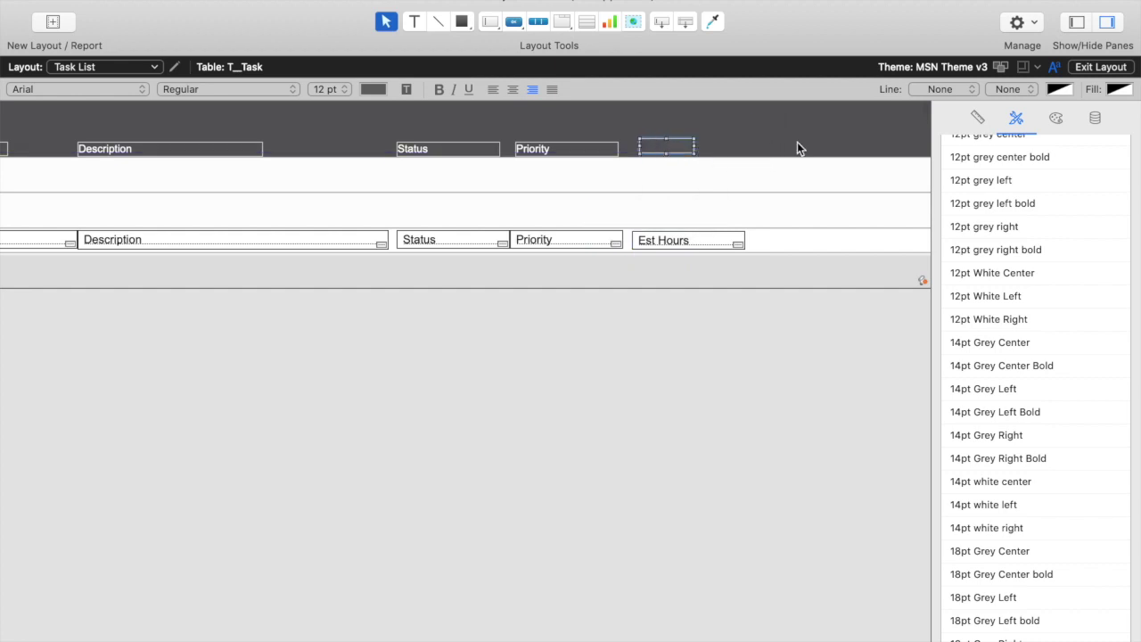
# Recolour the header's Est Hours label white and align it with the other column headings
pyautogui.click(369, 88)
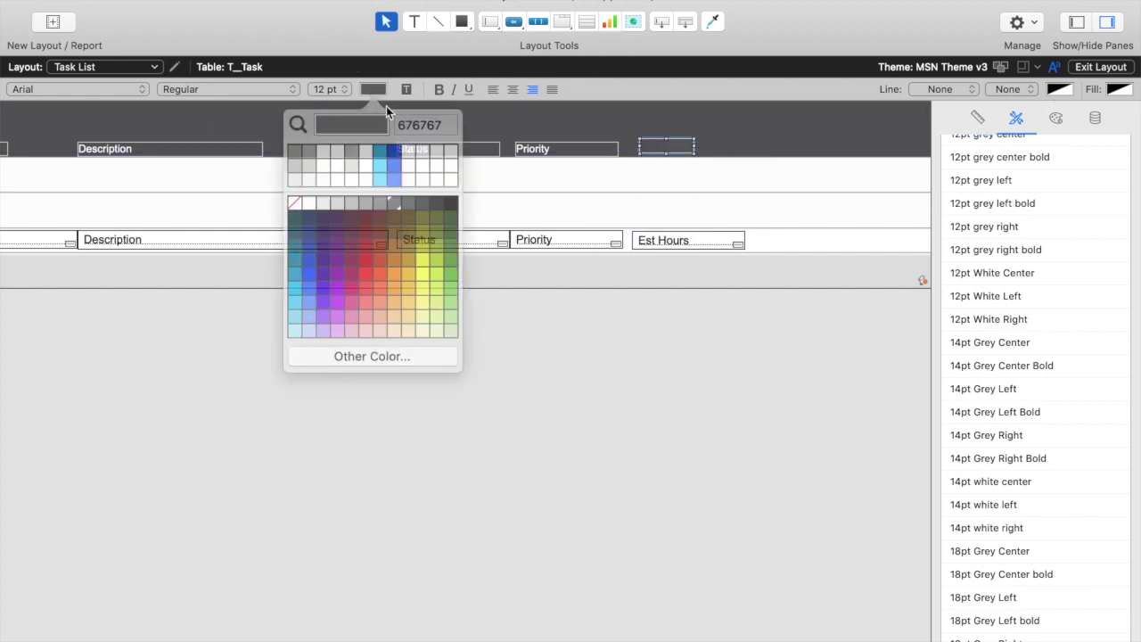
pyautogui.click(340, 156)
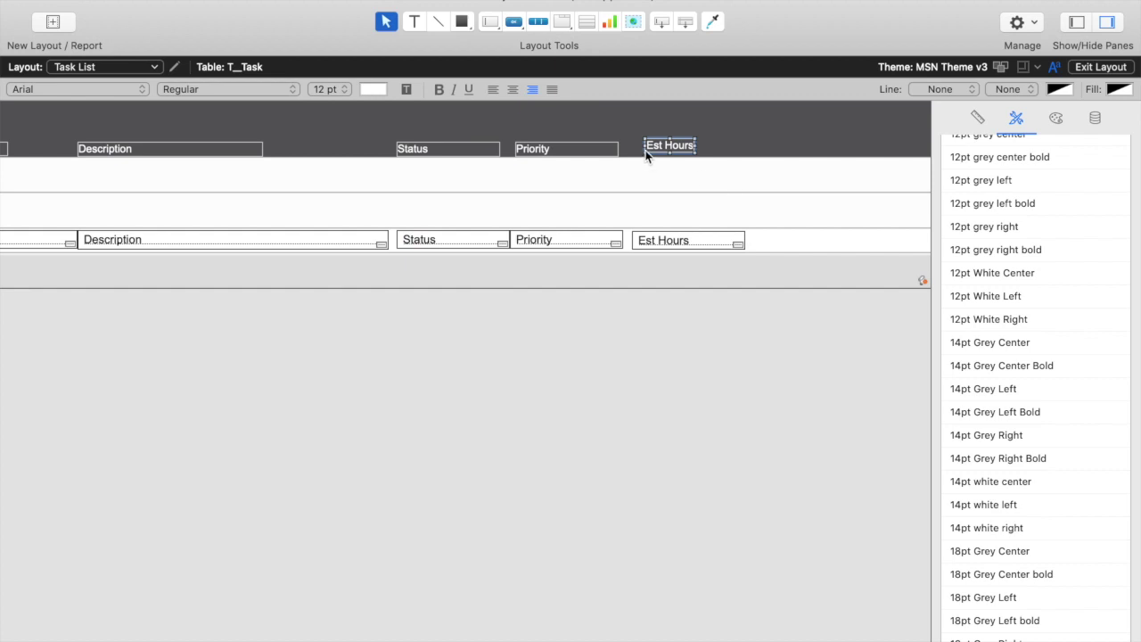
pyautogui.moveTo(662, 145); pyautogui.dragTo(662, 148)
pyautogui.click(758, 148)
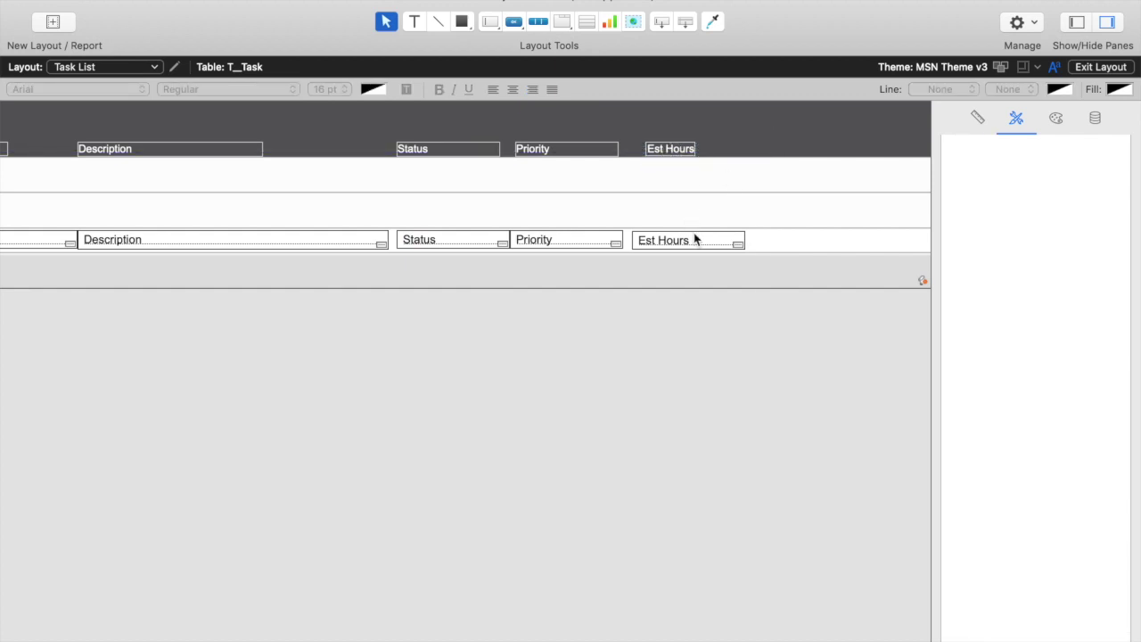
# Add a sub-summary part for when records are sorted by Status, placed below the body
pyautogui.hscroll(-5, 588, 288)
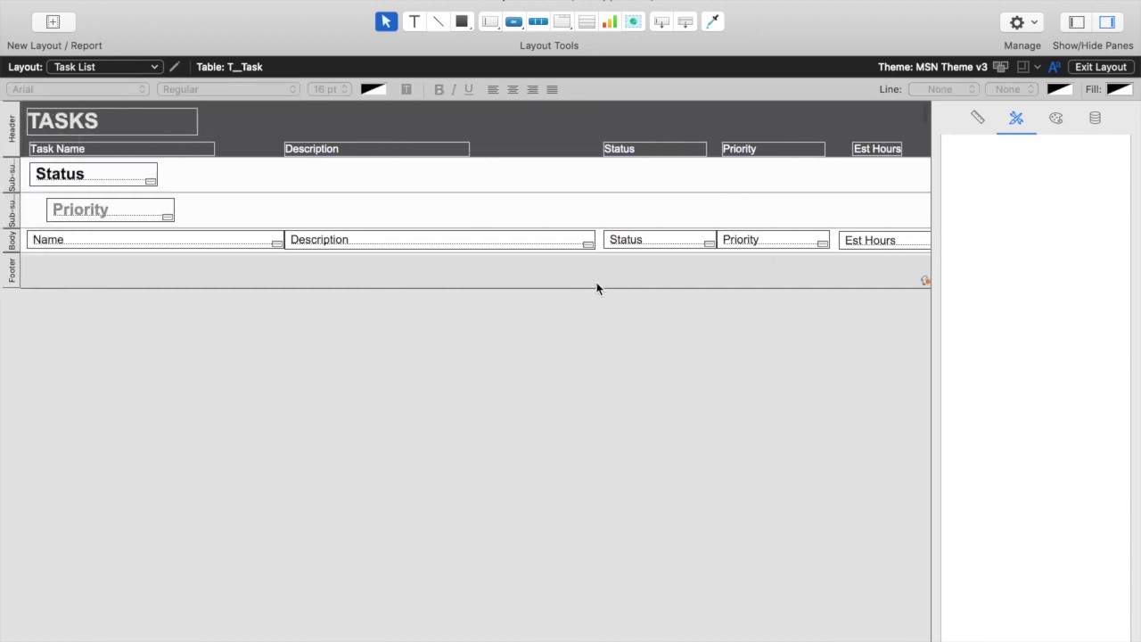
pyautogui.click(392, 0)
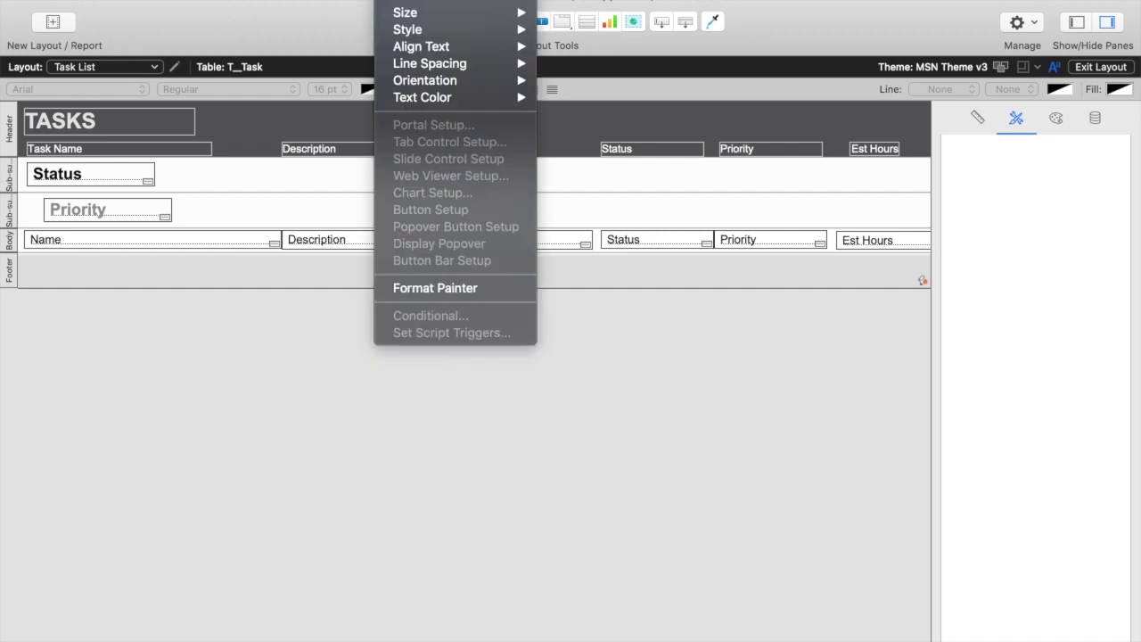
pyautogui.moveTo(343, 0)
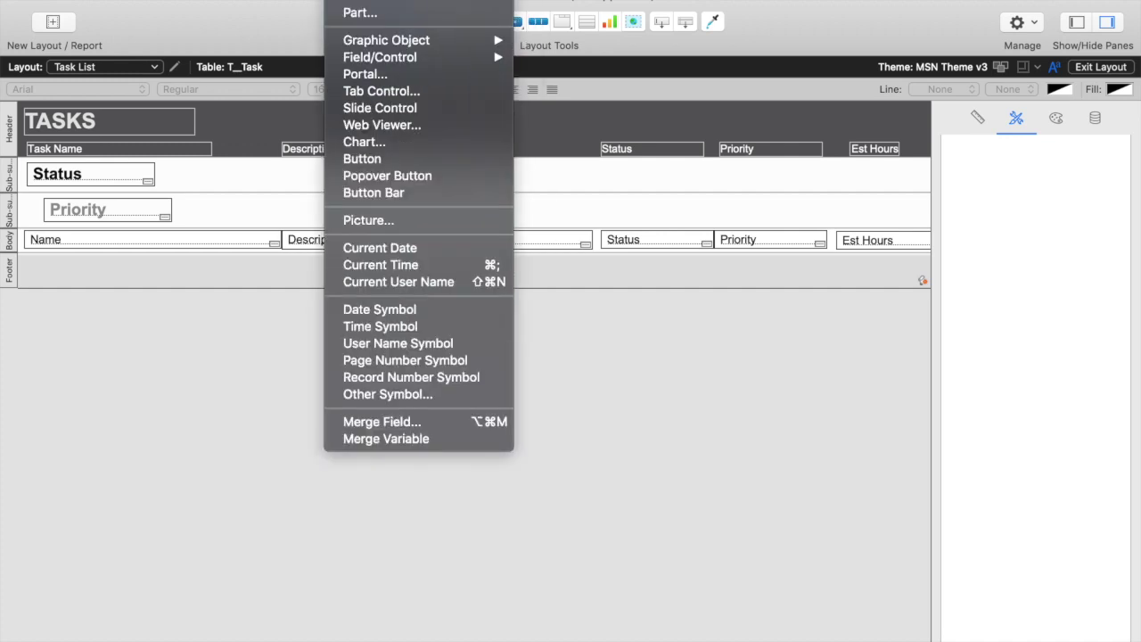
pyautogui.click(352, 12)
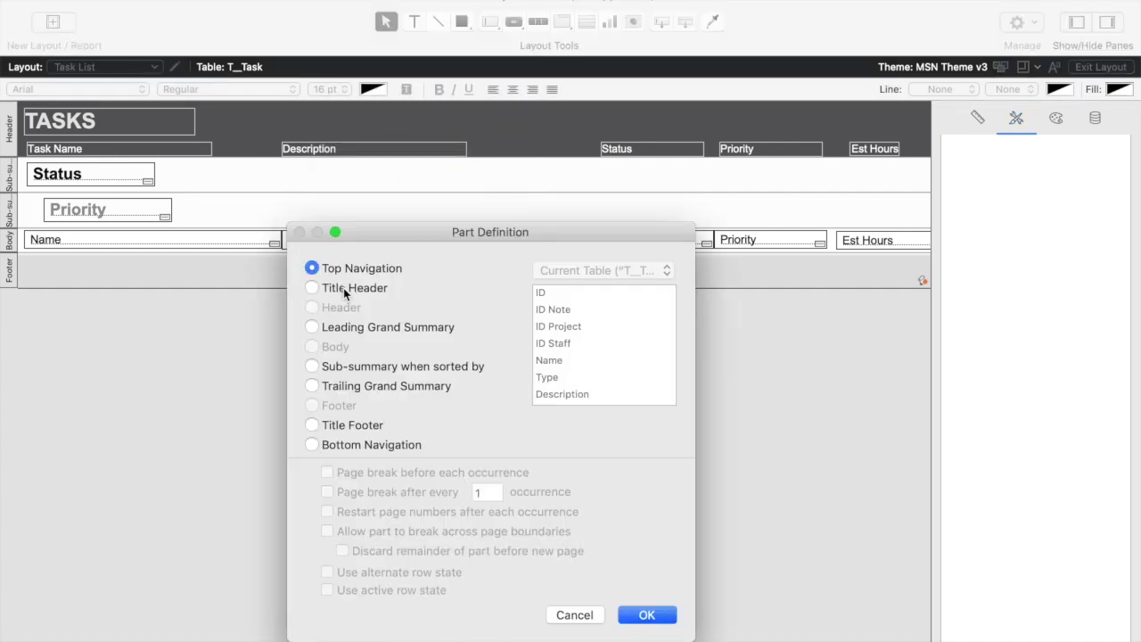
pyautogui.click(415, 366)
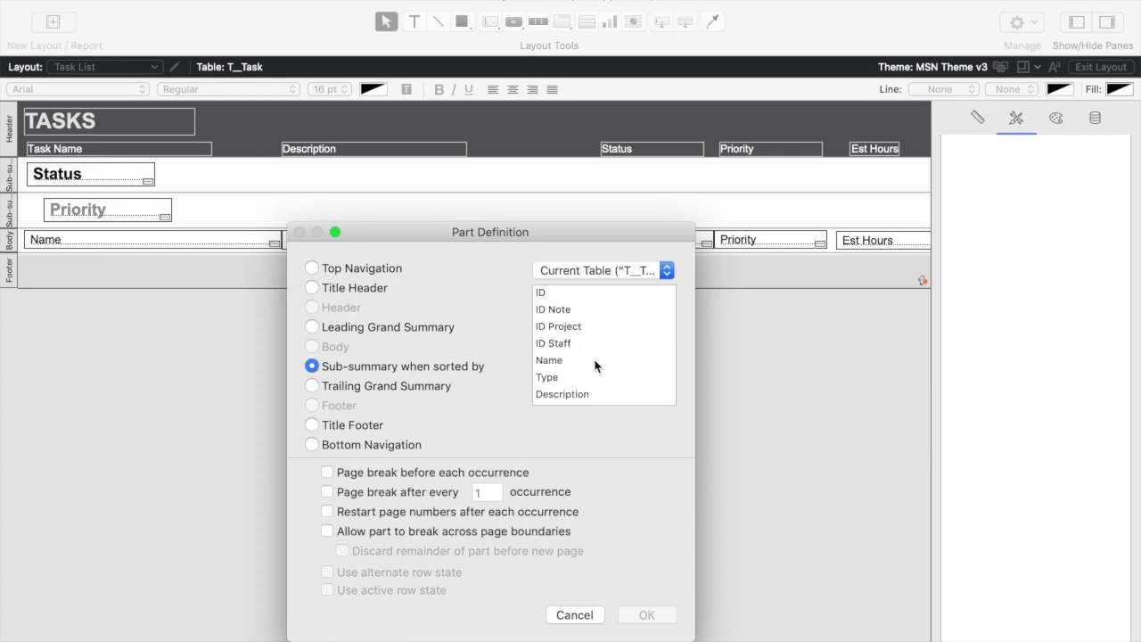
pyautogui.scroll(-5, 595, 365)
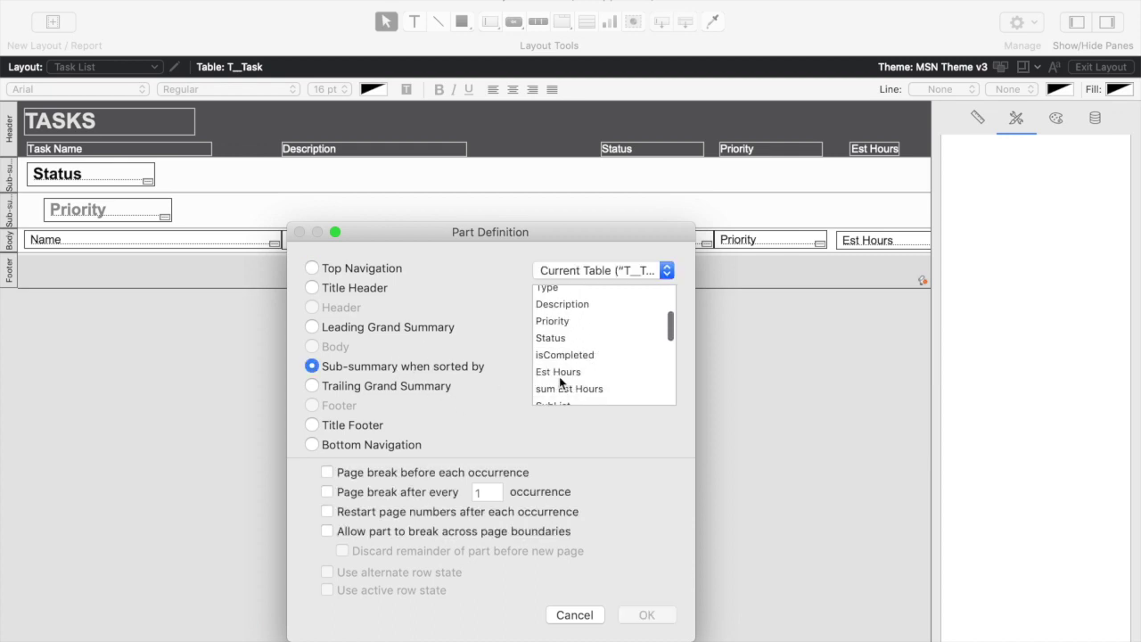
pyautogui.click(572, 339)
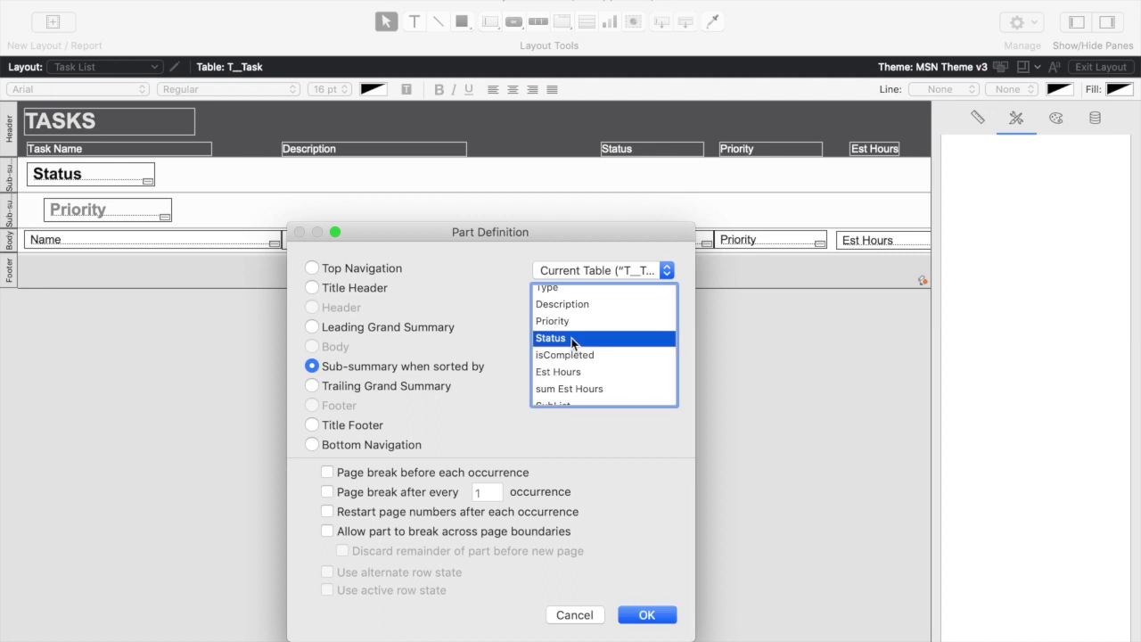
pyautogui.click(664, 616)
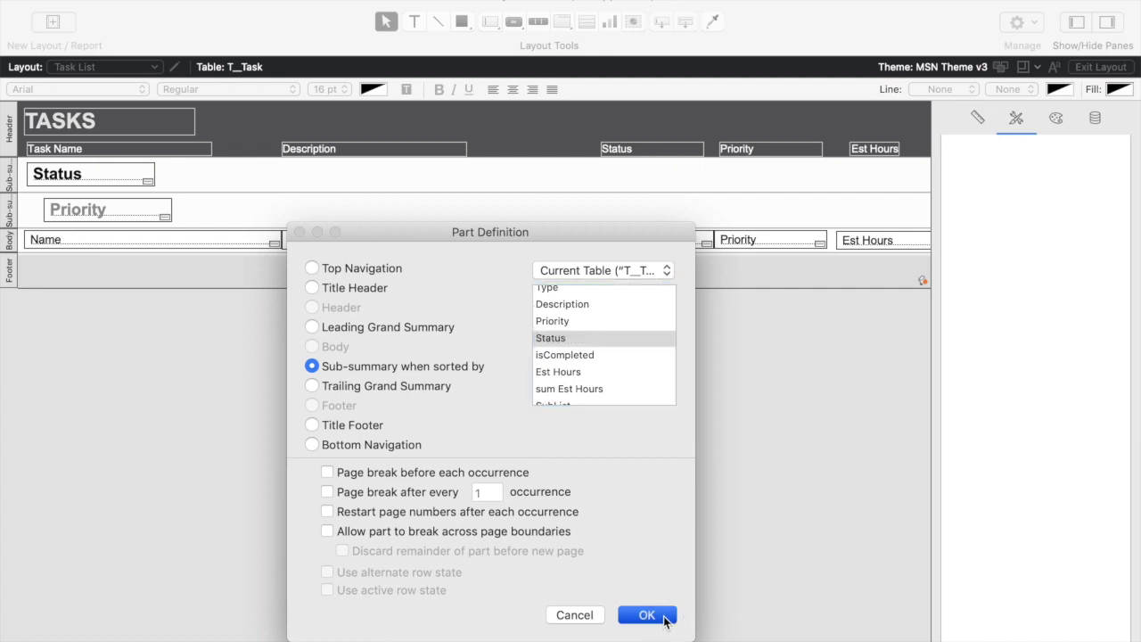
pyautogui.click(746, 391)
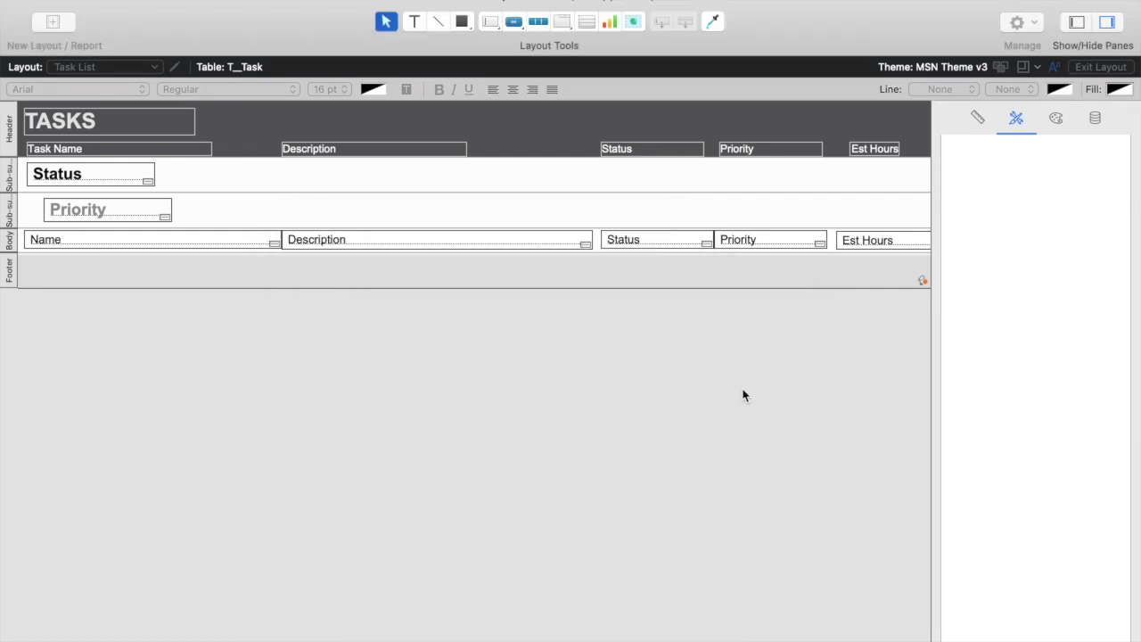
# Duplicate the body's Est Hours field into the trailing Status sub-summary and assign sum Est Hours to the copy with a label
pyautogui.click(77, 176)
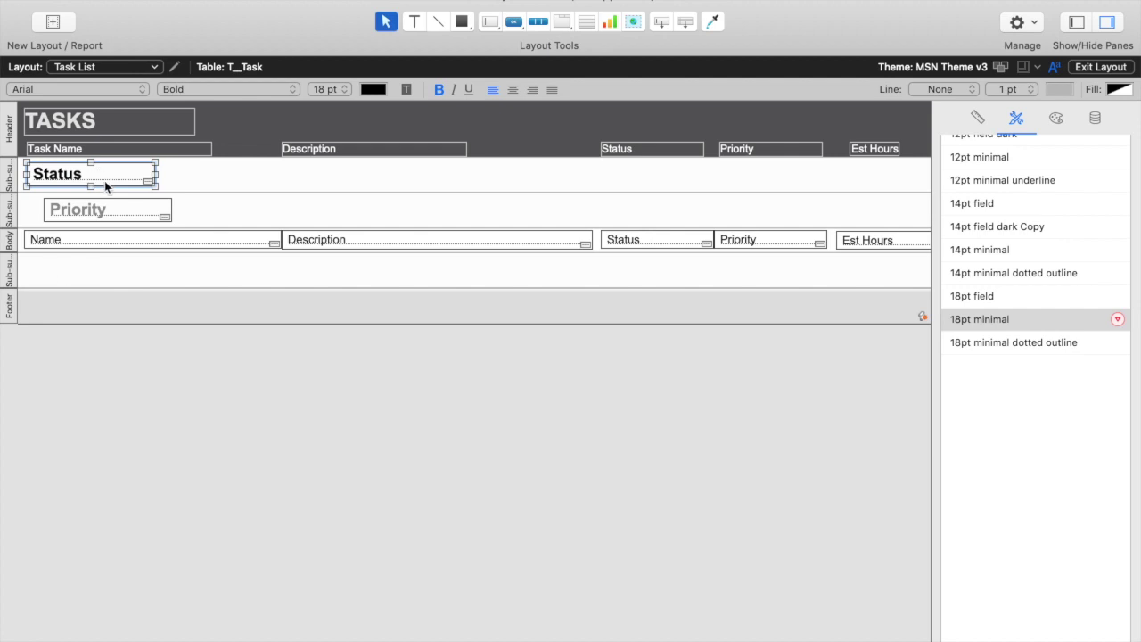
pyautogui.click(139, 275)
pyautogui.hscroll(5, 154, 278)
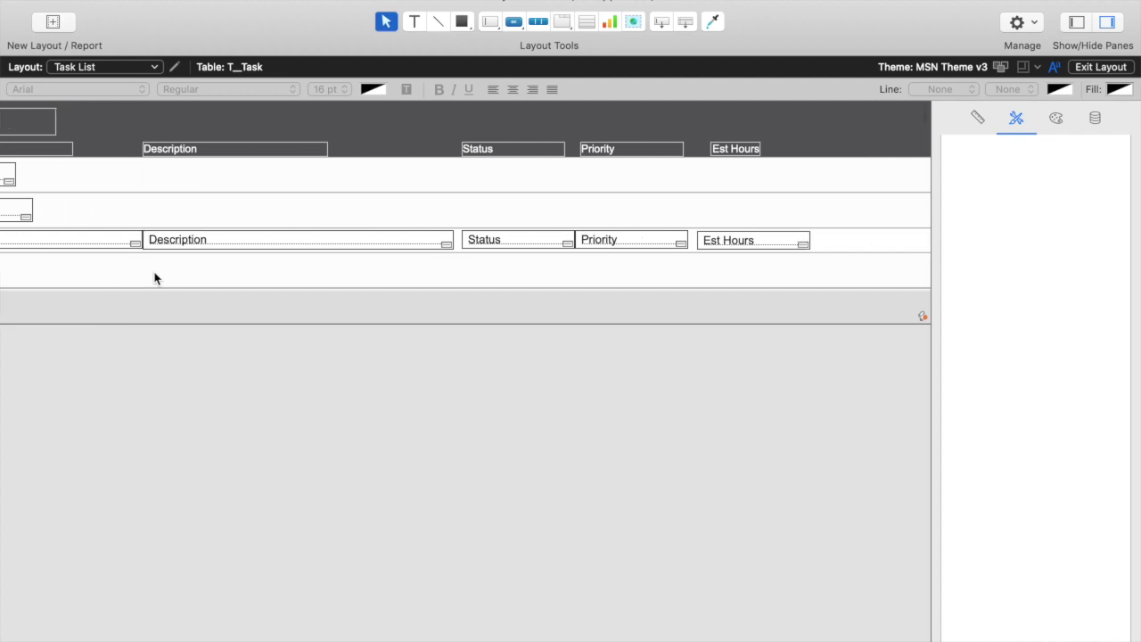
pyautogui.scroll(-1, 794, 219)
pyautogui.click(760, 234)
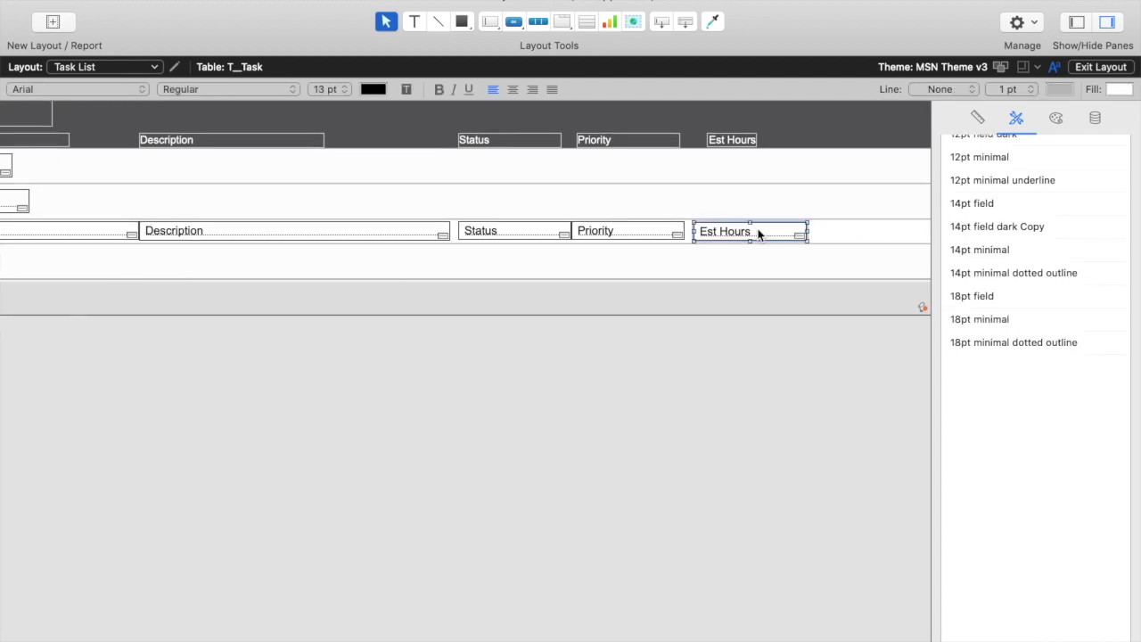
pyautogui.moveTo(759, 234); pyautogui.dragTo(751, 266)
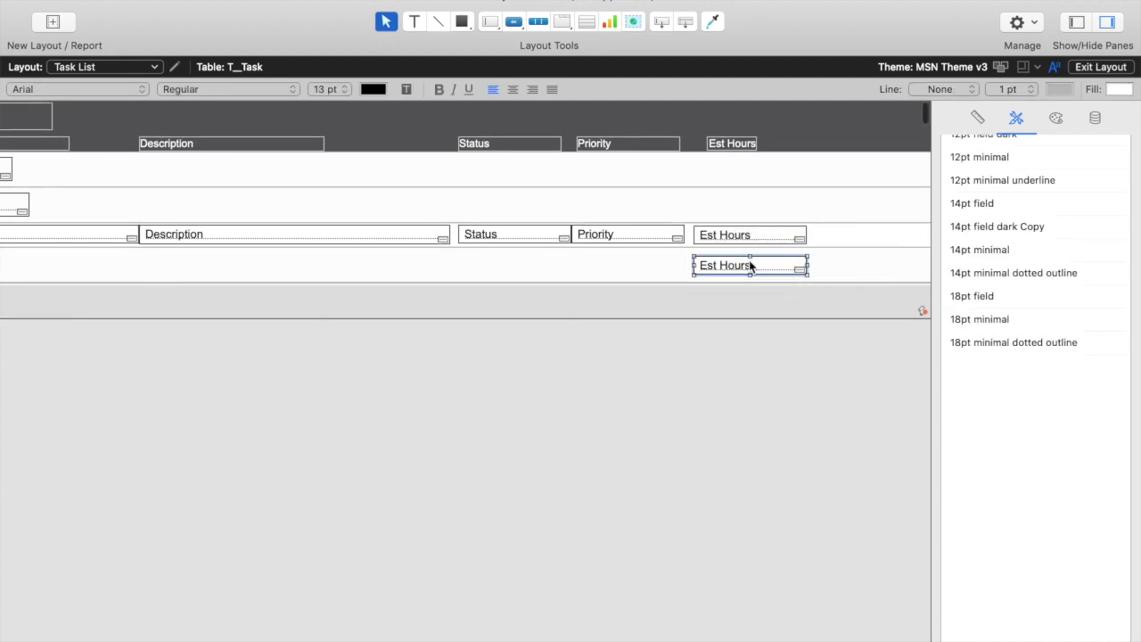
pyautogui.scroll(-1, 426, 457)
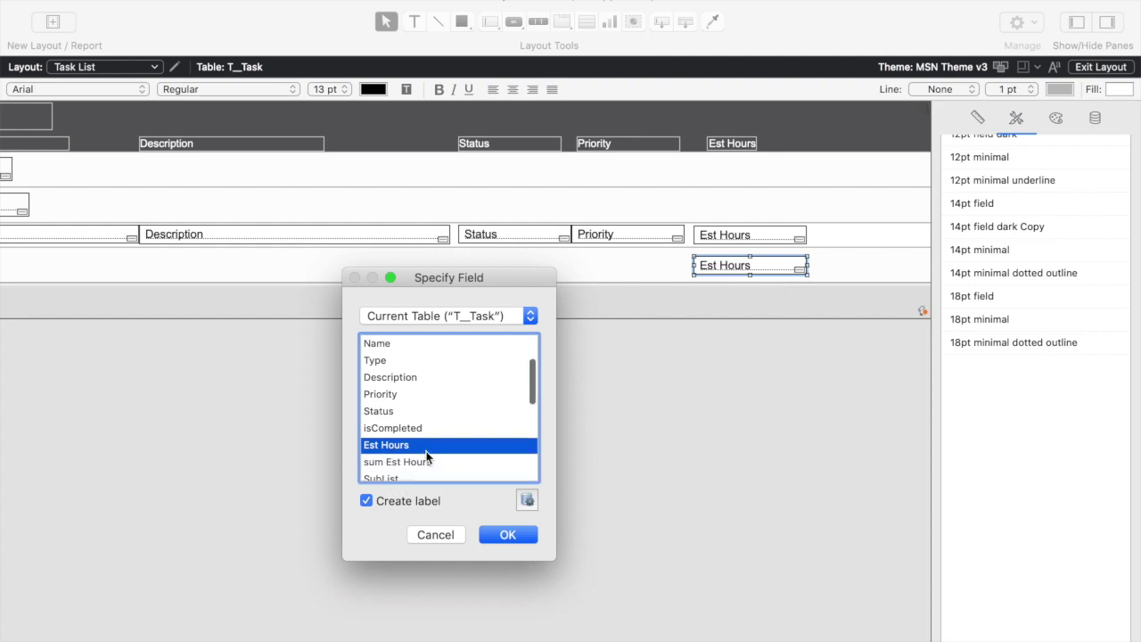
pyautogui.scroll(-1, 426, 456)
pyautogui.click(419, 444)
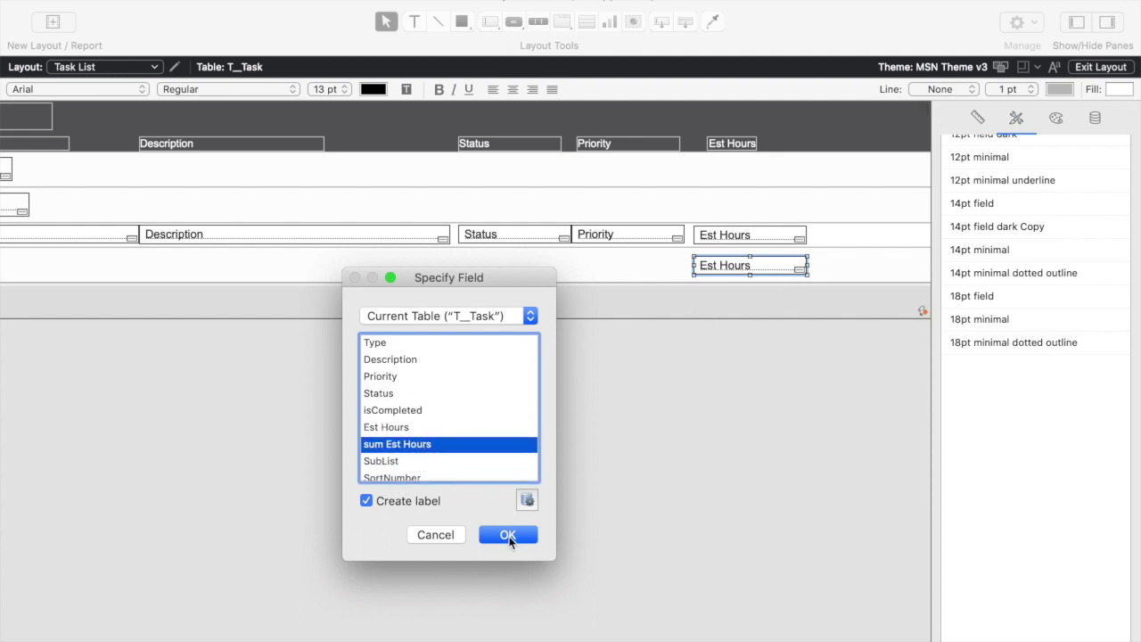
pyautogui.click(507, 536)
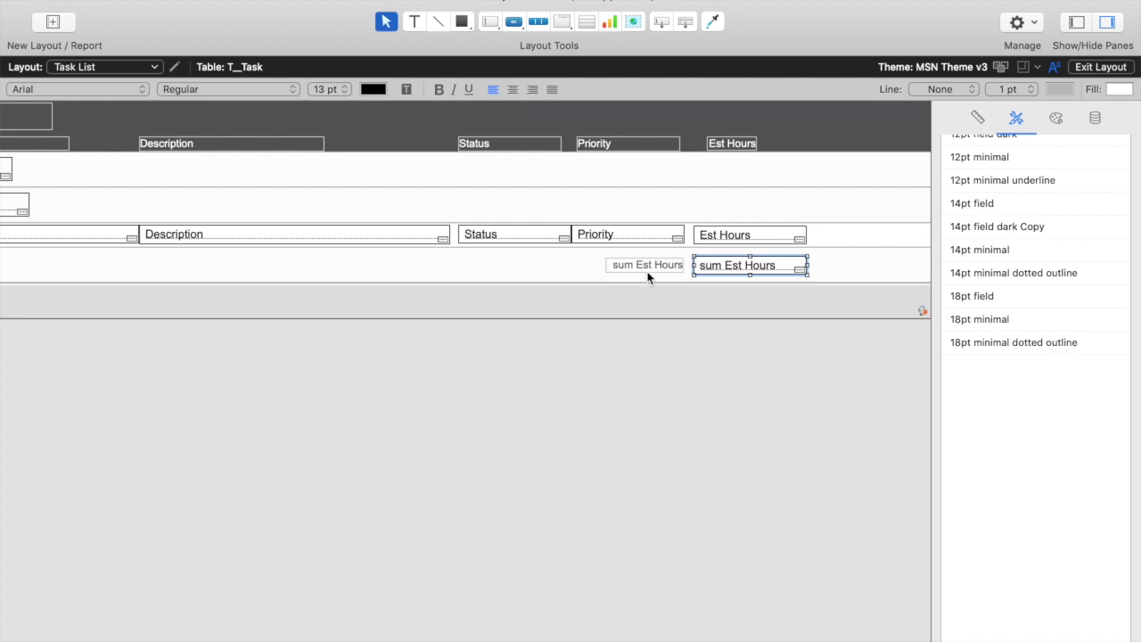
# Reduce the trailing sub-summary part's height and nudge the sum Est Hours field and its label upward within it
pyautogui.hscroll(-5, 281, 285)
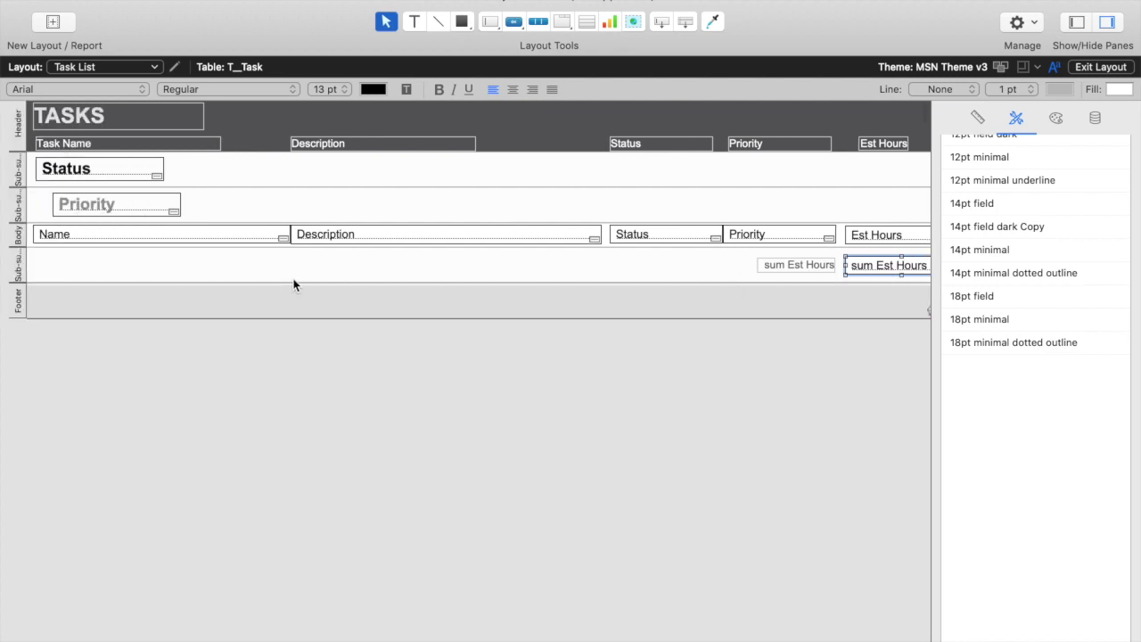
pyautogui.moveTo(169, 284); pyautogui.dragTo(167, 275)
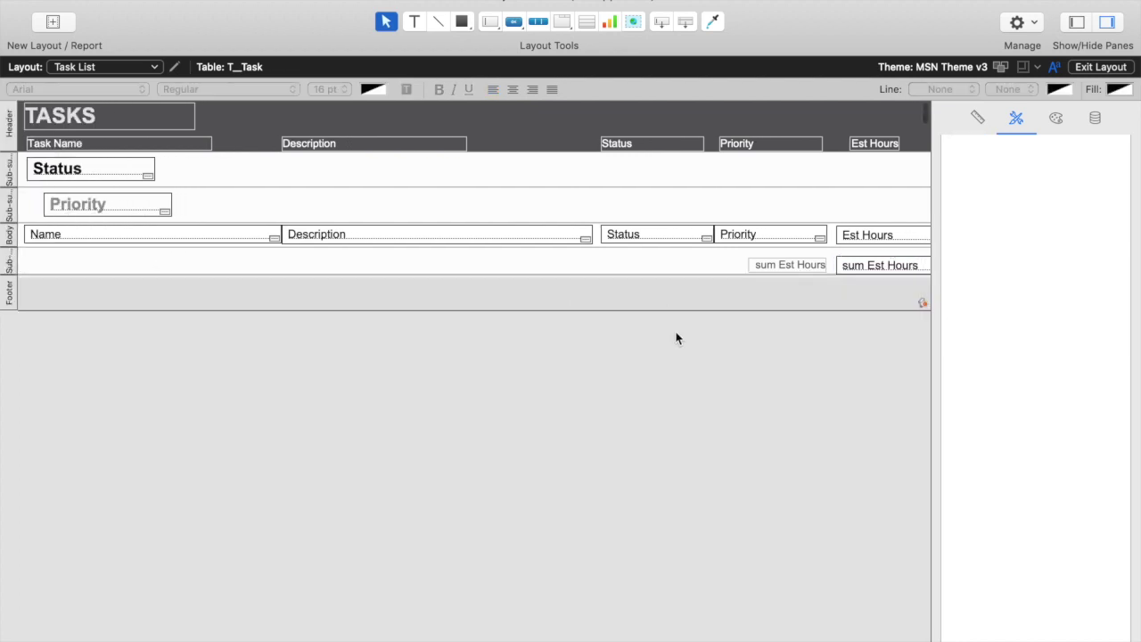
pyautogui.hscroll(6, 675, 336)
pyautogui.moveTo(762, 274); pyautogui.dragTo(618, 268)
pyautogui.press('Up')
pyautogui.press('Up')
pyautogui.press('Up')
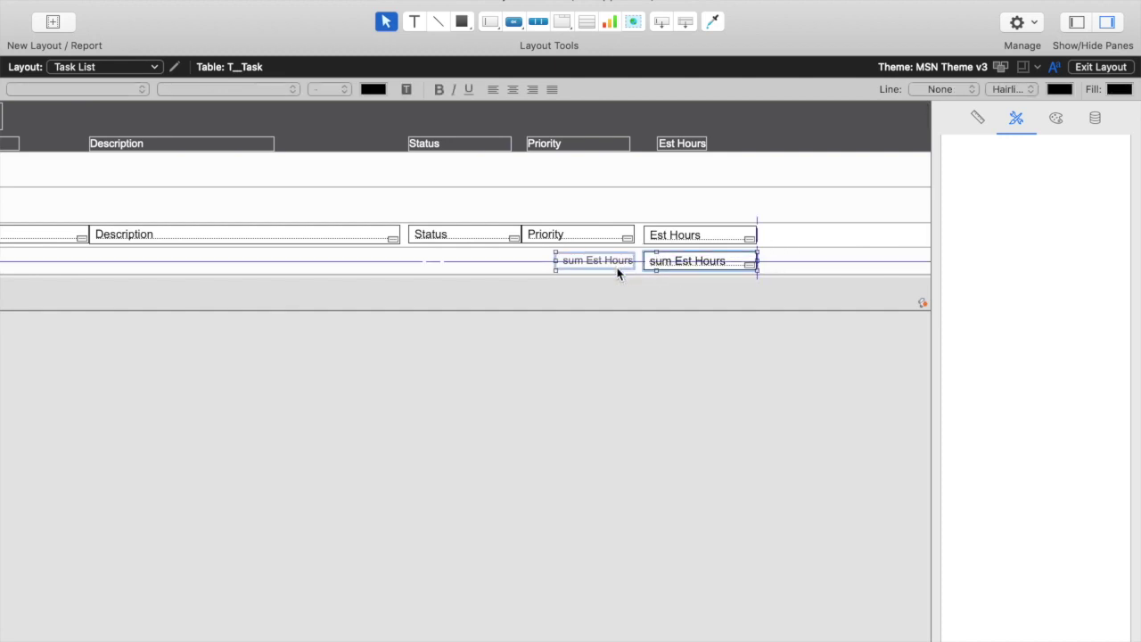
pyautogui.click(647, 296)
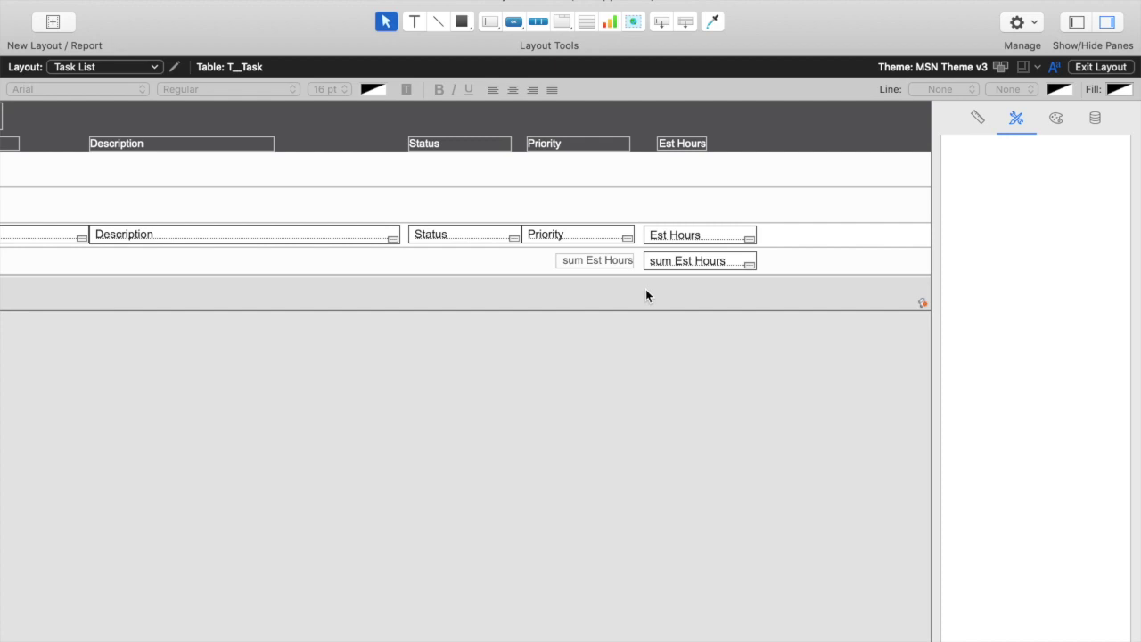
# Switch the Task List to Browse mode, sort it by Status only, and return to the first group
pyautogui.hscroll(-5, 647, 294)
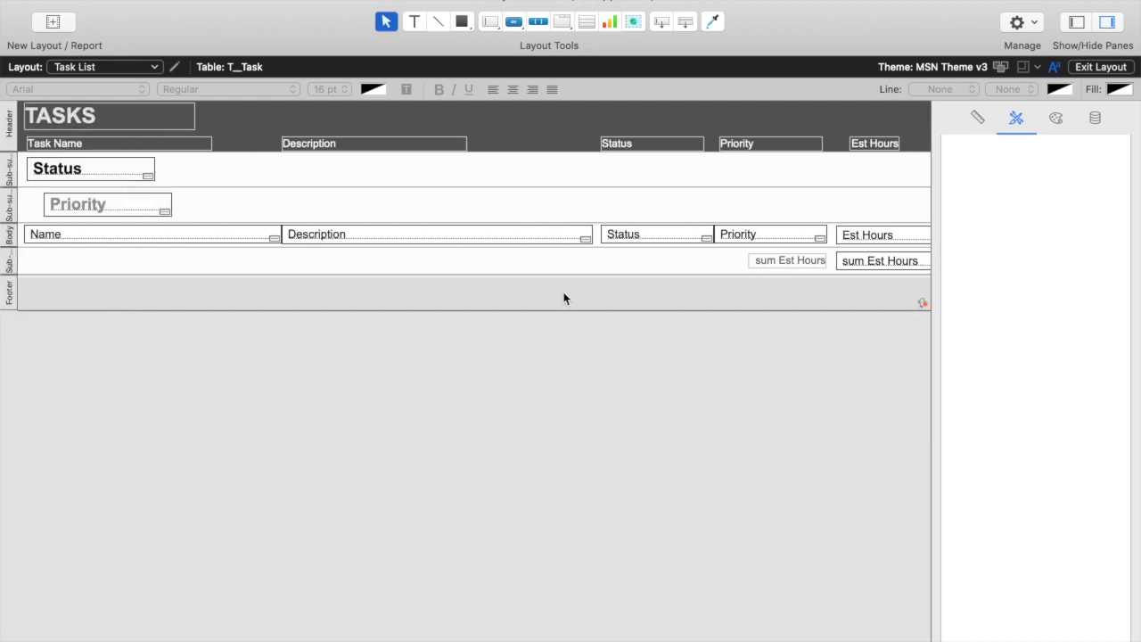
pyautogui.press('super+b')
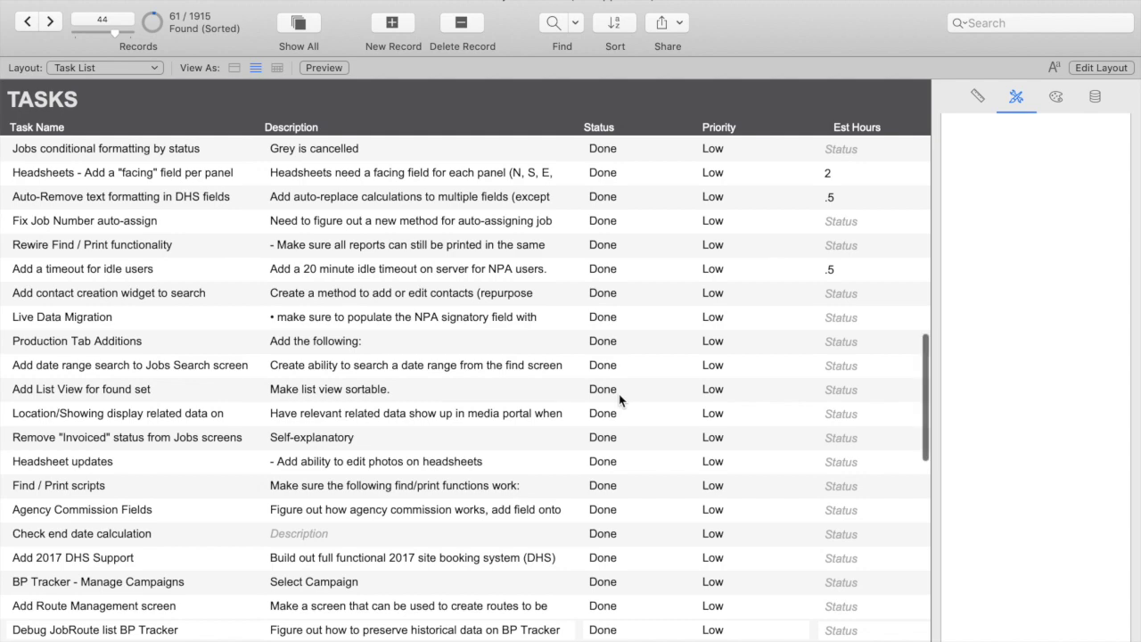
pyautogui.scroll(15, 619, 369)
pyautogui.click(611, 127)
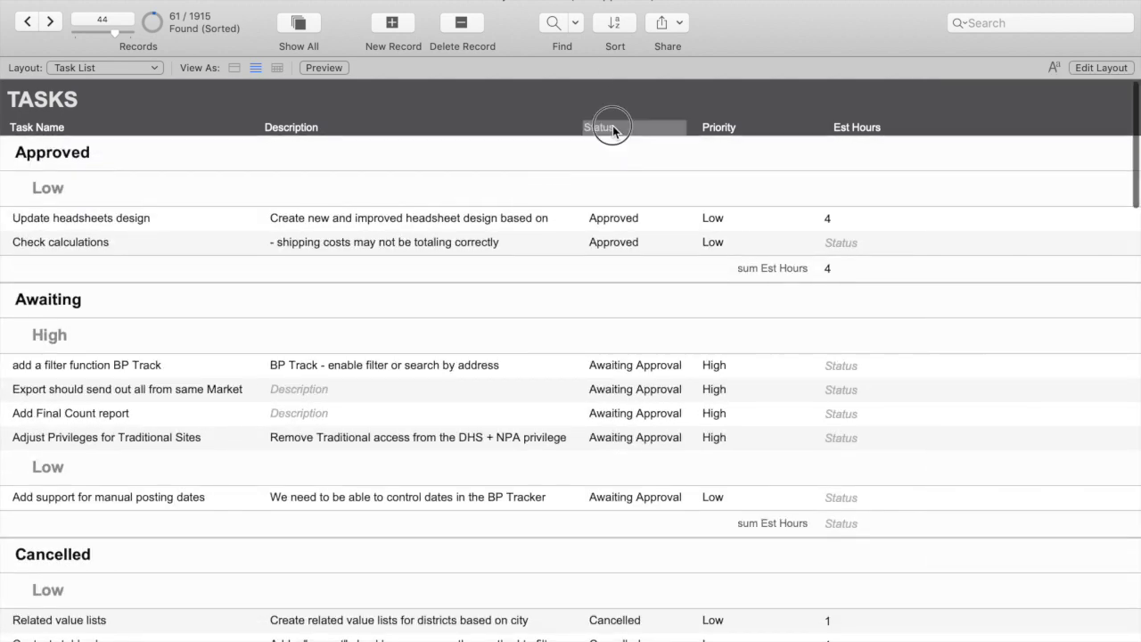
pyautogui.click(986, 467)
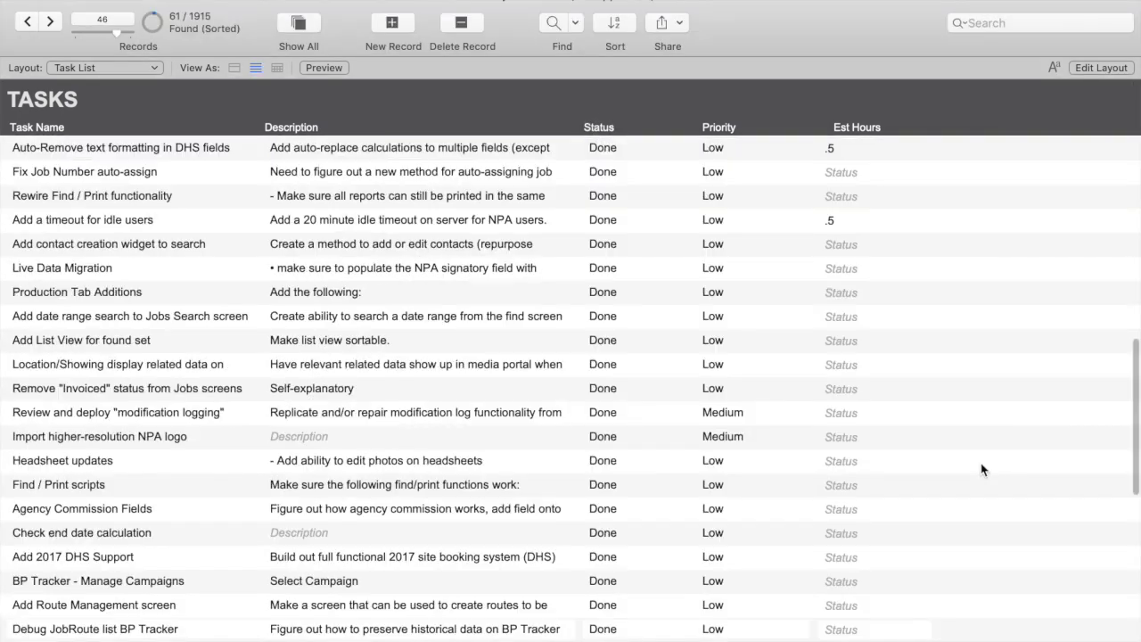
pyautogui.scroll(10, 1006, 460)
pyautogui.scroll(5, 1010, 461)
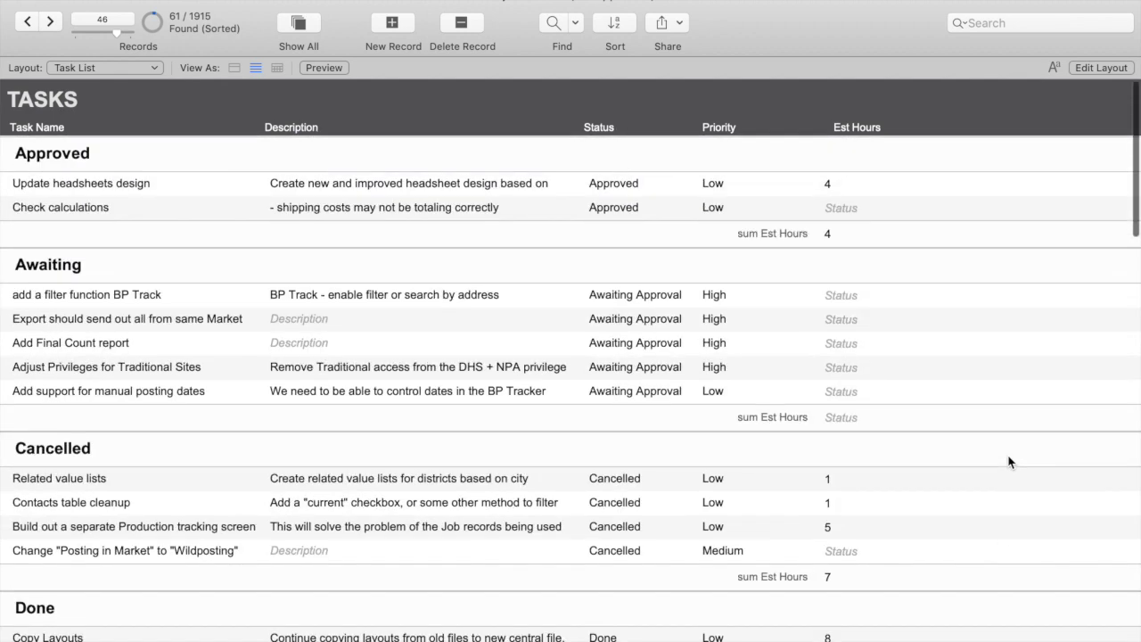
# Set Est Hours to 3 for the Check calculations task in the Approved group and commit the record
pyautogui.click(838, 187)
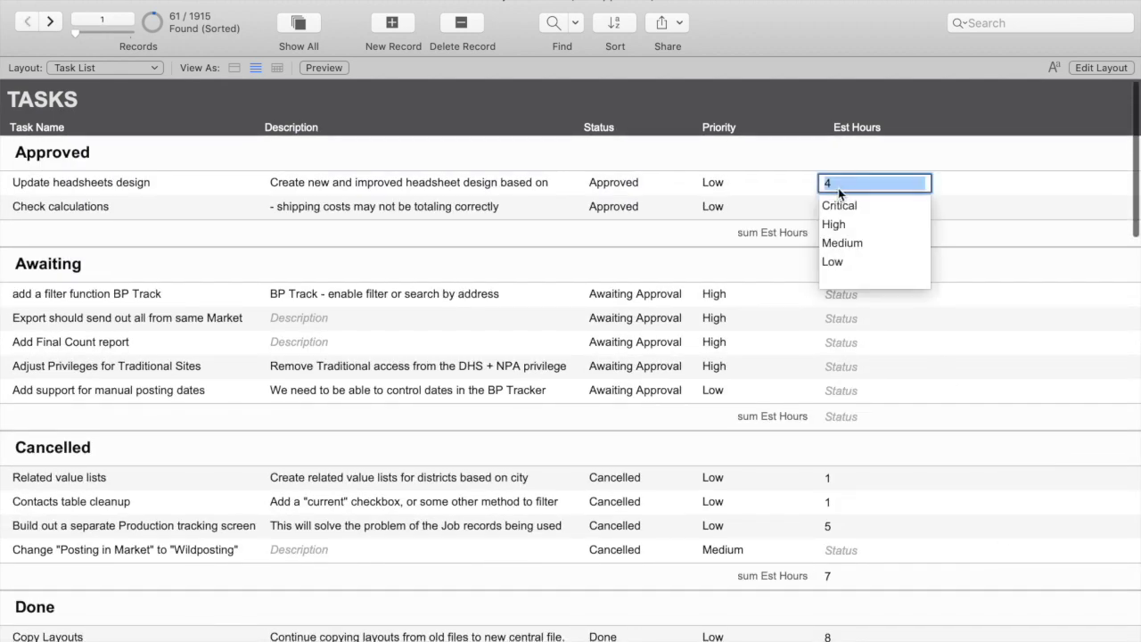
pyautogui.click(851, 165)
pyautogui.click(854, 200)
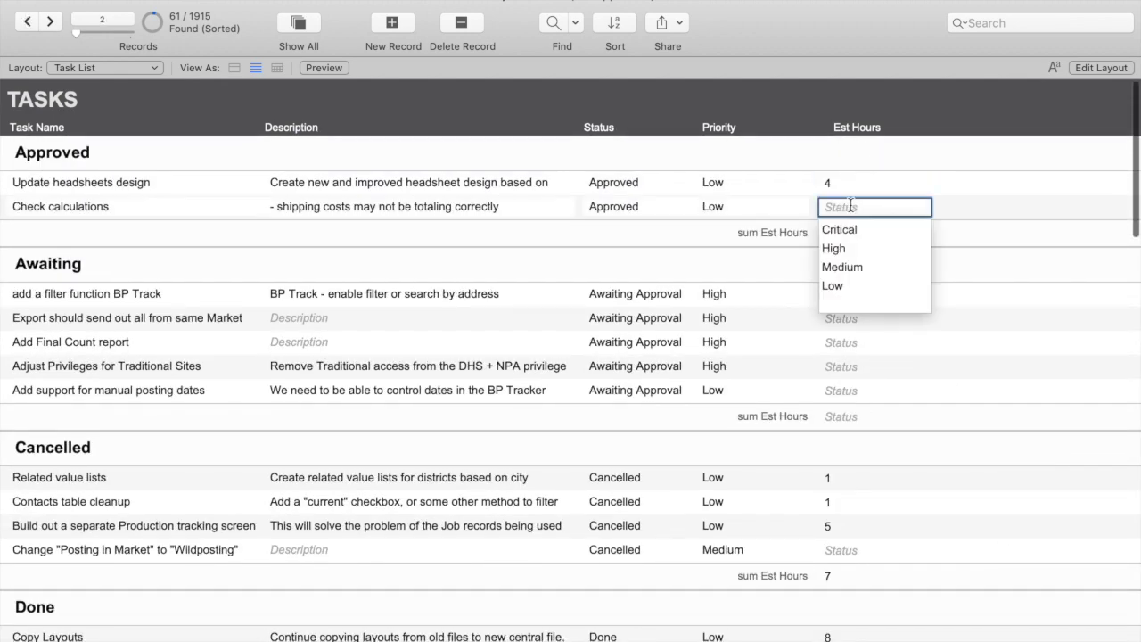
pyautogui.write('3')
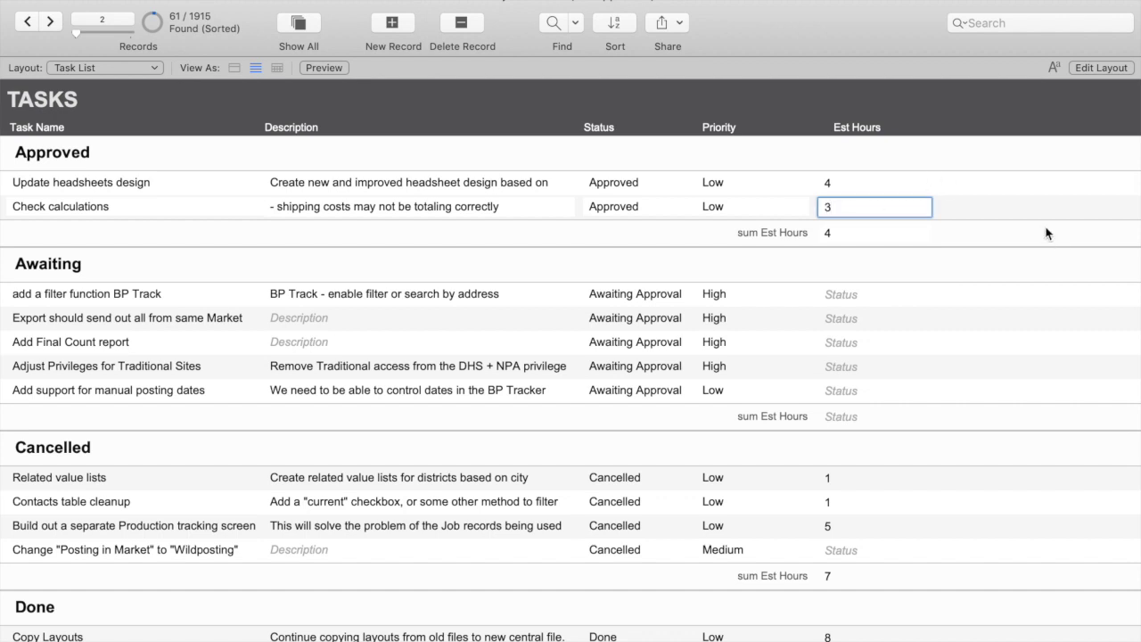
pyautogui.click(1028, 210)
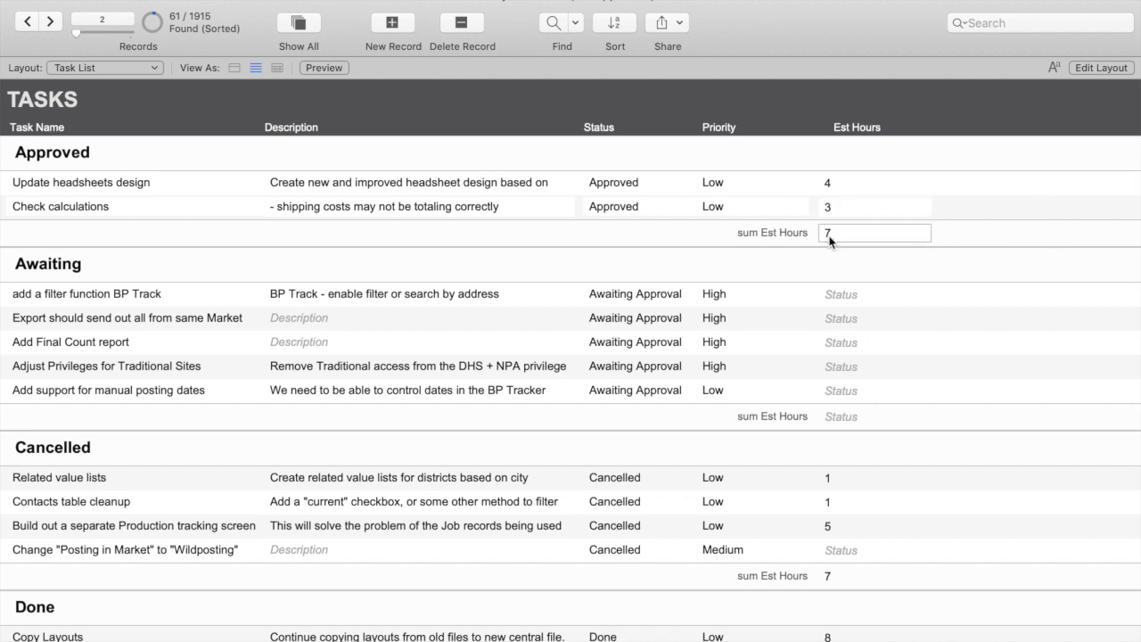
# Enter Est Hours of 1, 2 and 3 for the first three tasks in the Awaiting group
pyautogui.click(846, 294)
pyautogui.write('1')
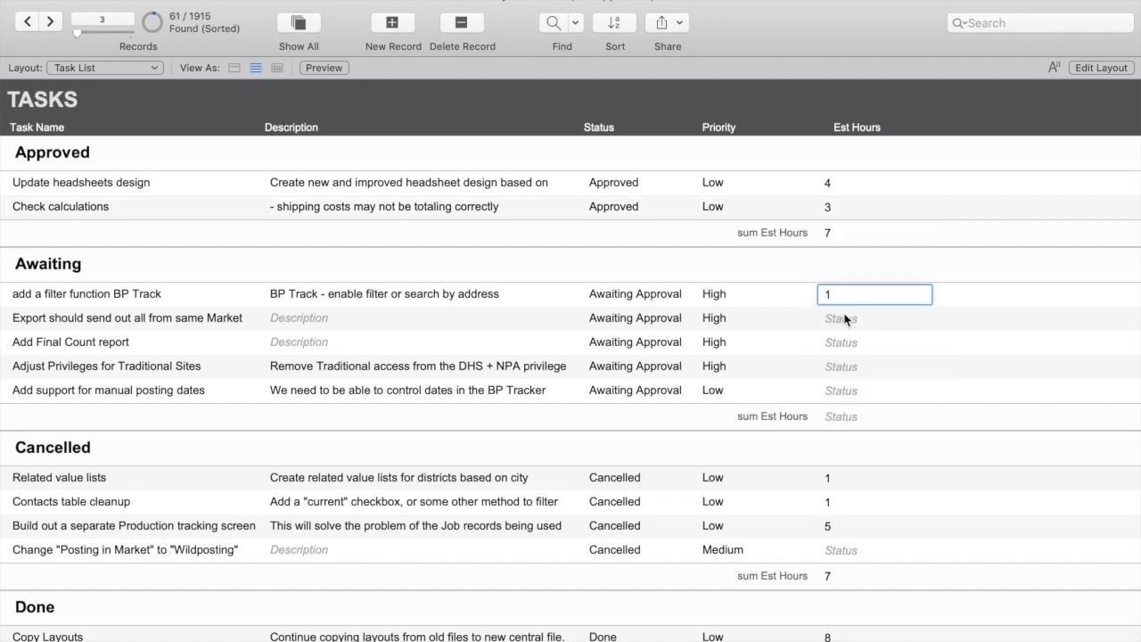
pyautogui.click(845, 318)
pyautogui.write('2')
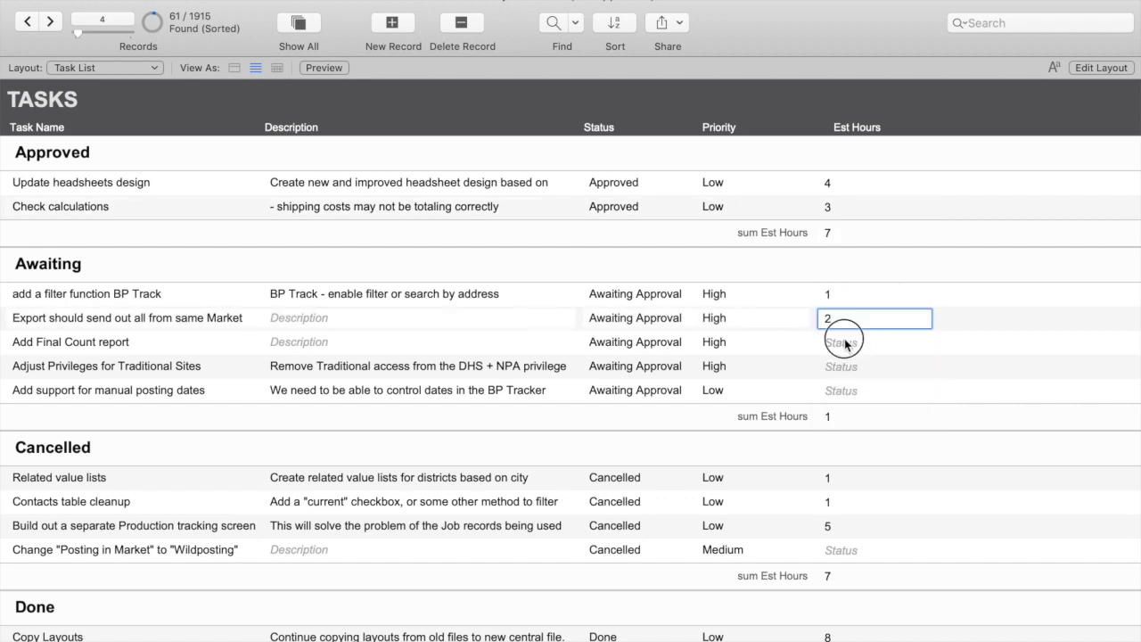
pyautogui.click(844, 342)
pyautogui.write('3')
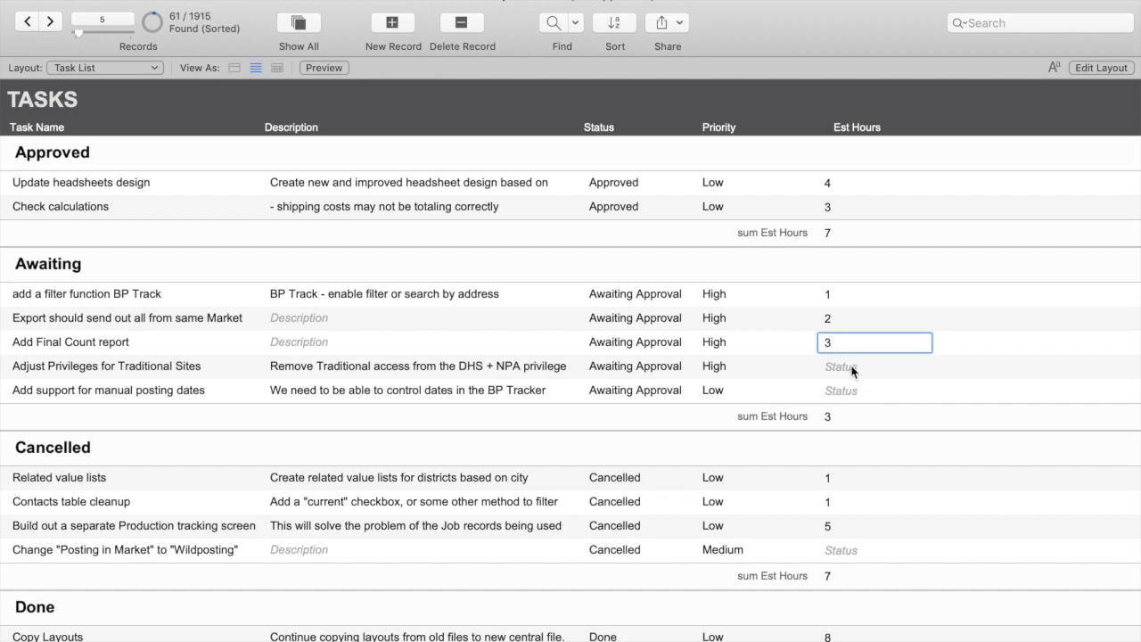
# Set Est Hours to 4 for the Adjust Privileges for Traditional Sites task, commit the record and review the subtotals of the Status groups
pyautogui.click(852, 367)
pyautogui.write('4')
pyautogui.click(1022, 353)
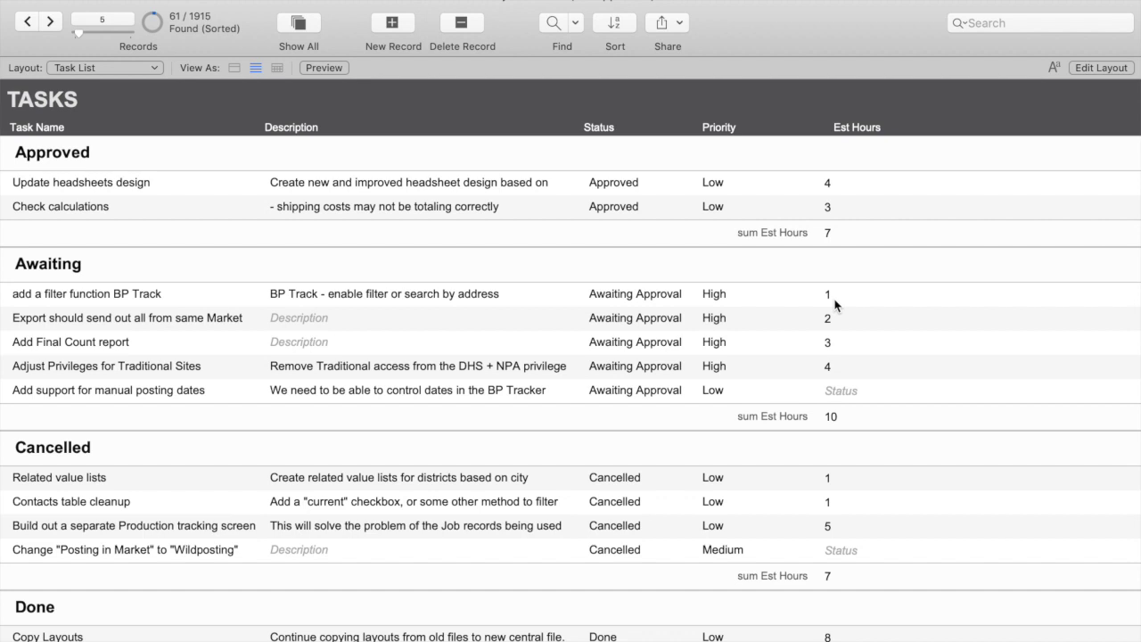
pyautogui.scroll(-5, 835, 304)
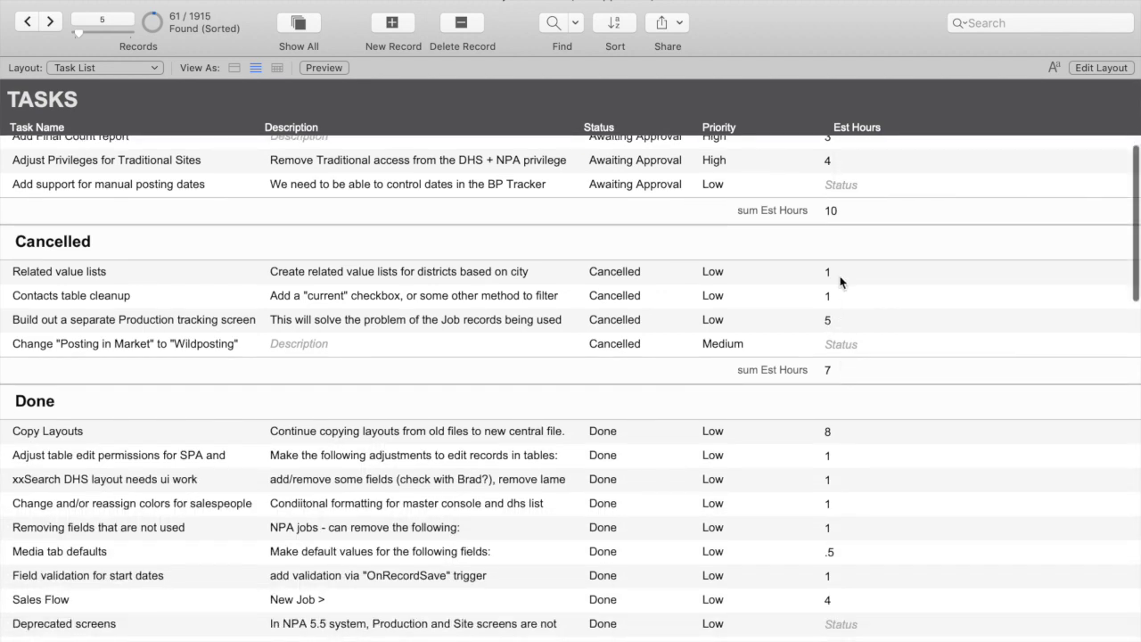
pyautogui.scroll(-4, 861, 443)
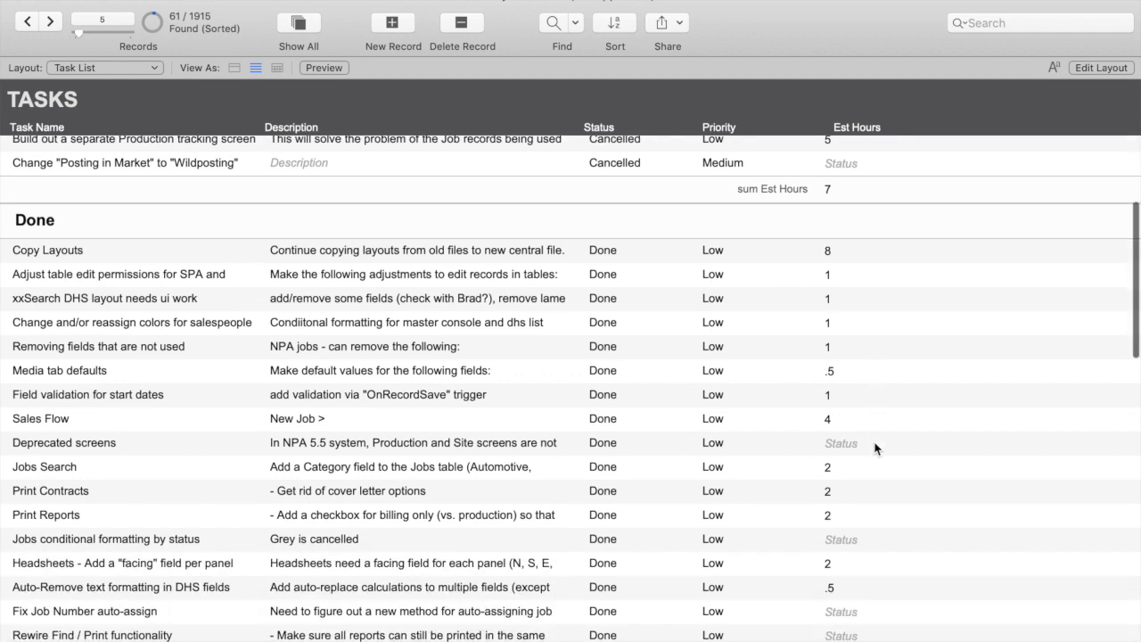
pyautogui.scroll(-18, 874, 448)
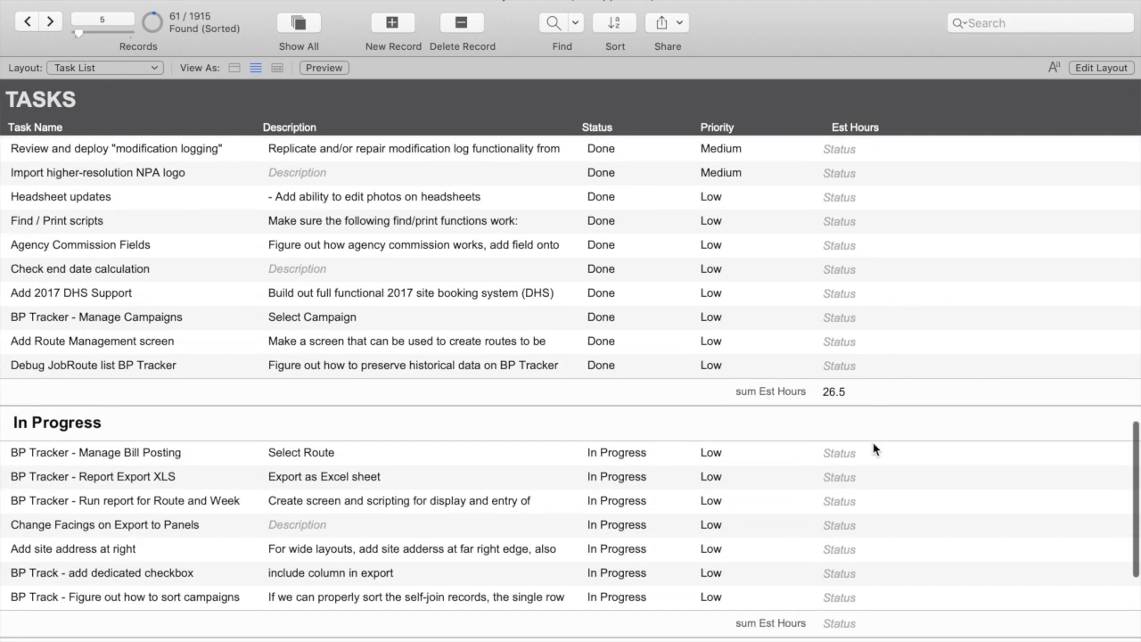
pyautogui.scroll(-7, 873, 442)
# In Layout mode, make the Task List footer taller and place a copy of the sum Est Hours field and its label in it
pyautogui.press('super+l')
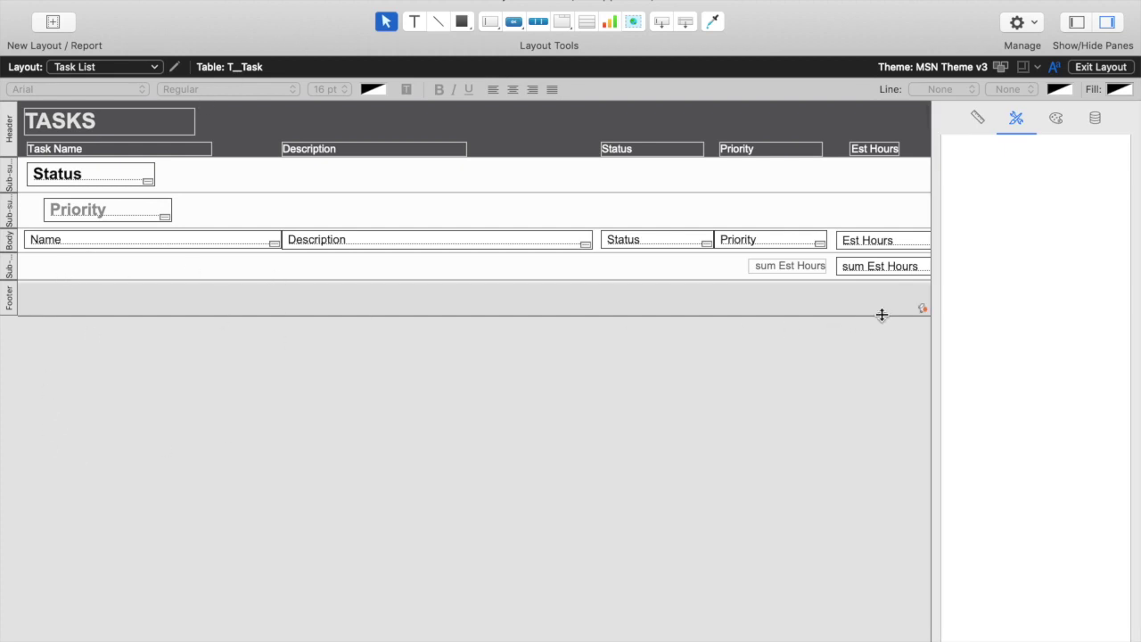
pyautogui.moveTo(881, 315); pyautogui.dragTo(881, 346)
pyautogui.hscroll(5, 866, 363)
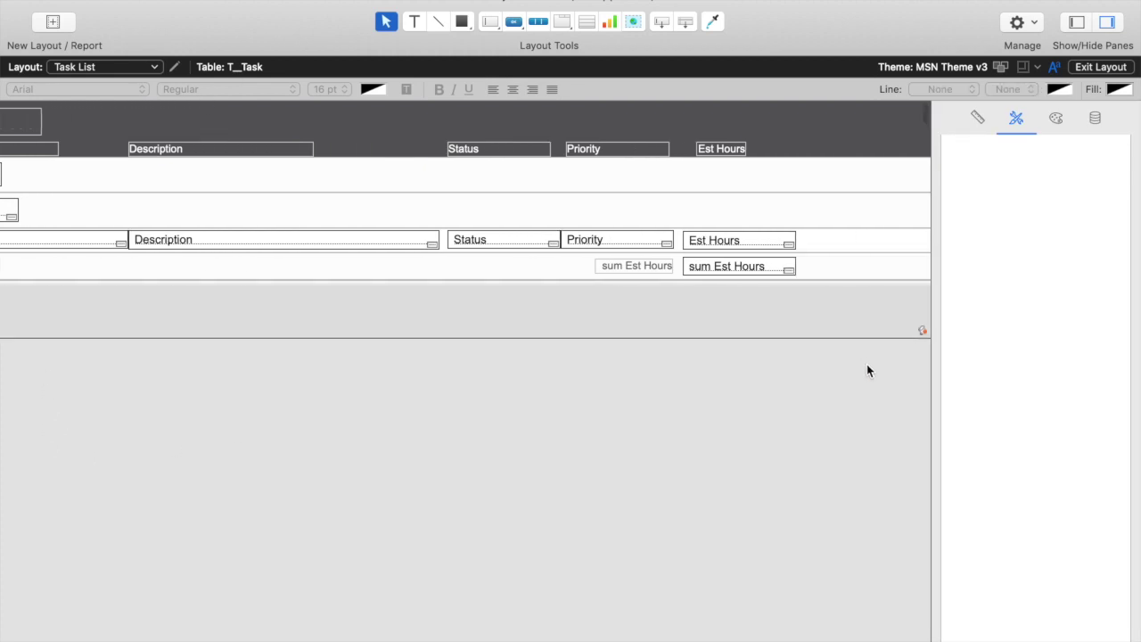
pyautogui.click(701, 270)
pyautogui.moveTo(701, 269); pyautogui.dragTo(698, 313)
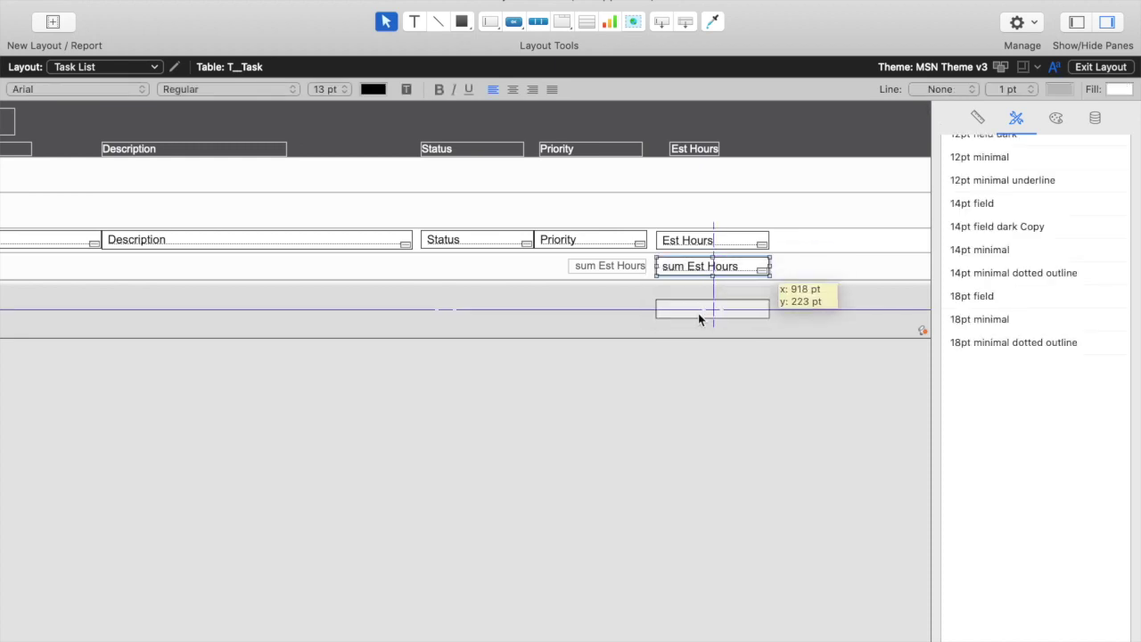
pyautogui.click(507, 534)
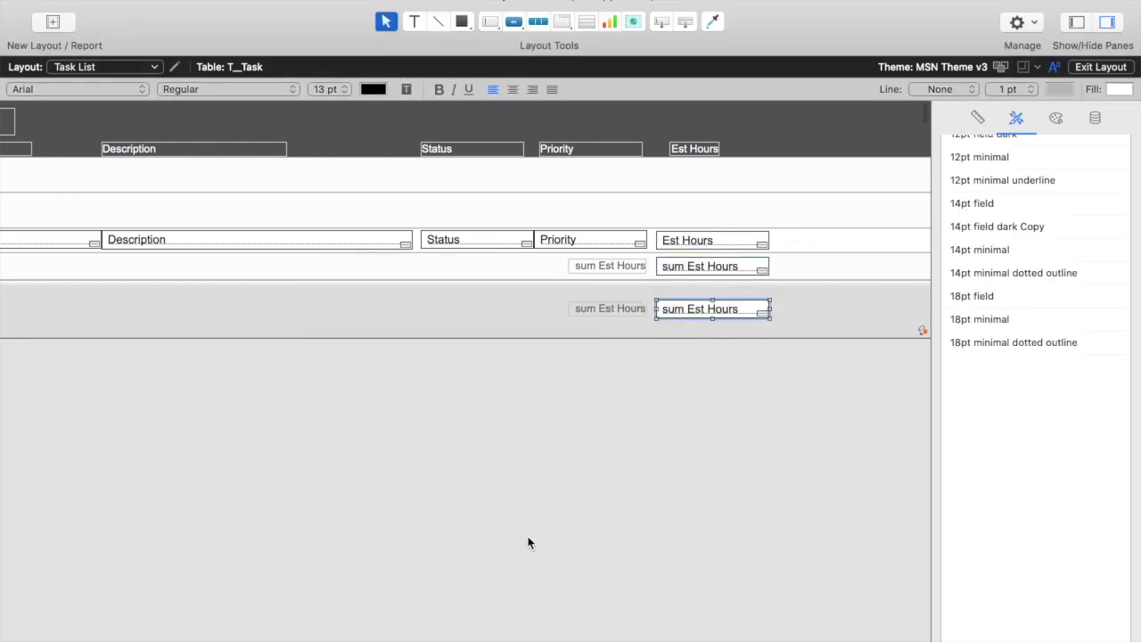
# Return to Browse mode and examine the Est Hours subtotals per Status group and the footer throughout the Task List
pyautogui.press('super+b')
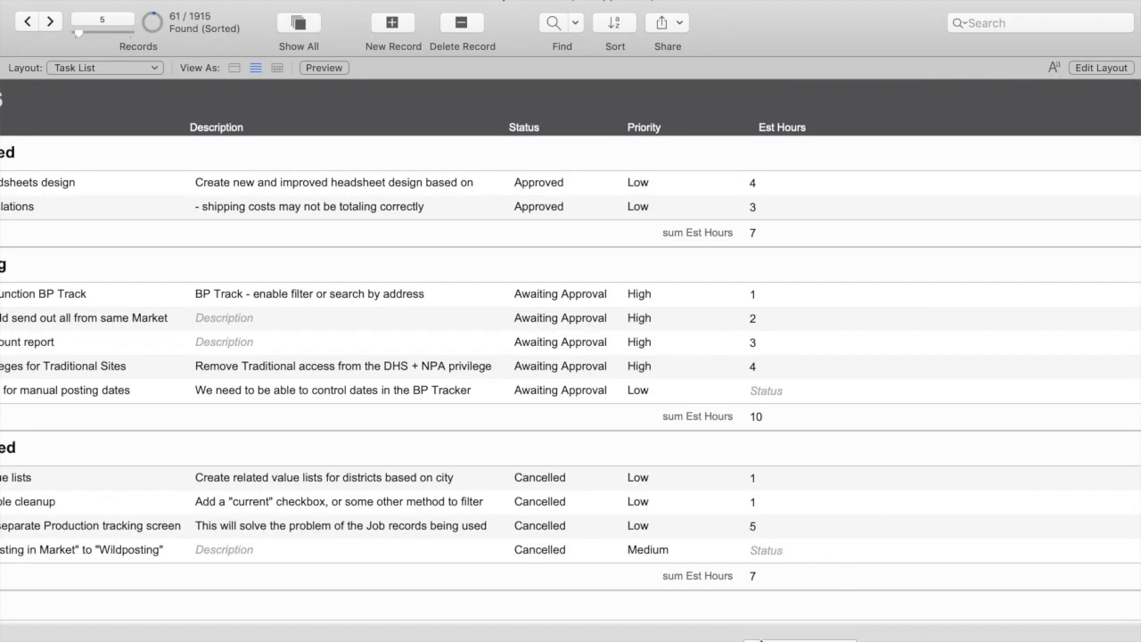
pyautogui.scroll(1, 775, 292)
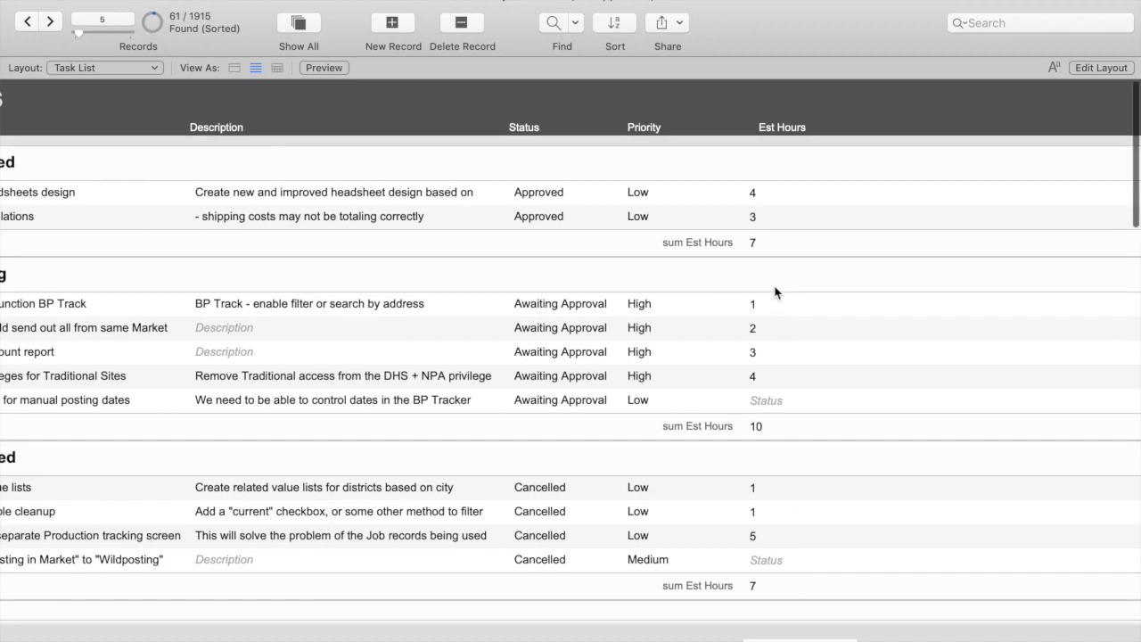
pyautogui.scroll(-15, 775, 293)
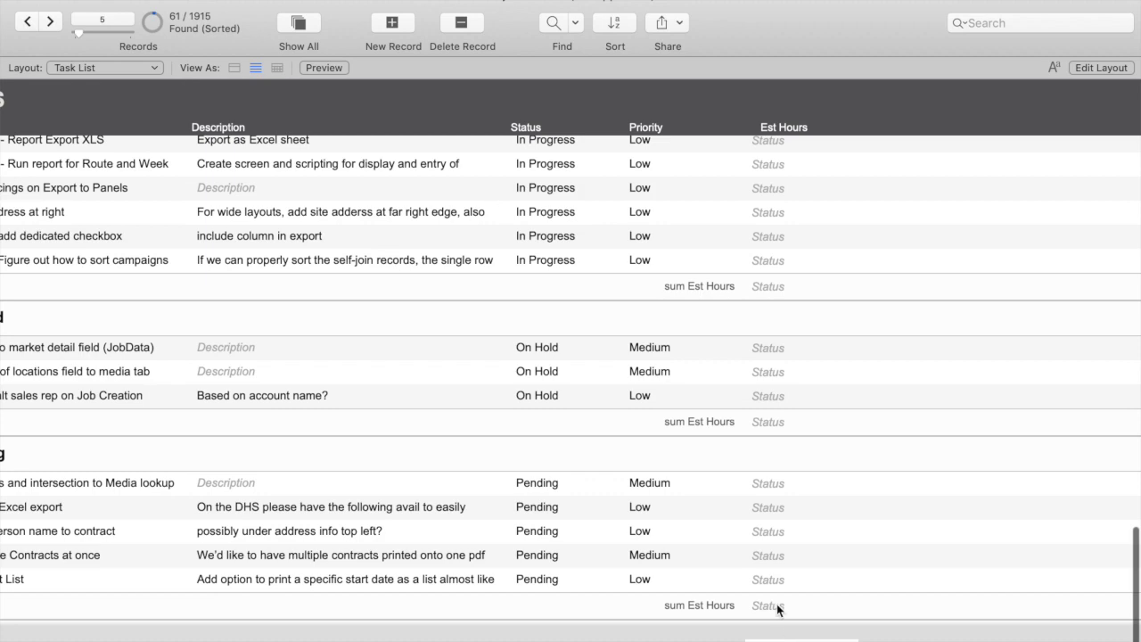
pyautogui.scroll(10, 777, 609)
pyautogui.scroll(10, 790, 507)
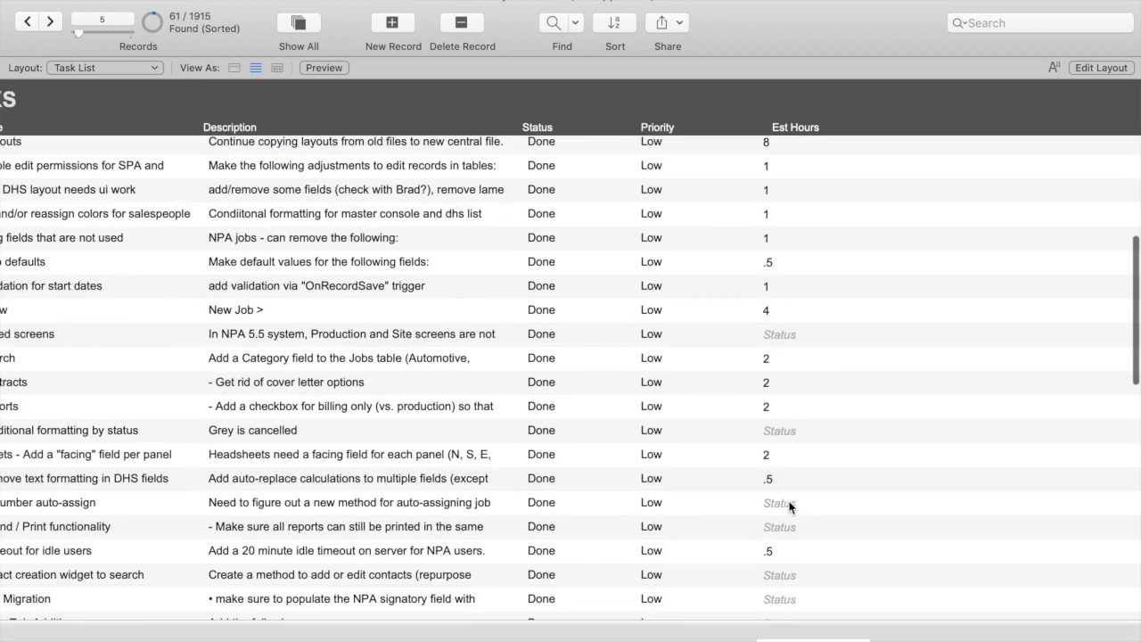
pyautogui.scroll(3, 757, 401)
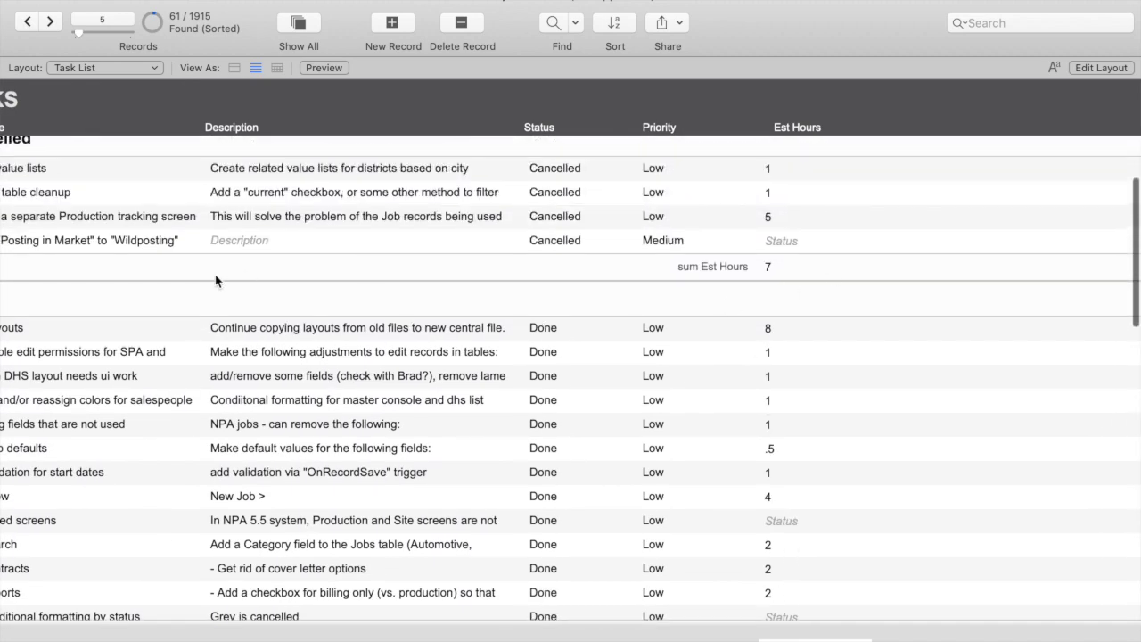
pyautogui.hscroll(-2, 259, 281)
pyautogui.scroll(5, 831, 272)
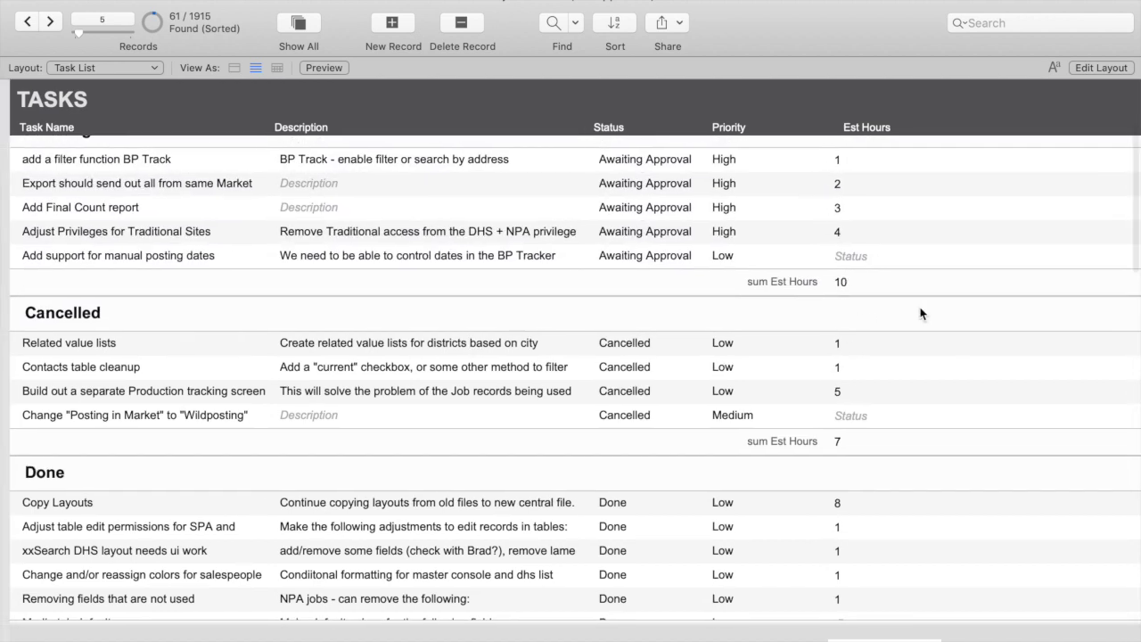
pyautogui.scroll(4, 917, 313)
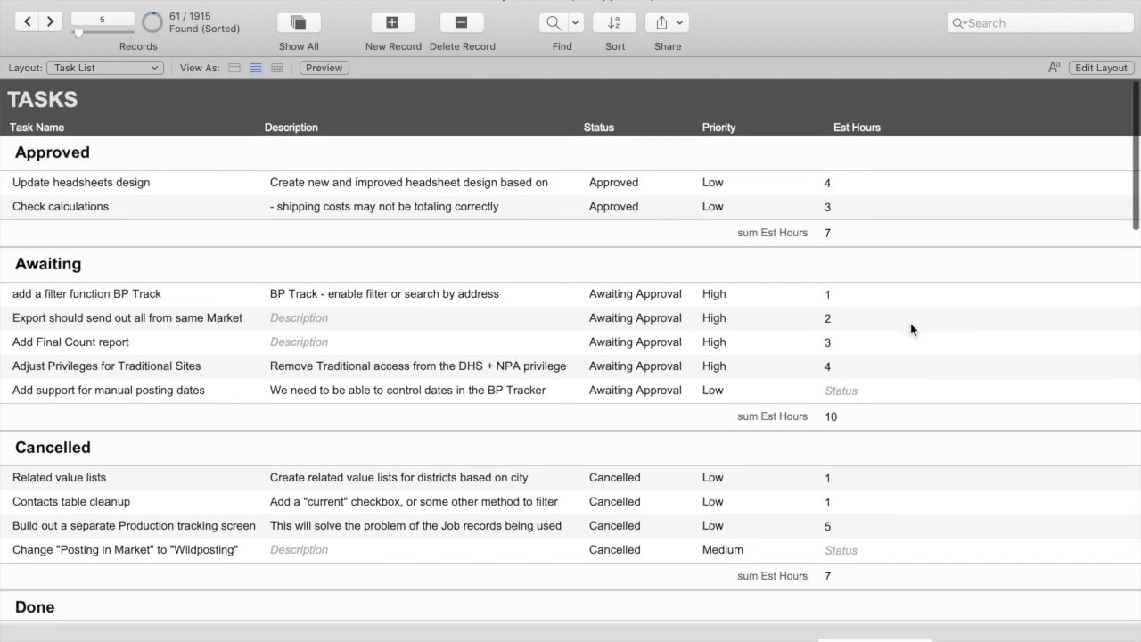